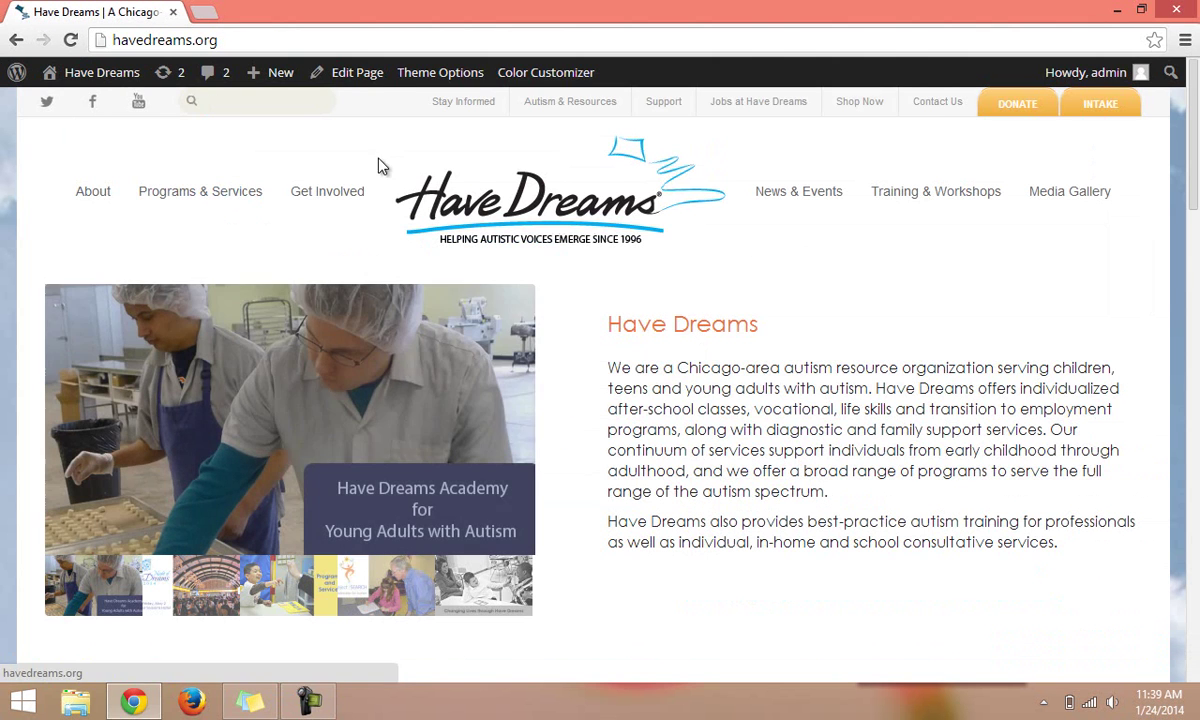
- Open the Transition Services page listed under Programs & Services on the Have Dreams site
mouse_move(200, 196)
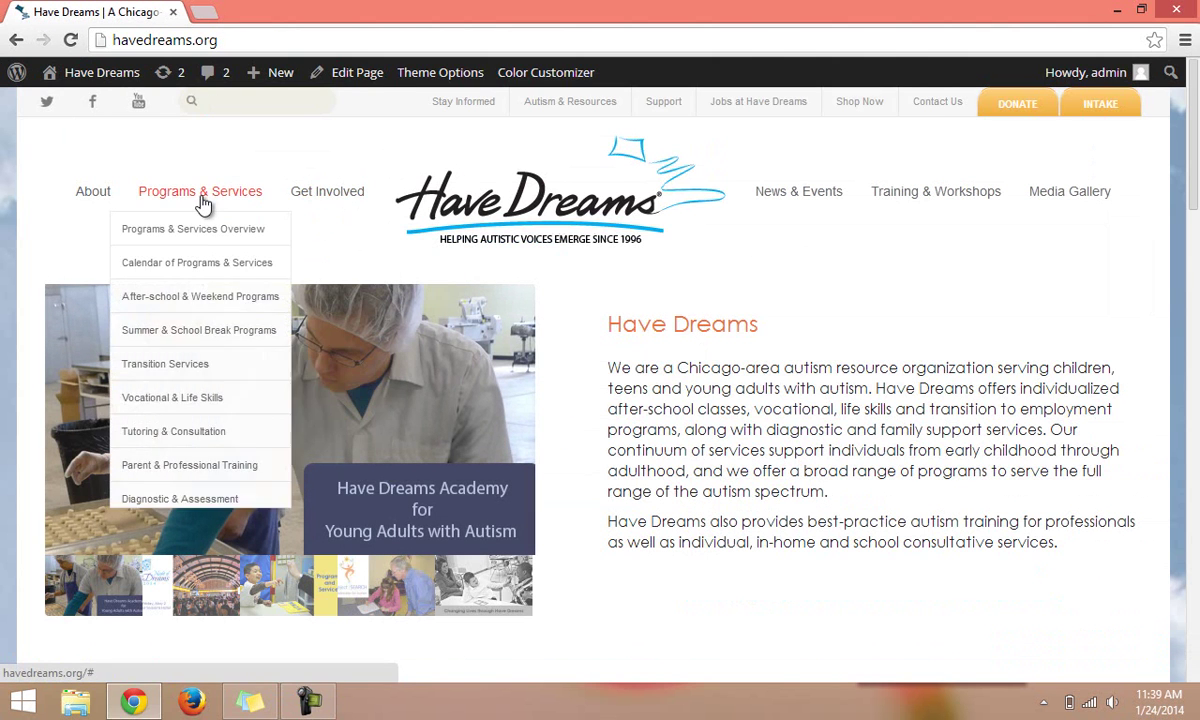
click(165, 366)
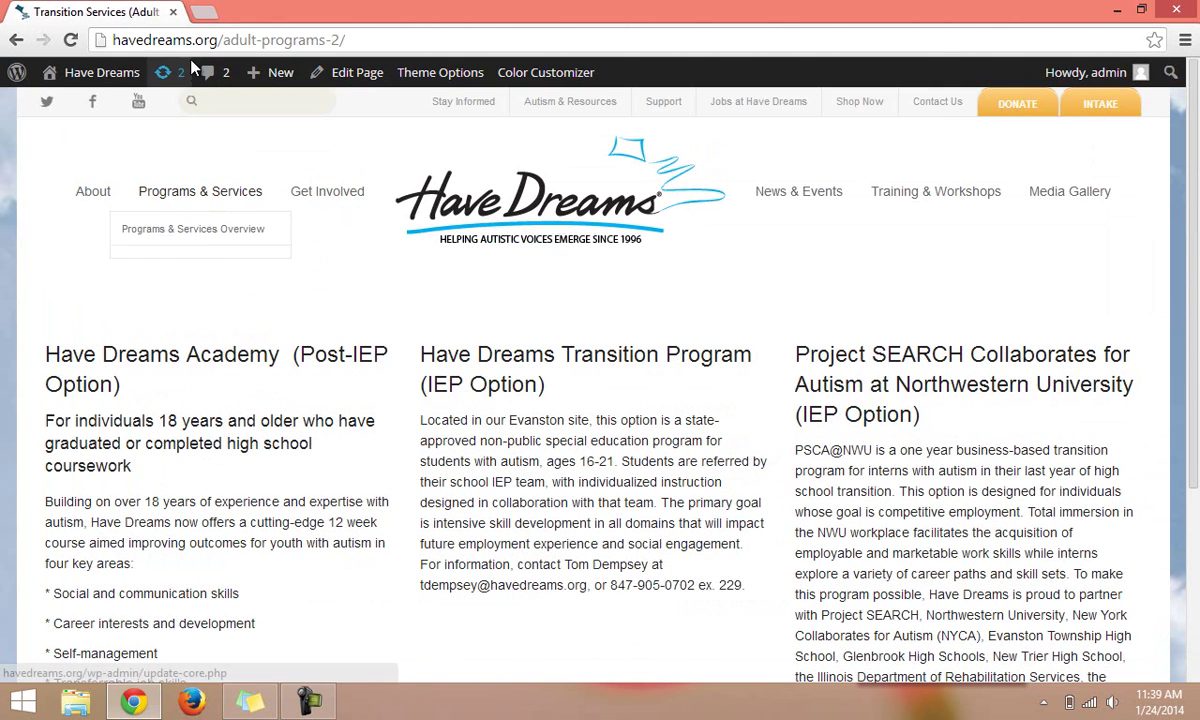
click(203, 11)
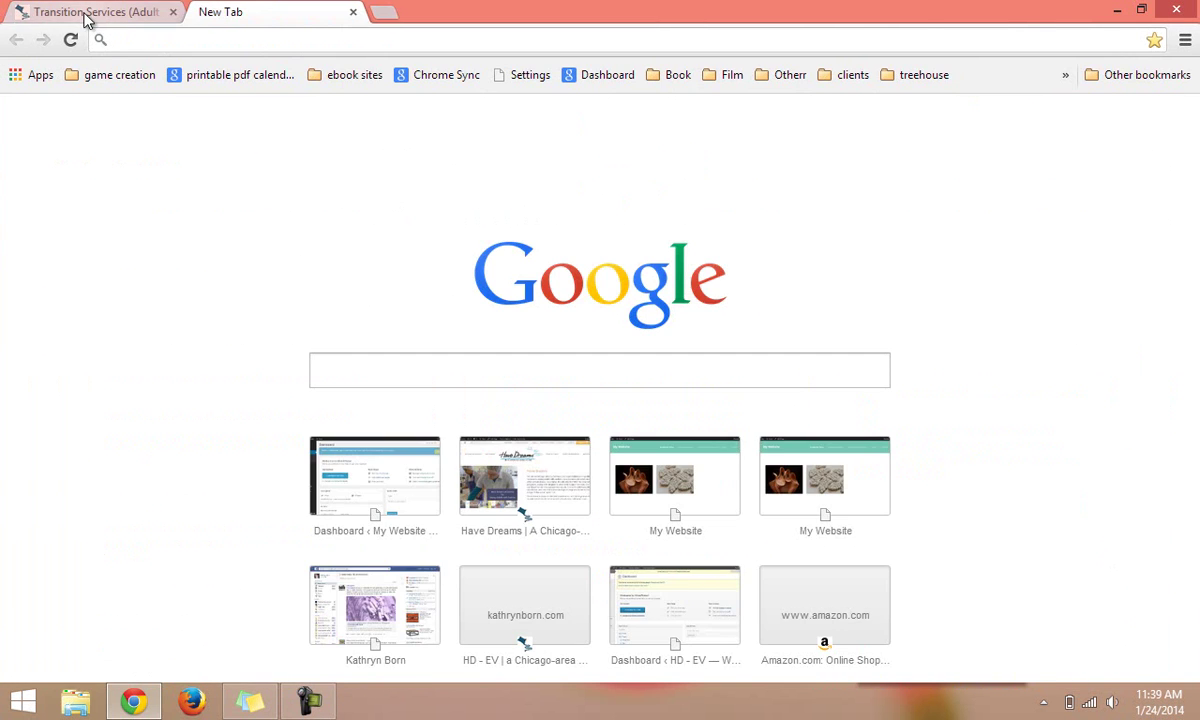
click(86, 14)
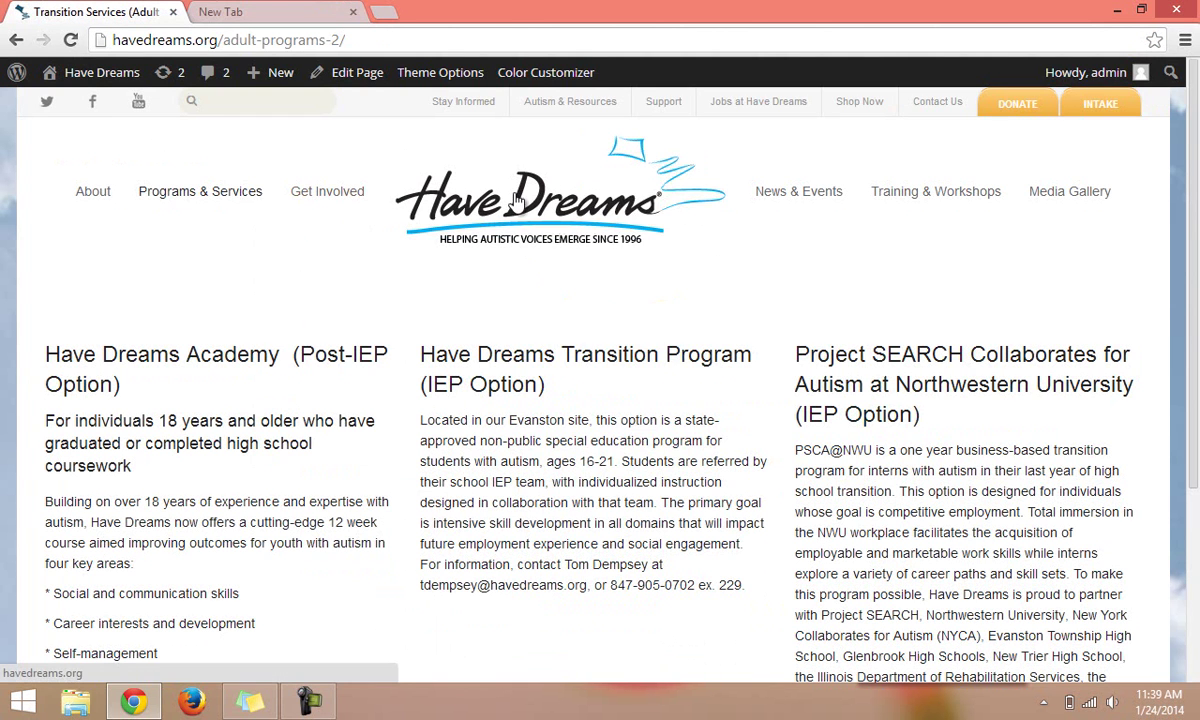
- Open the site's home page in a separate tab and open the Transition Services post from its Programs & Services section
right_click(481, 184)
click(524, 200)
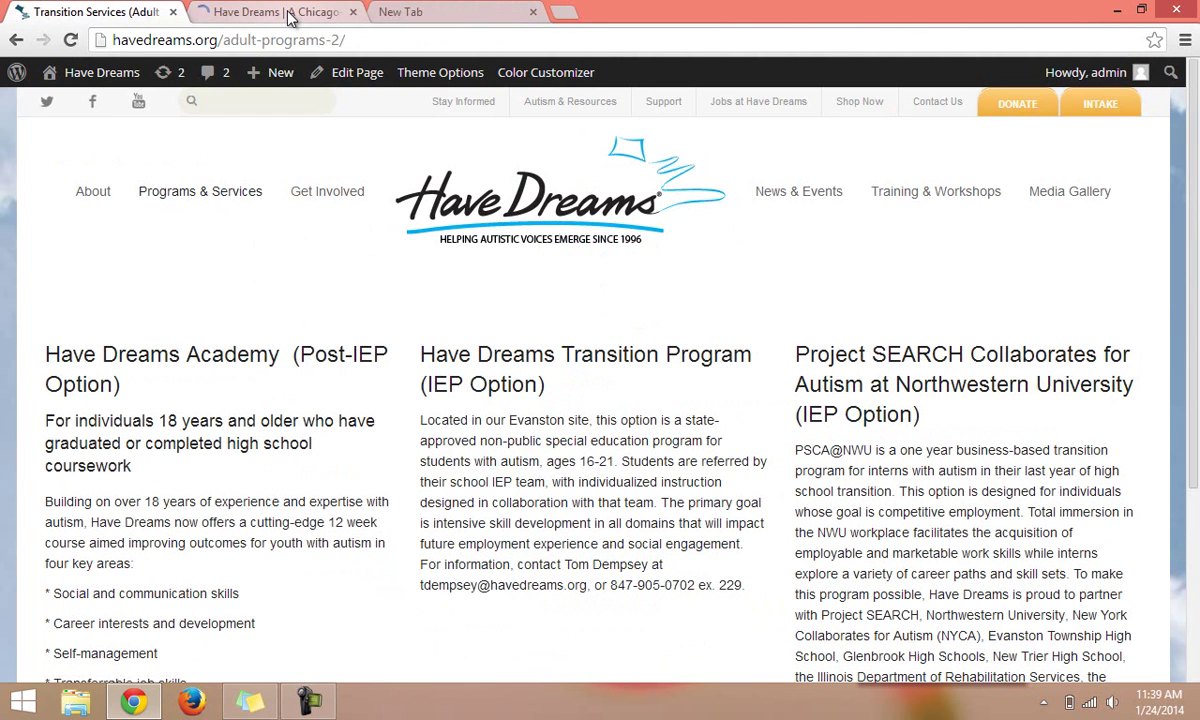
click(289, 14)
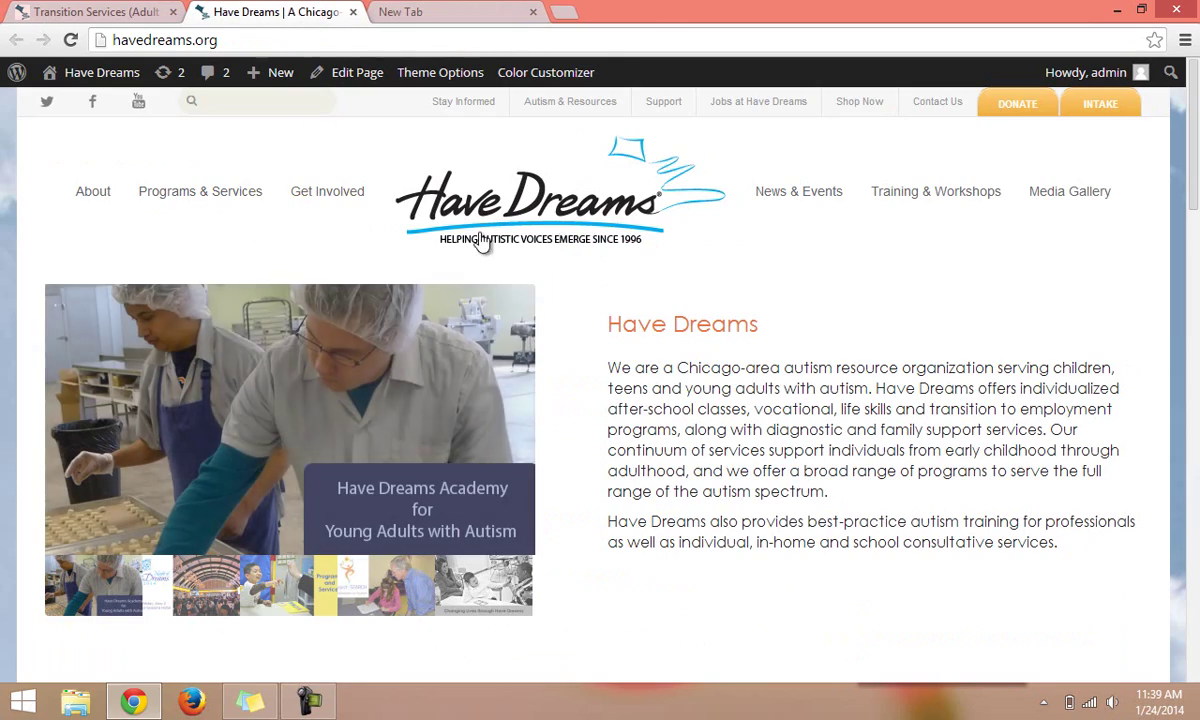
click(1197, 333)
drag(1197, 333, 1170, 316)
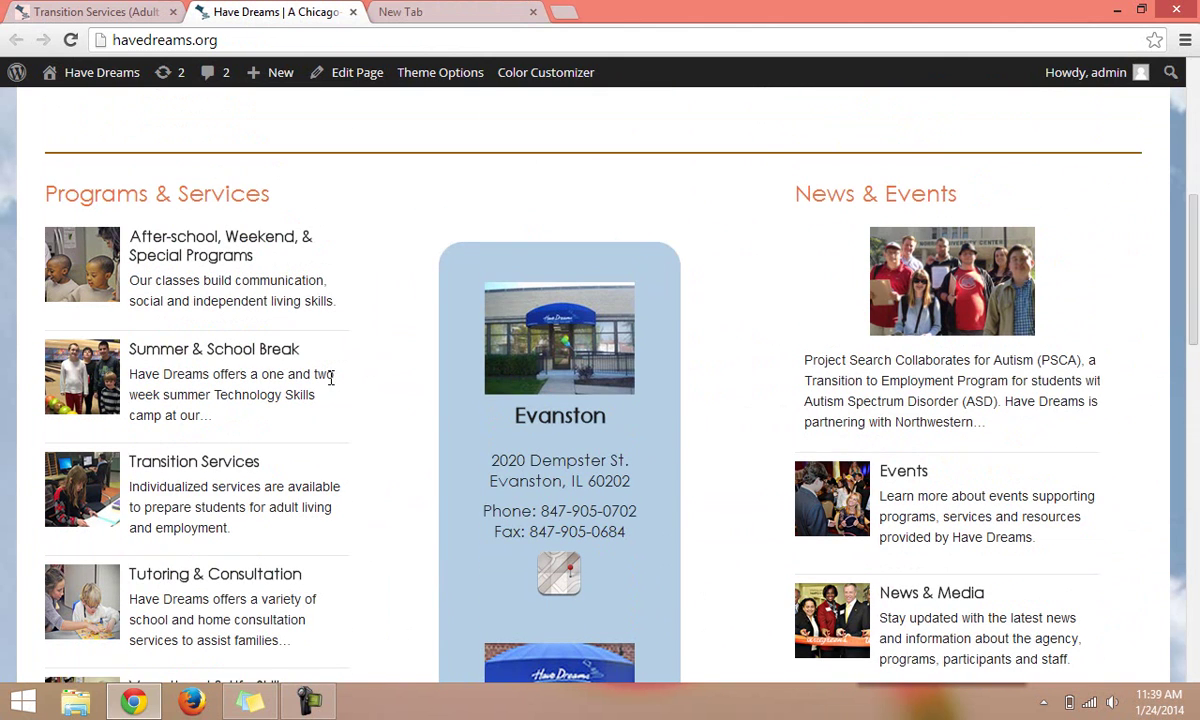
click(202, 466)
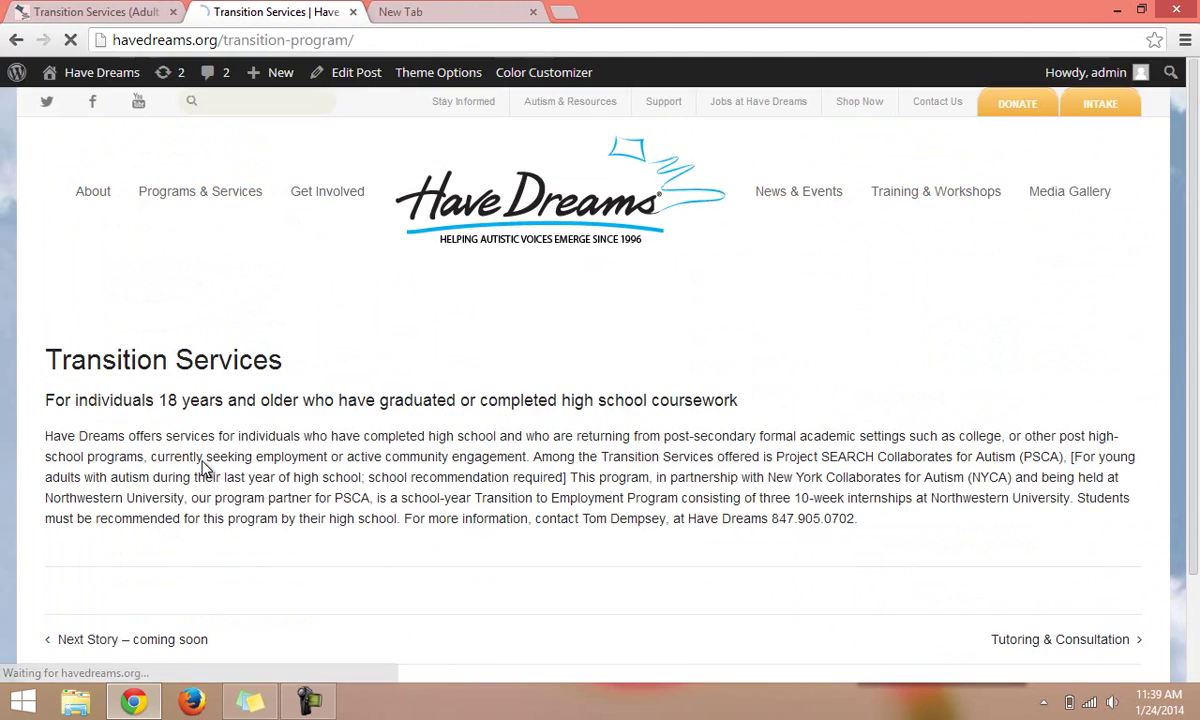
- Close the blank browser tab and compare the Transition Services page with the Transition Services post
mouse_move(340, 203)
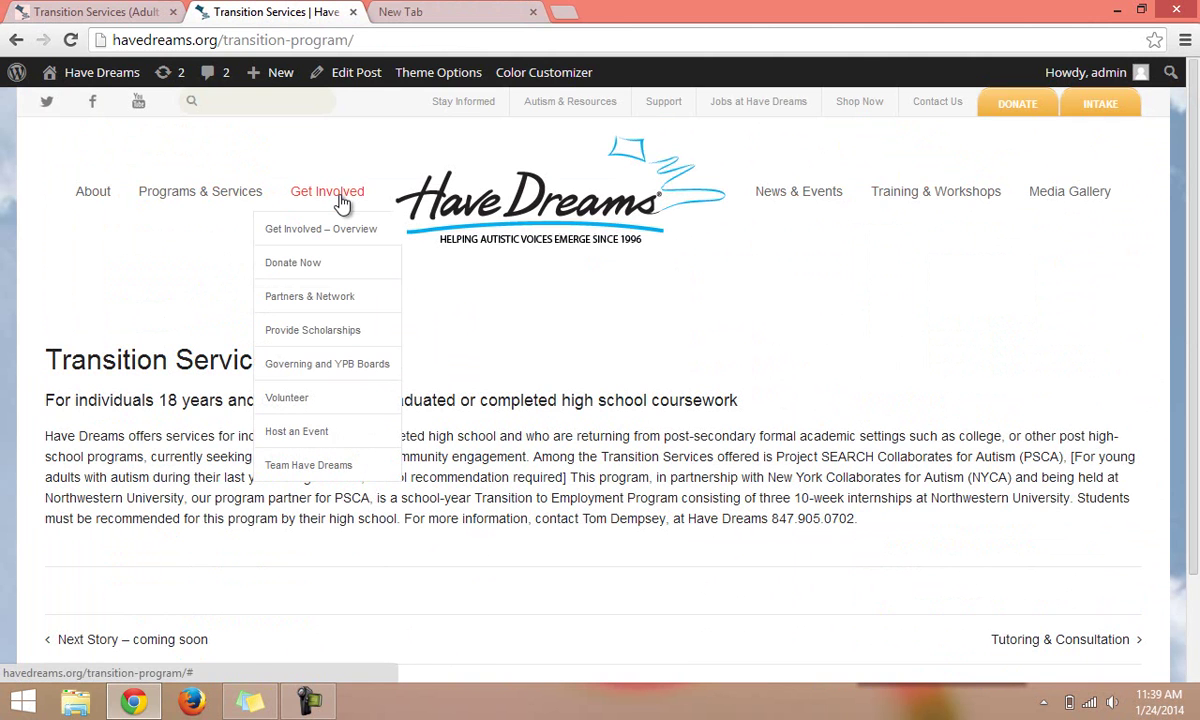
click(420, 11)
click(533, 11)
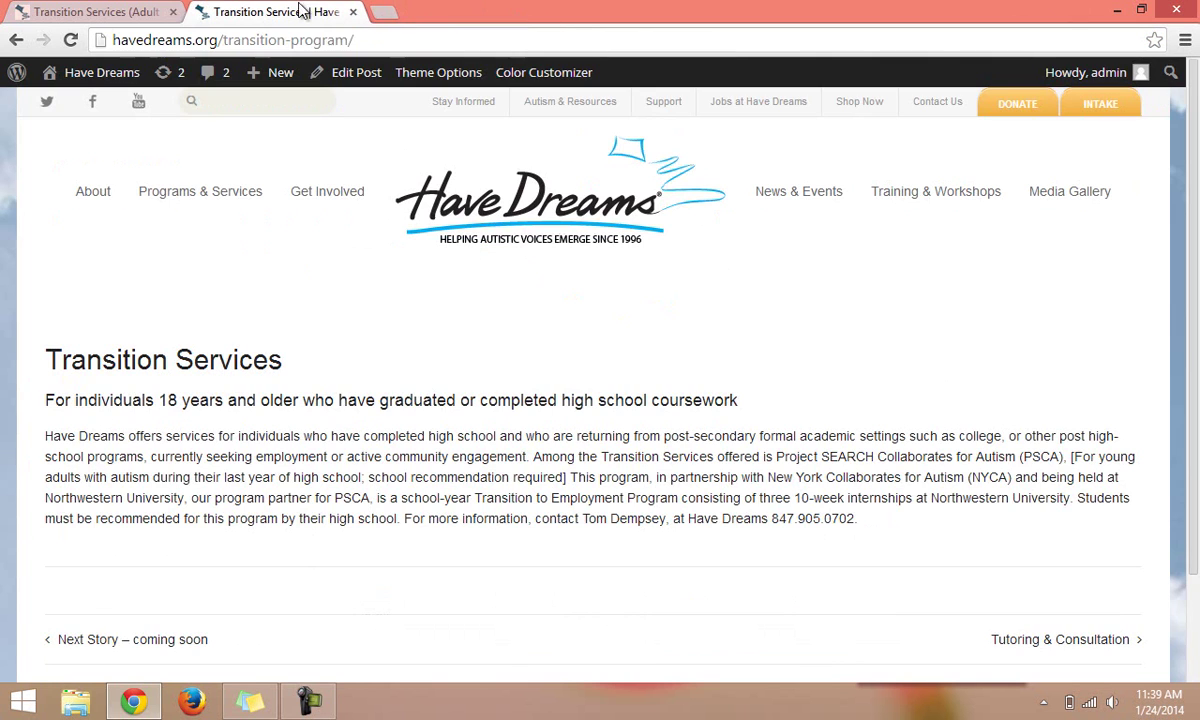
click(76, 11)
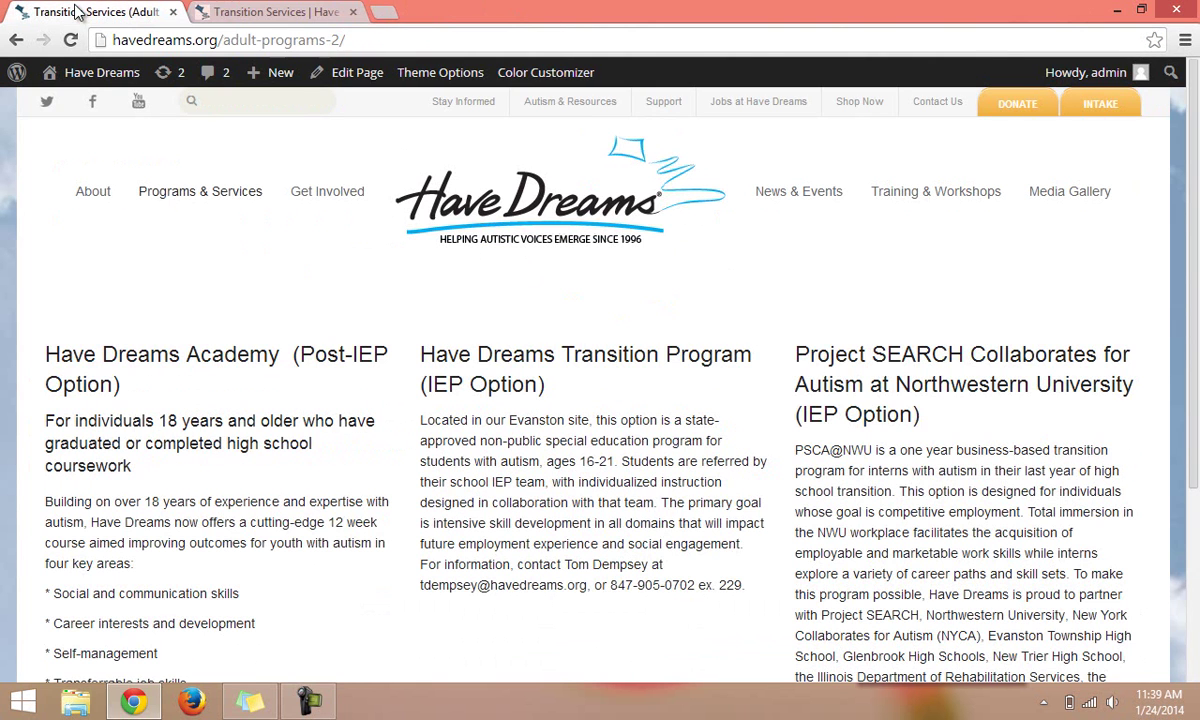
click(232, 12)
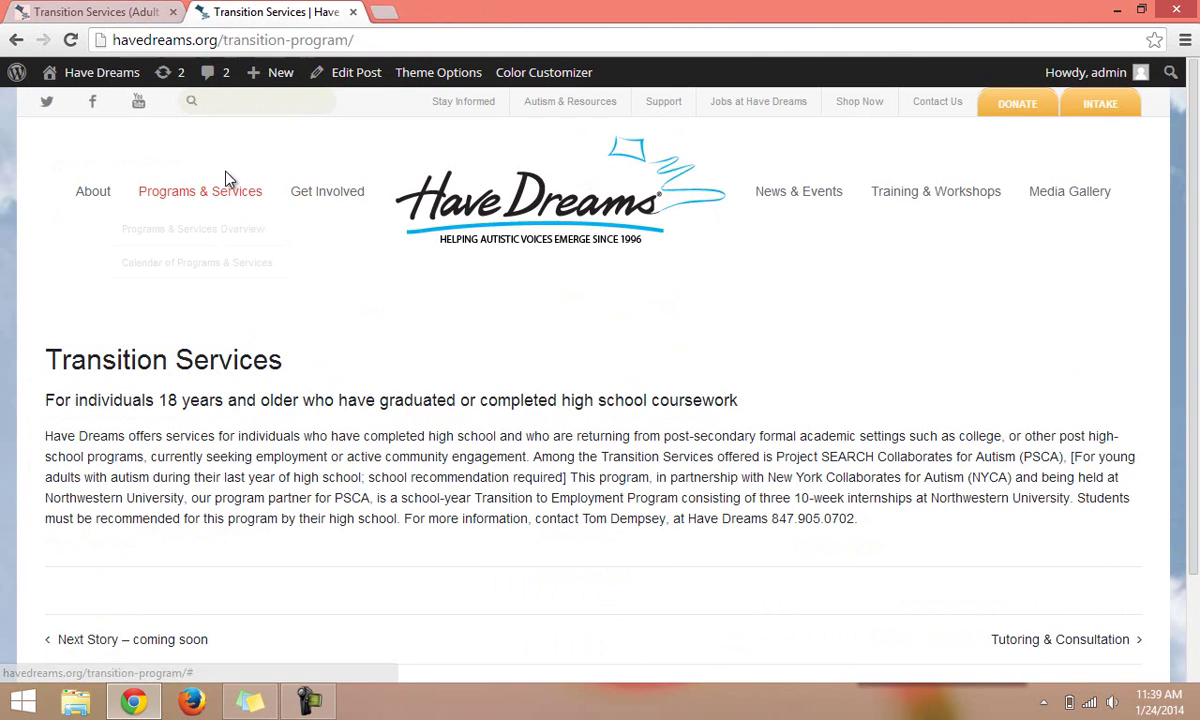
- Open both the Transition Services post and the Transition Services (Adult Programs) page for editing, and return to the post
click(358, 78)
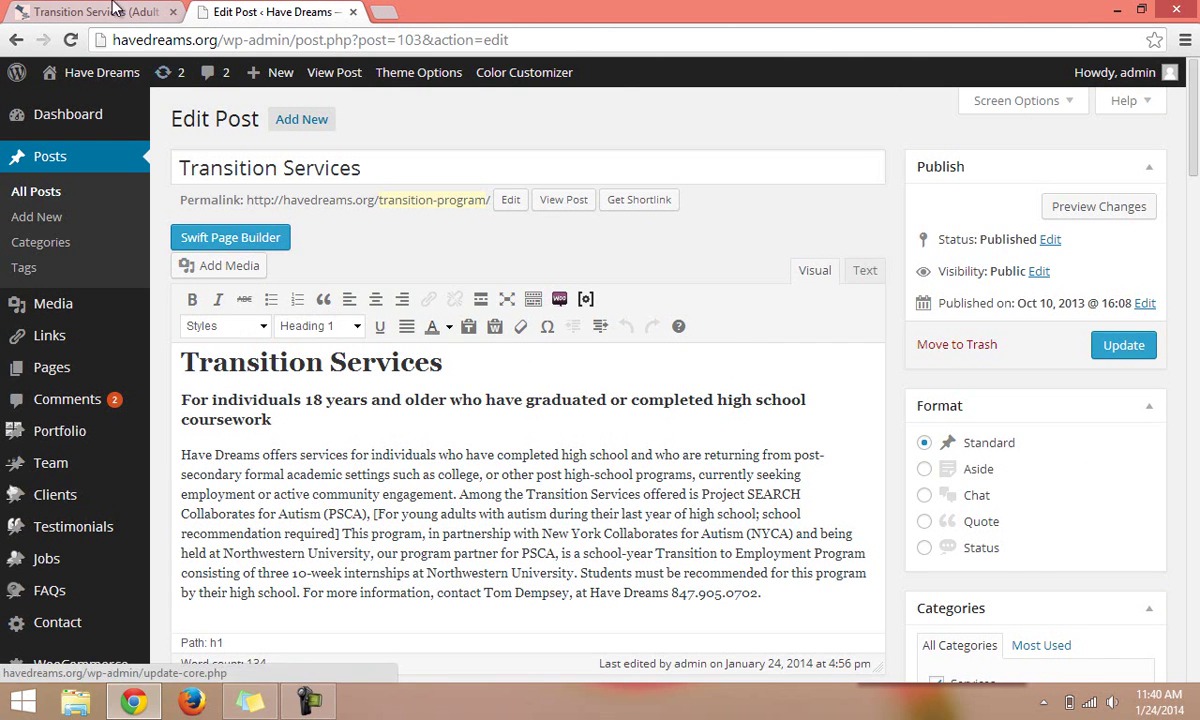
click(110, 17)
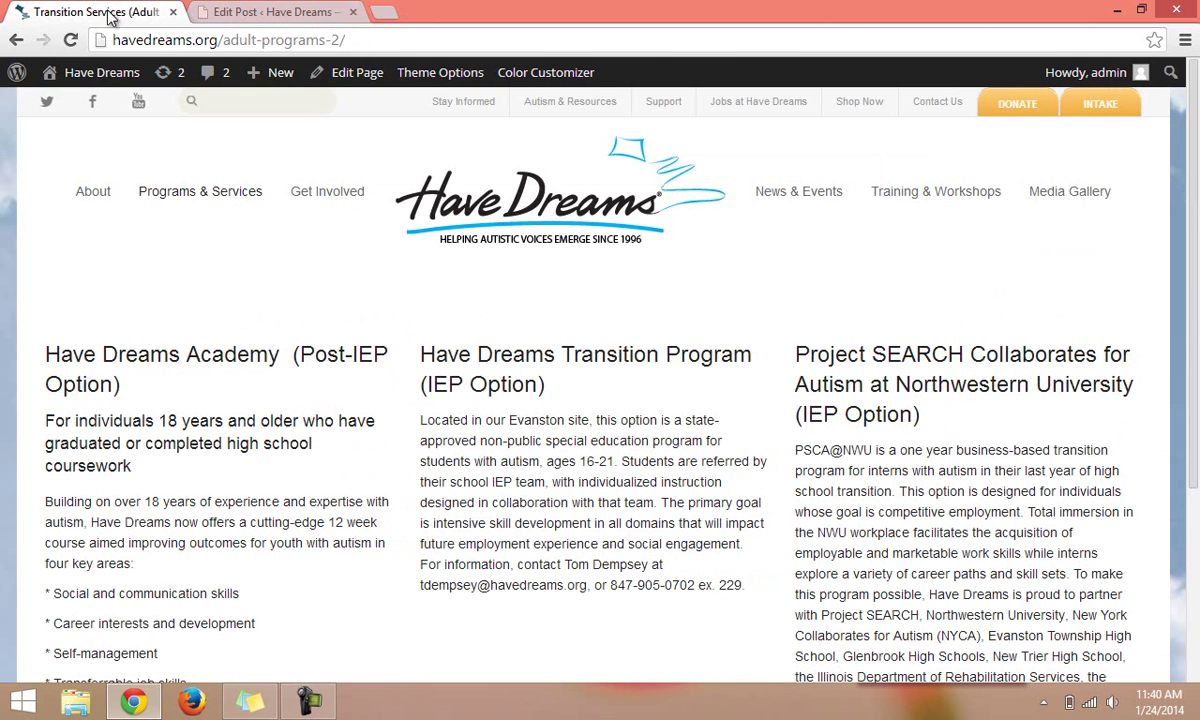
click(366, 77)
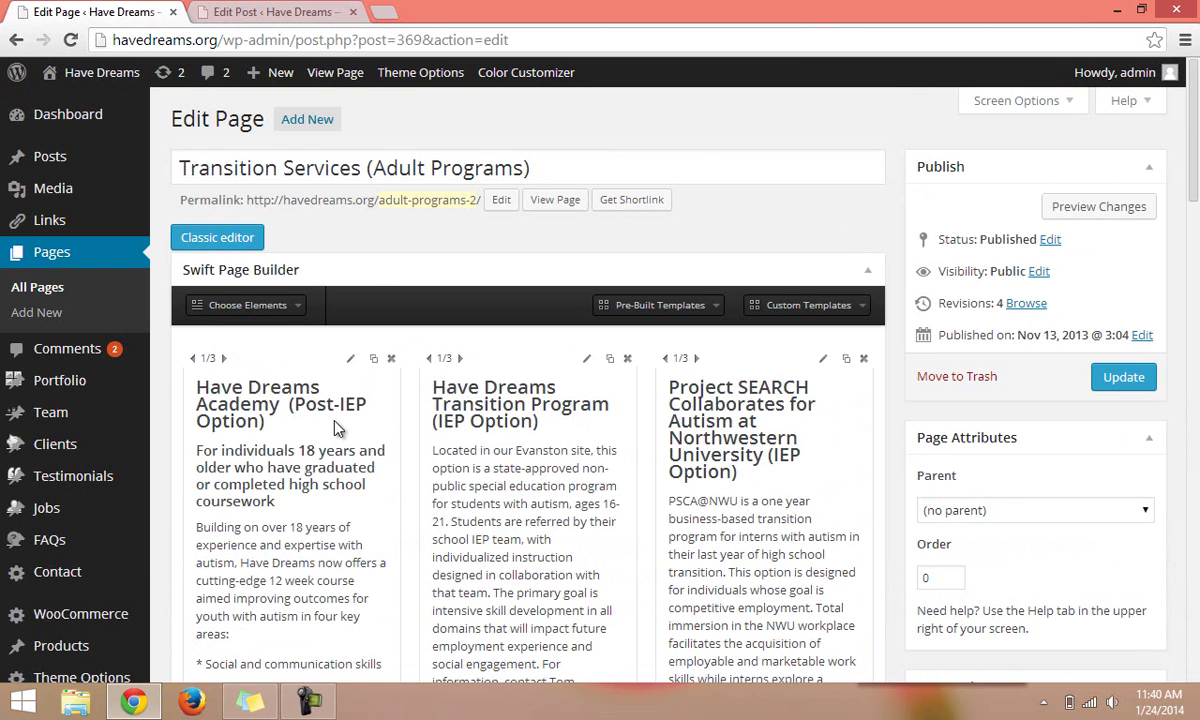
click(250, 14)
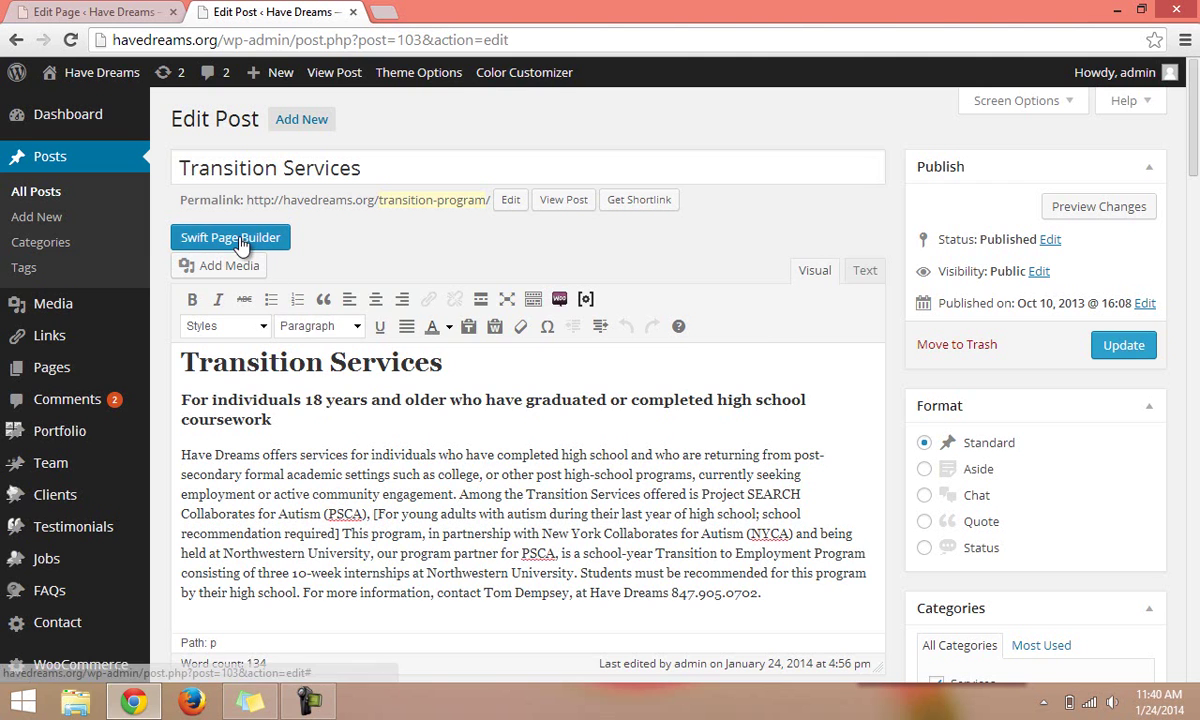
- Add a Blog element to the Transition Services post in Swift Page Builder and return to the classic editor
click(240, 245)
click(230, 308)
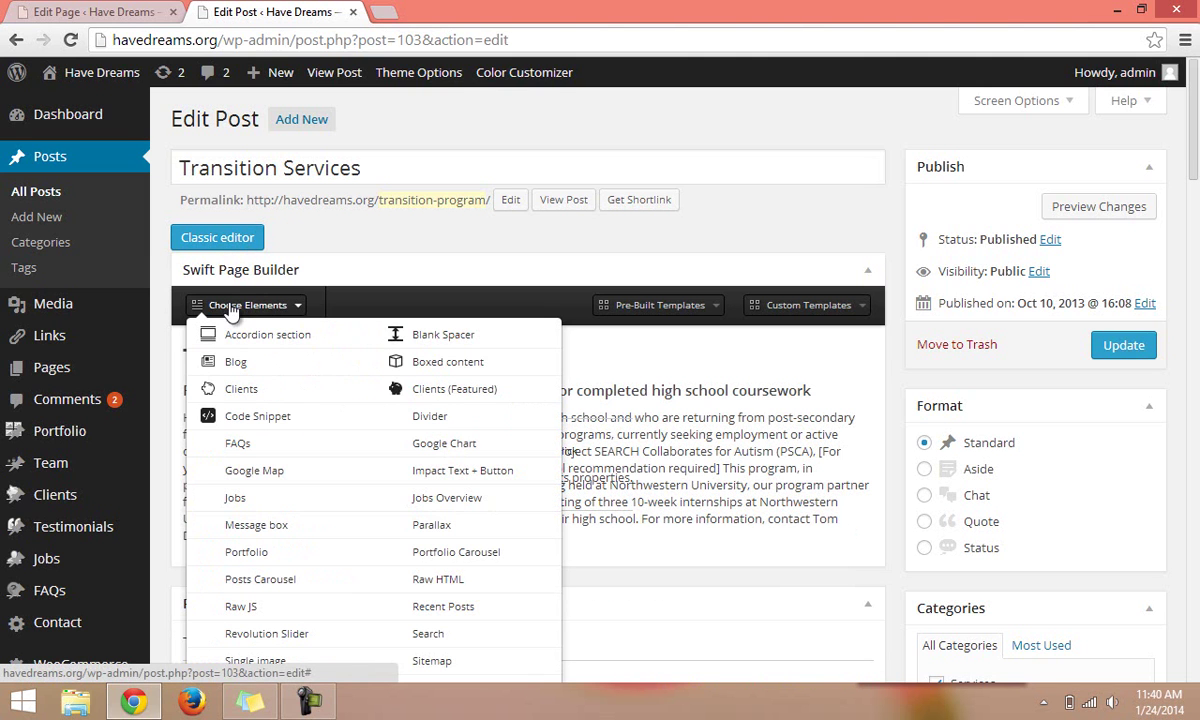
click(233, 365)
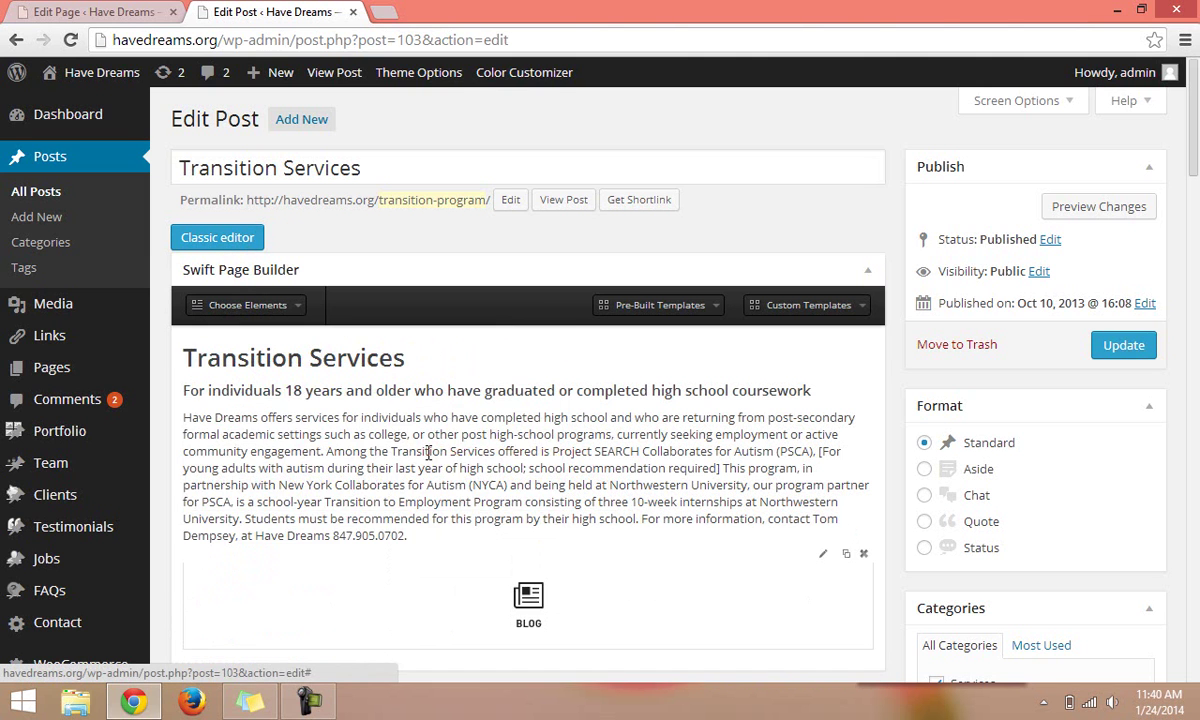
click(224, 255)
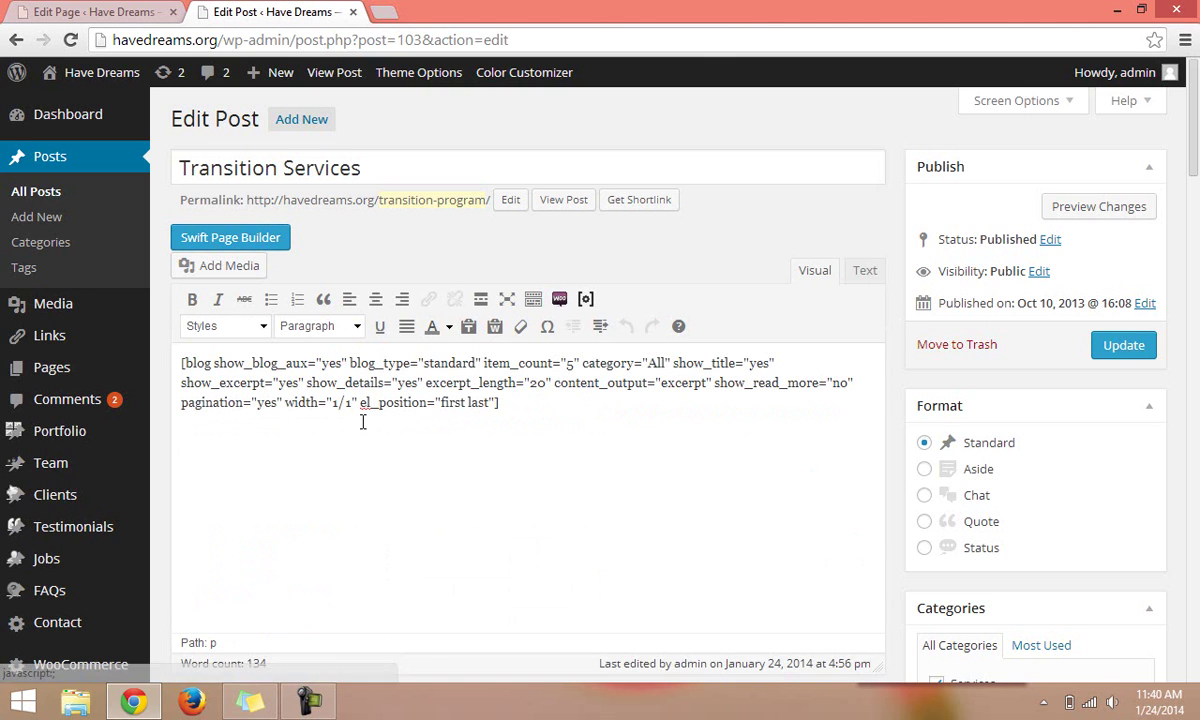
click(237, 269)
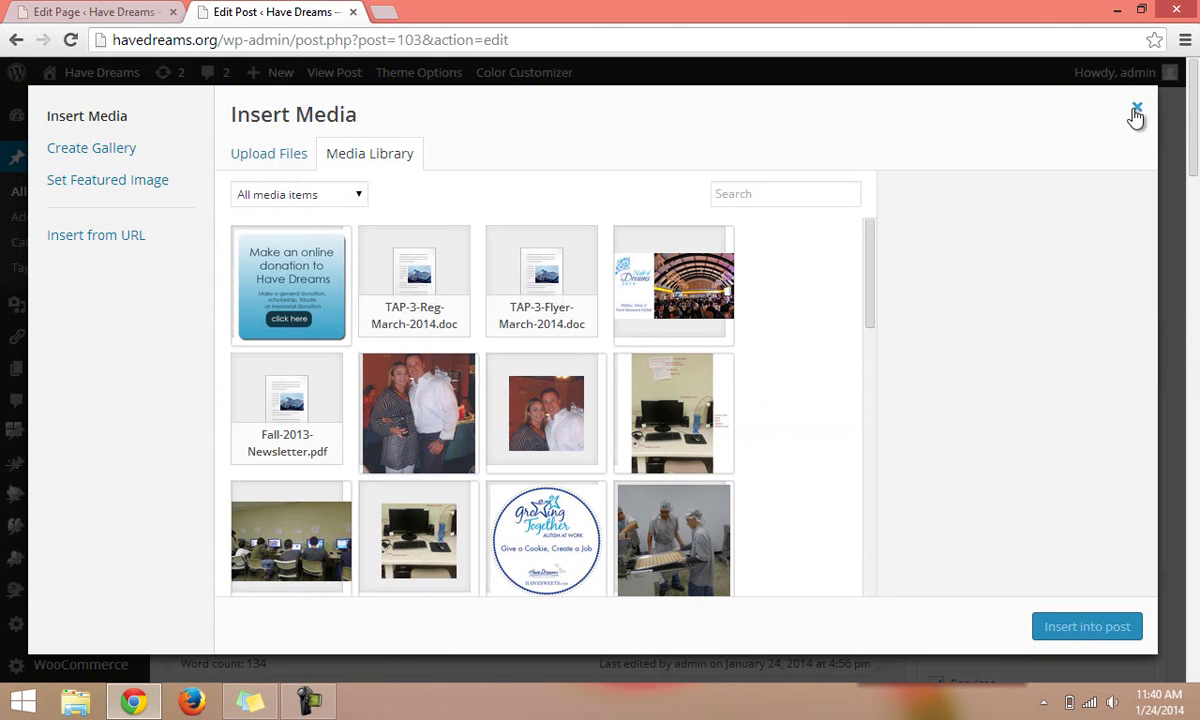
click(1136, 107)
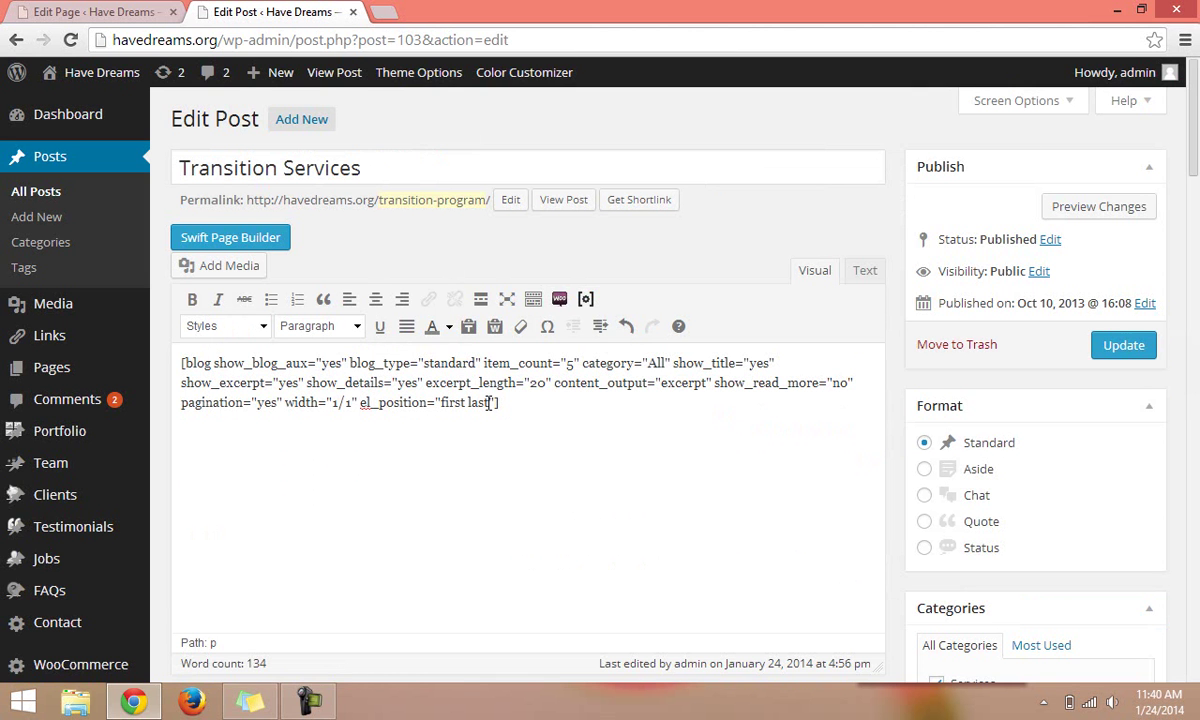
click(868, 271)
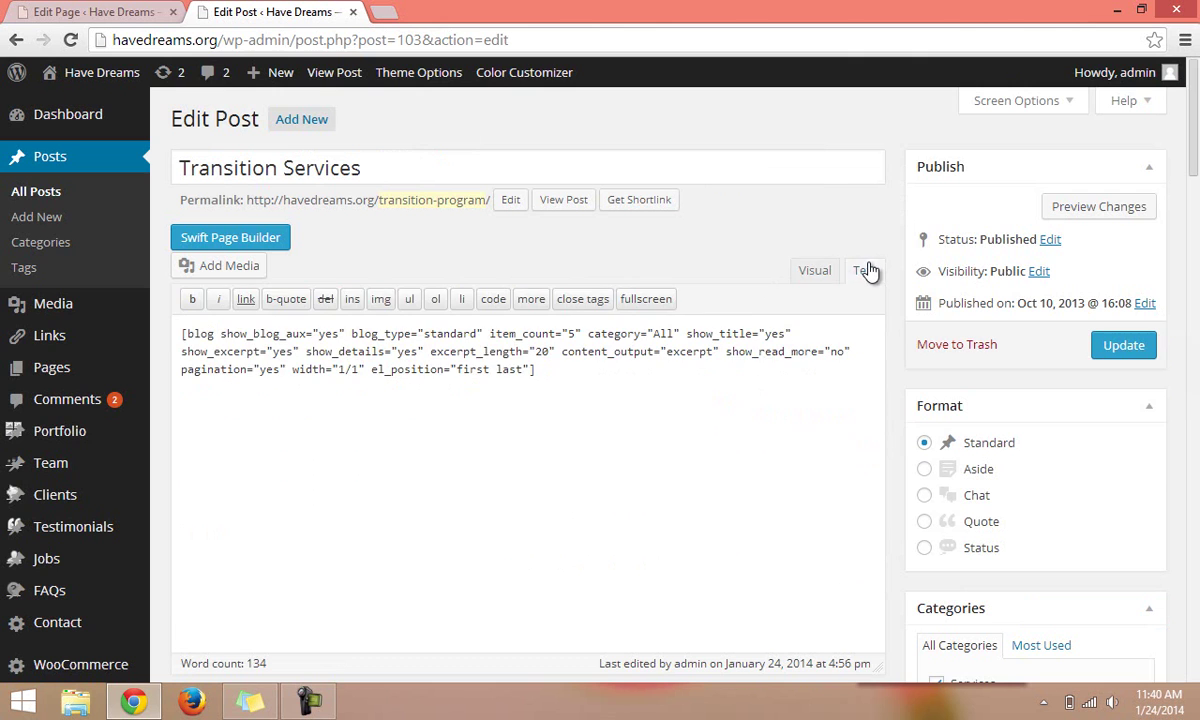
click(815, 272)
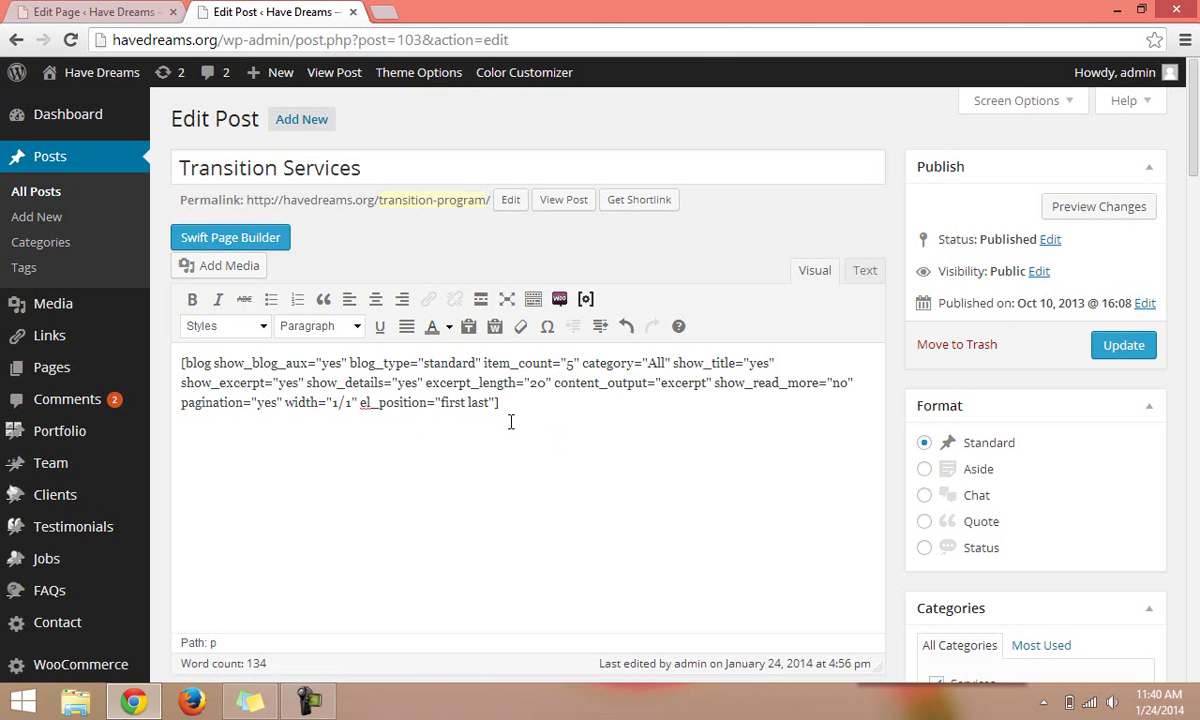
- Delete the entire blog shortcode from the Transition Services post's content
drag(515, 398, 170, 360)
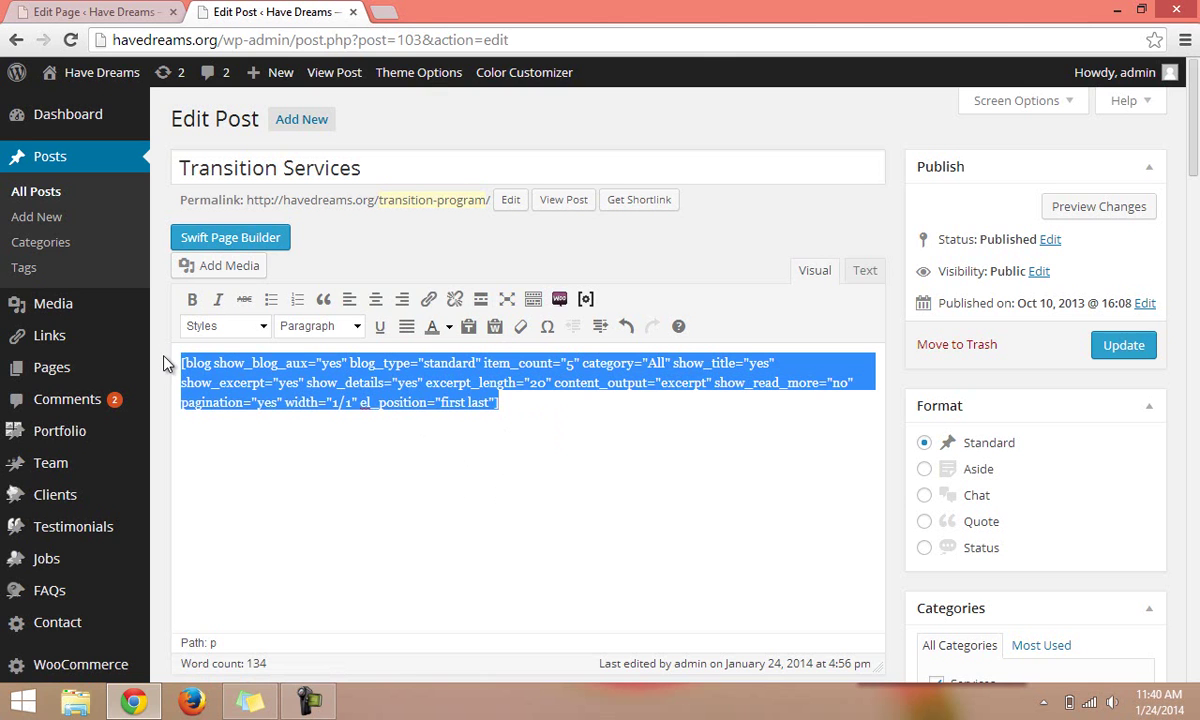
key(Delete)
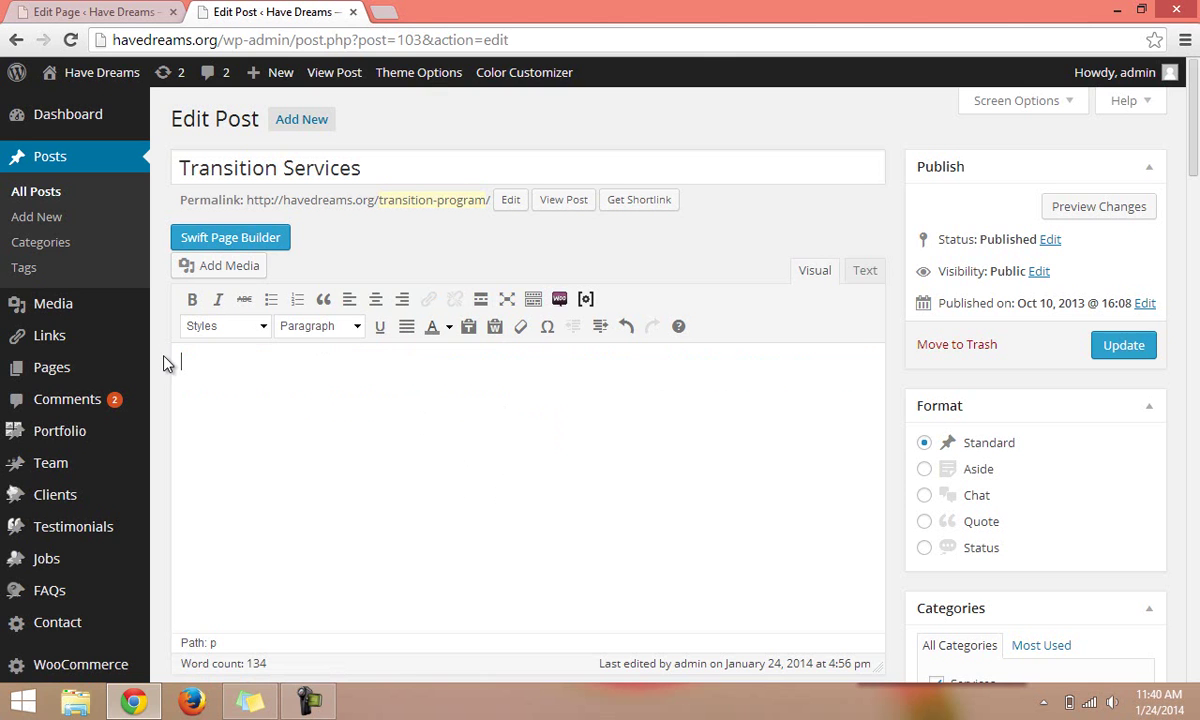
click(240, 266)
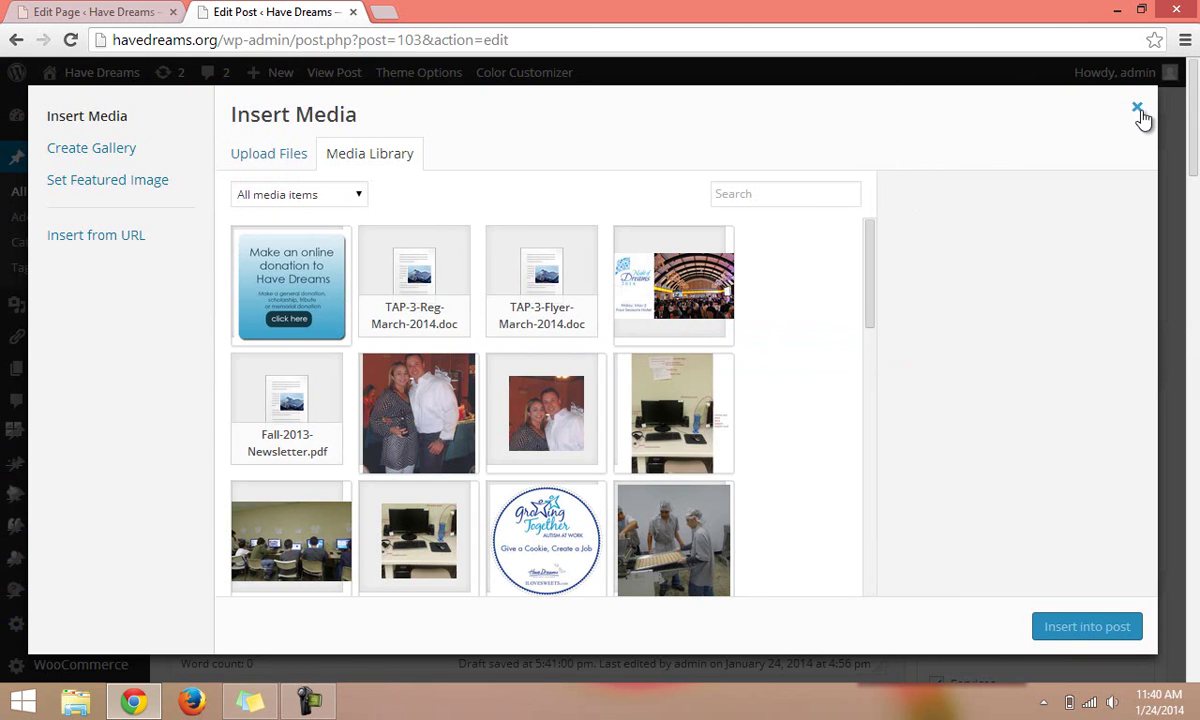
click(1138, 110)
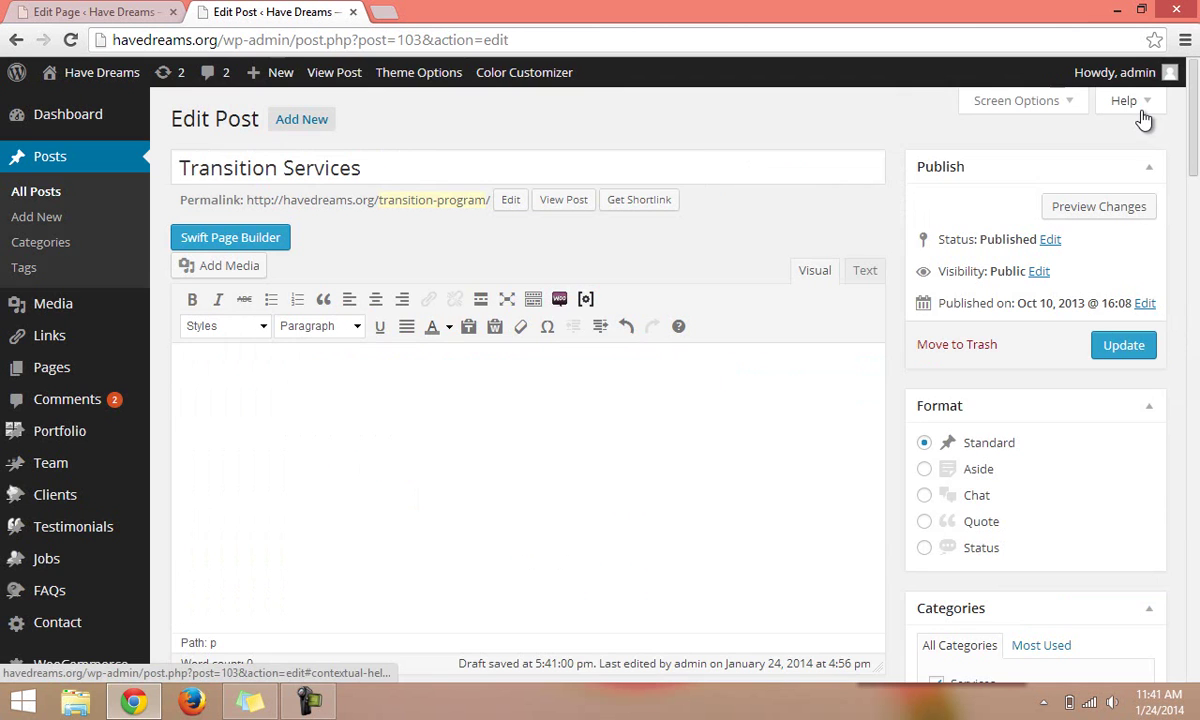
- Copy the entire content of the Transition Services (Adult Programs) page from the classic editor, including all its column shortcodes
click(122, 9)
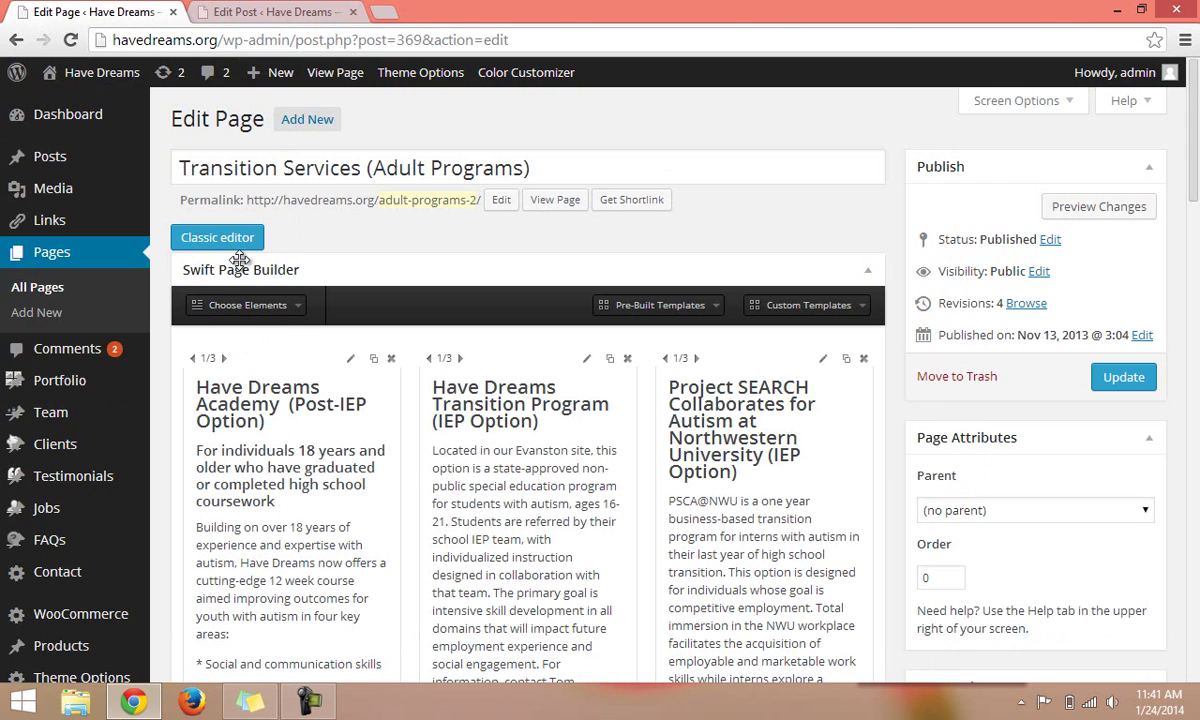
click(222, 240)
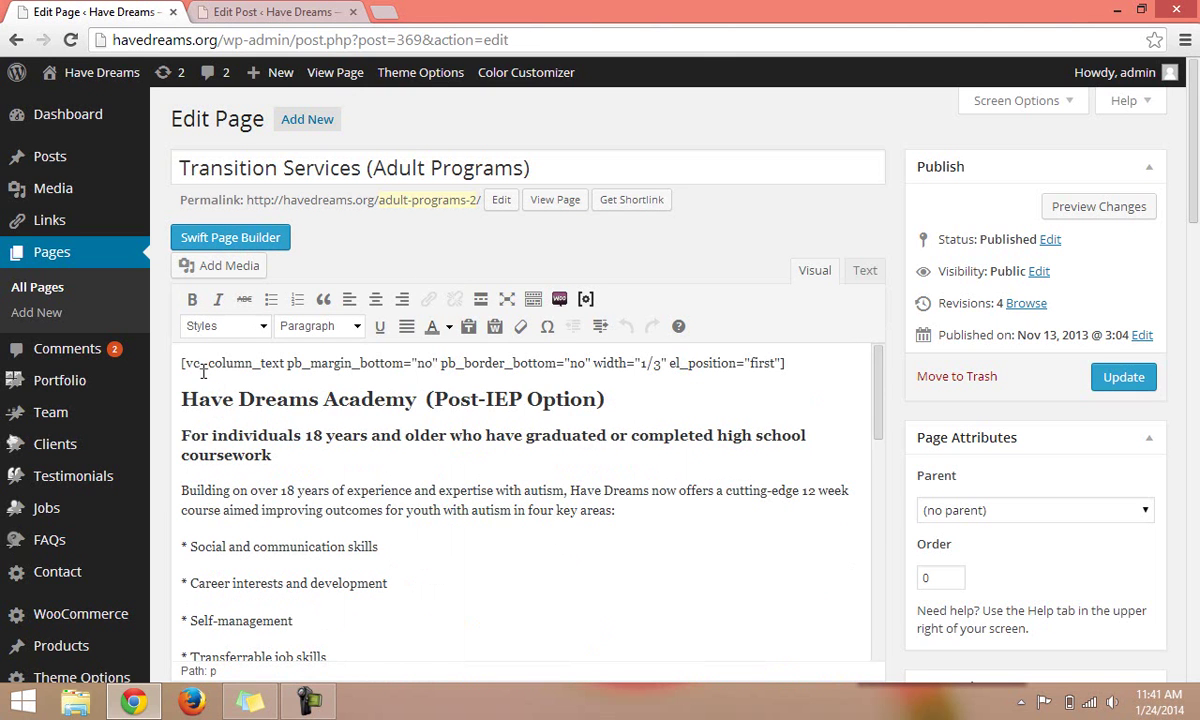
mouse_move(1196, 163)
mouse_down()
mouse_move(1196, 212)
mouse_move(1195, 185)
mouse_up()
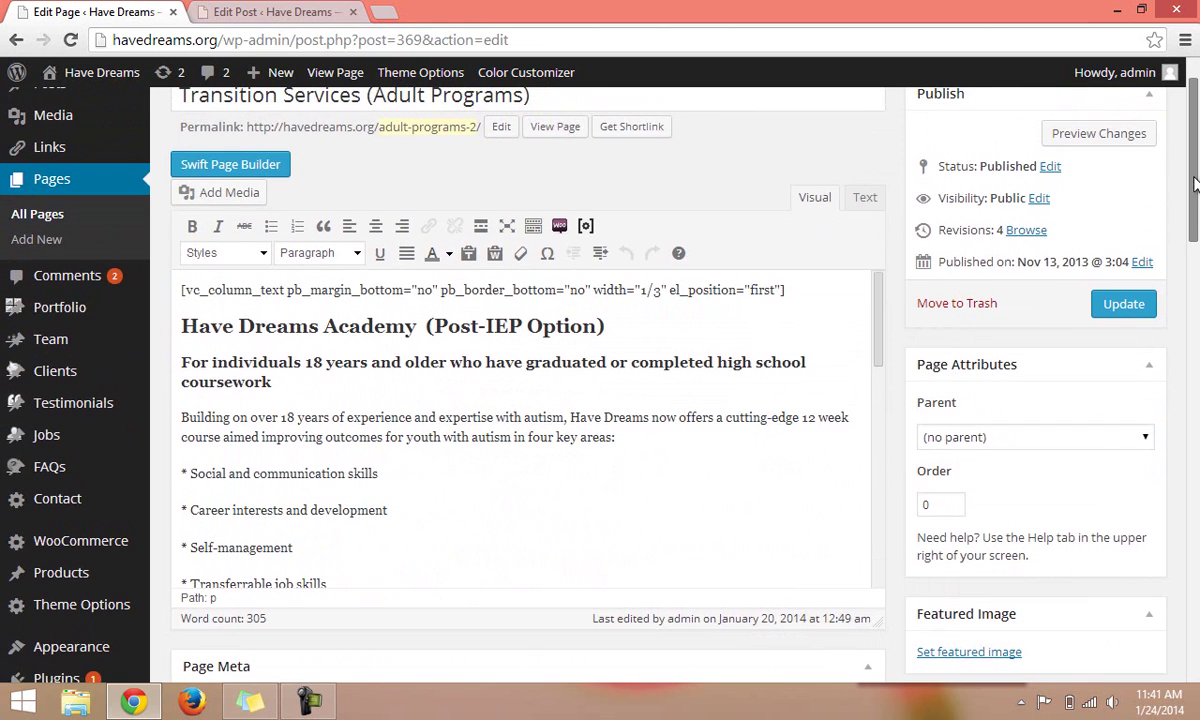
click(862, 198)
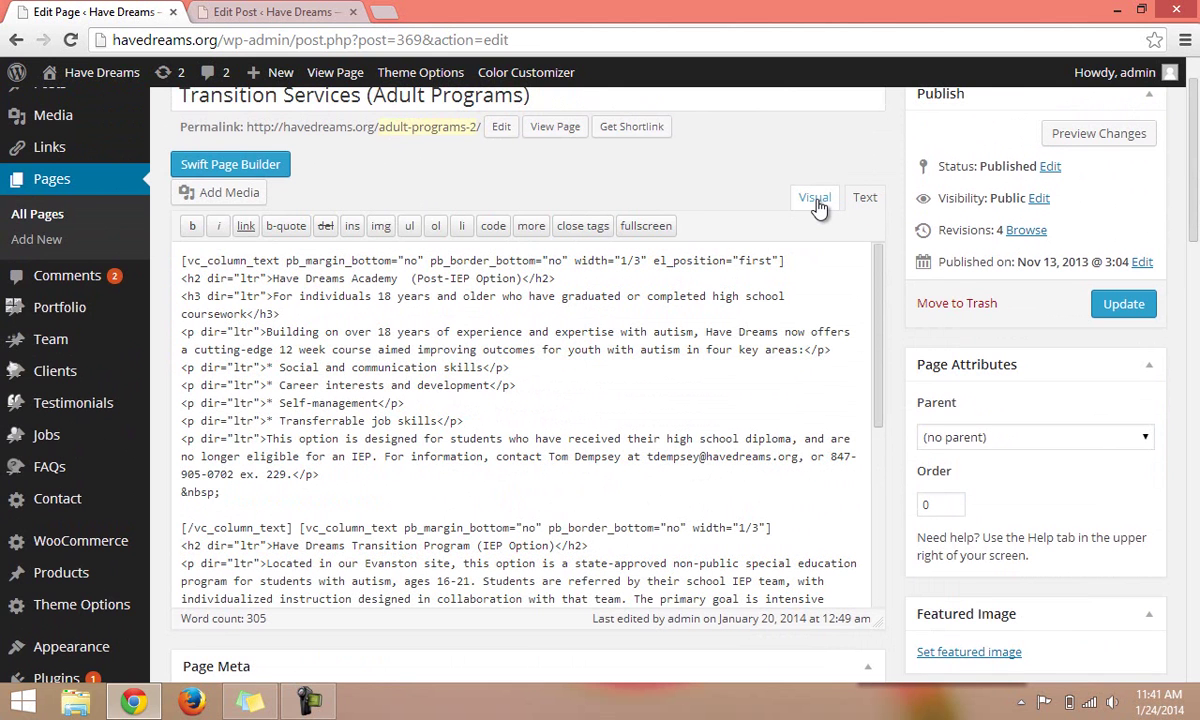
click(814, 198)
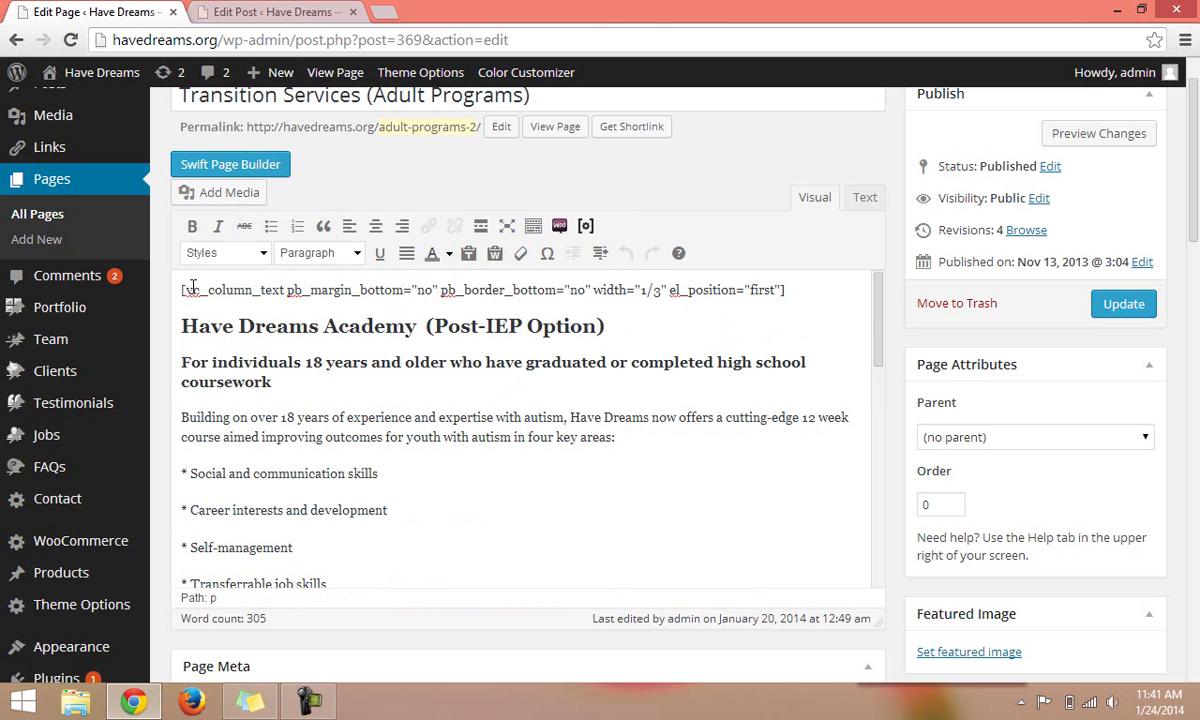
drag(178, 289, 434, 597)
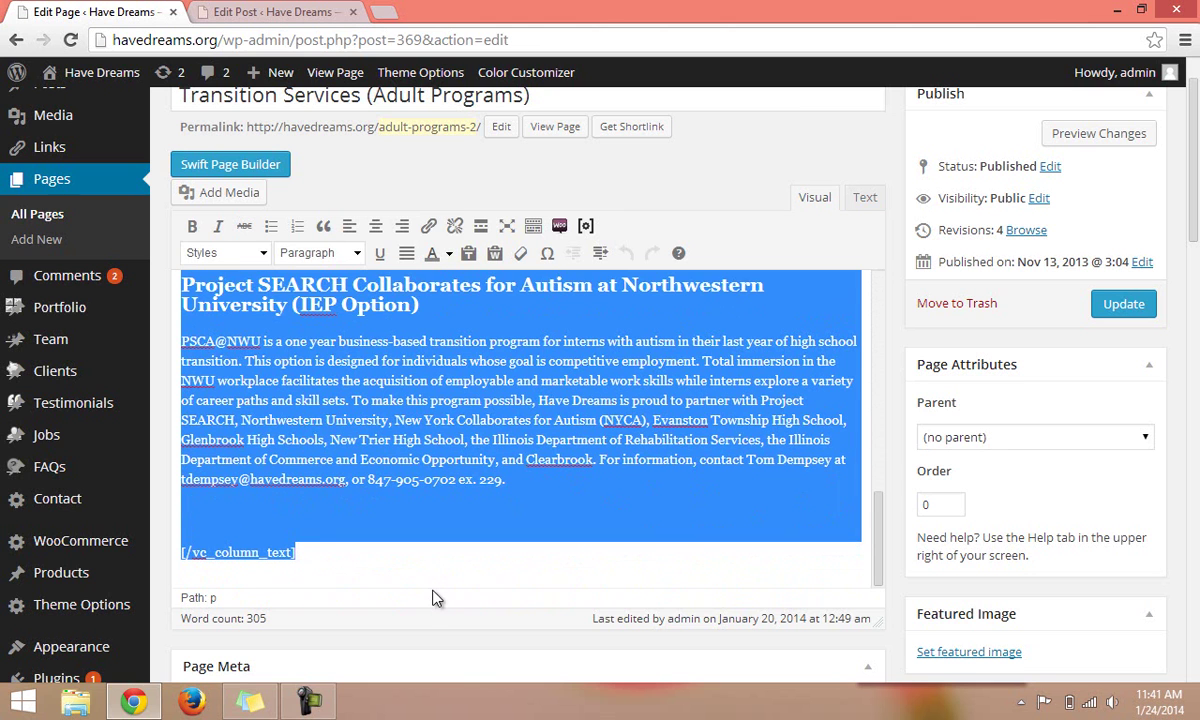
- Paste the copied page content into the Transition Services post and show it in Swift Page Builder
click(240, 12)
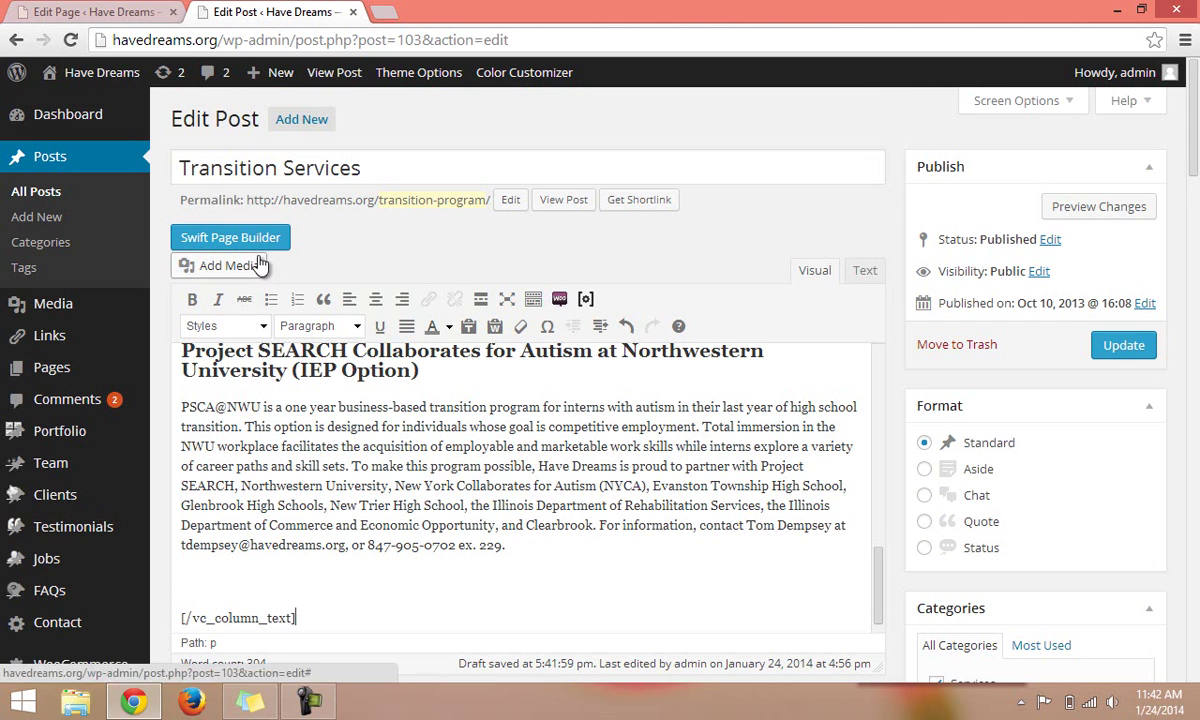
click(234, 240)
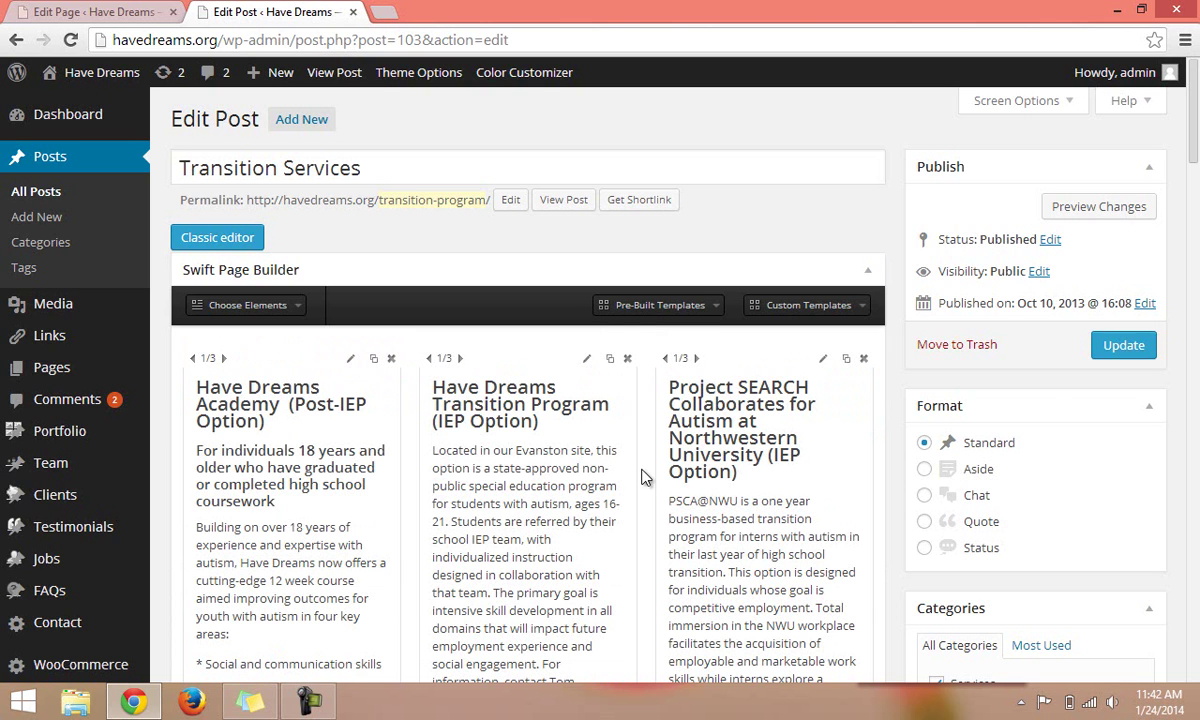
- Update the Transition Services post with the pasted column content and view the published post
click(1112, 346)
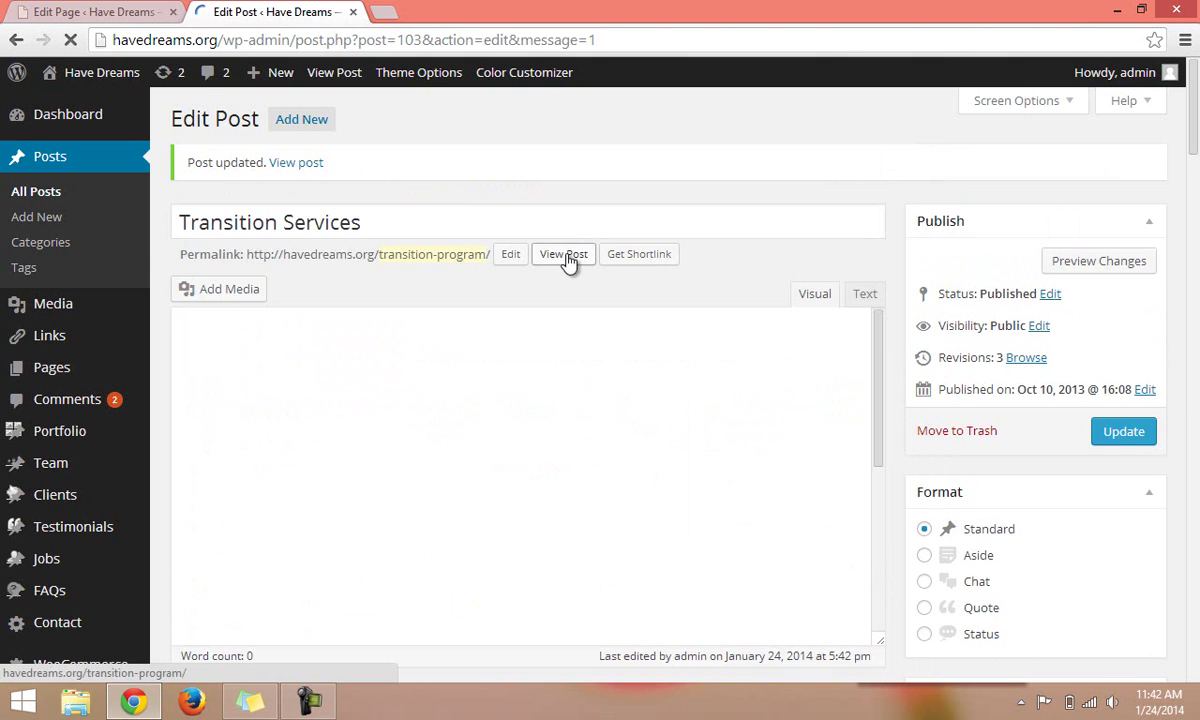
click(565, 256)
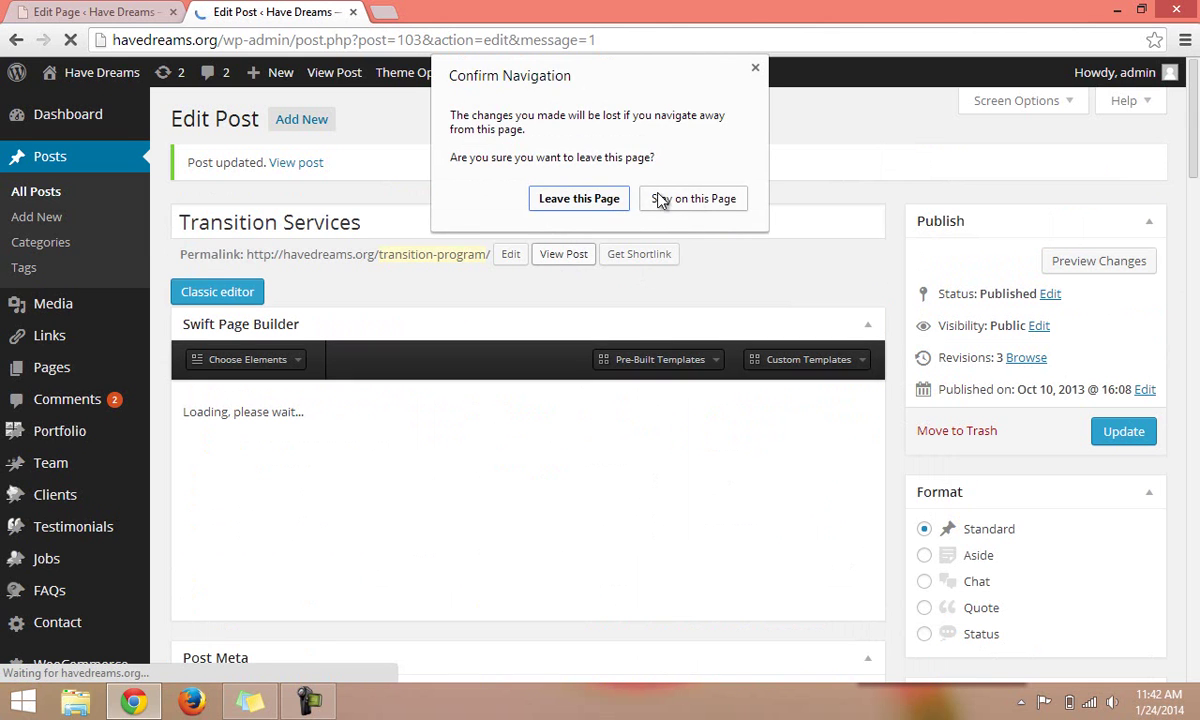
click(695, 200)
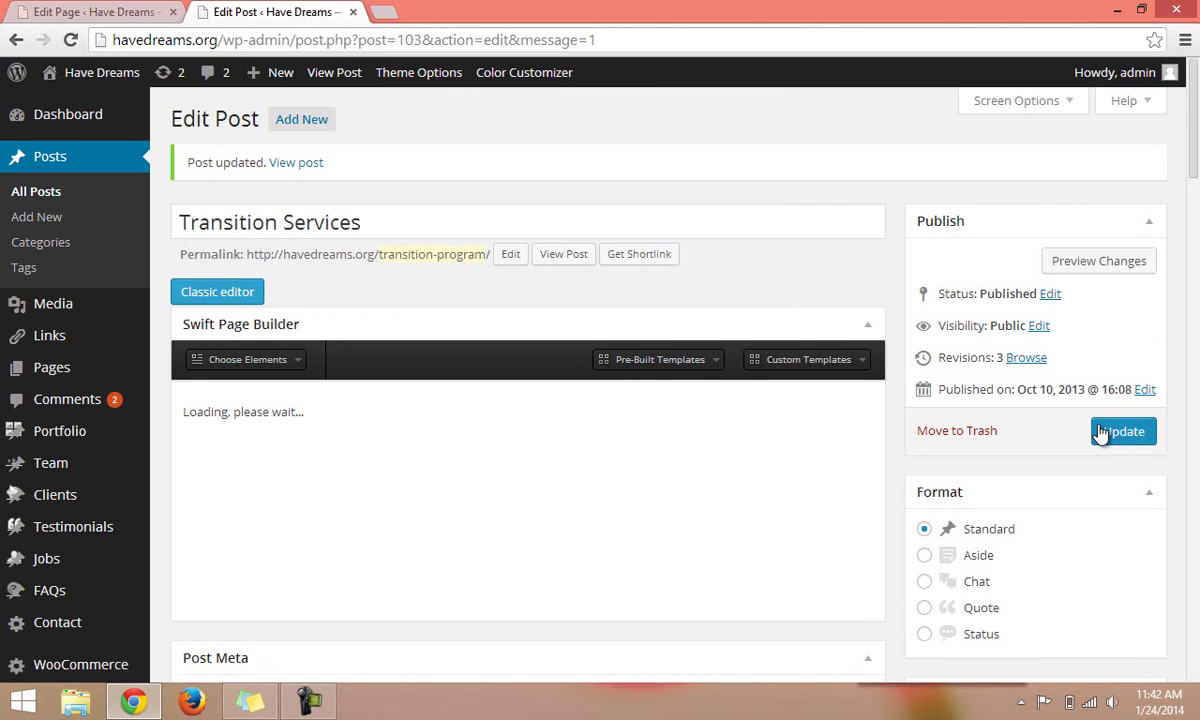
click(1026, 434)
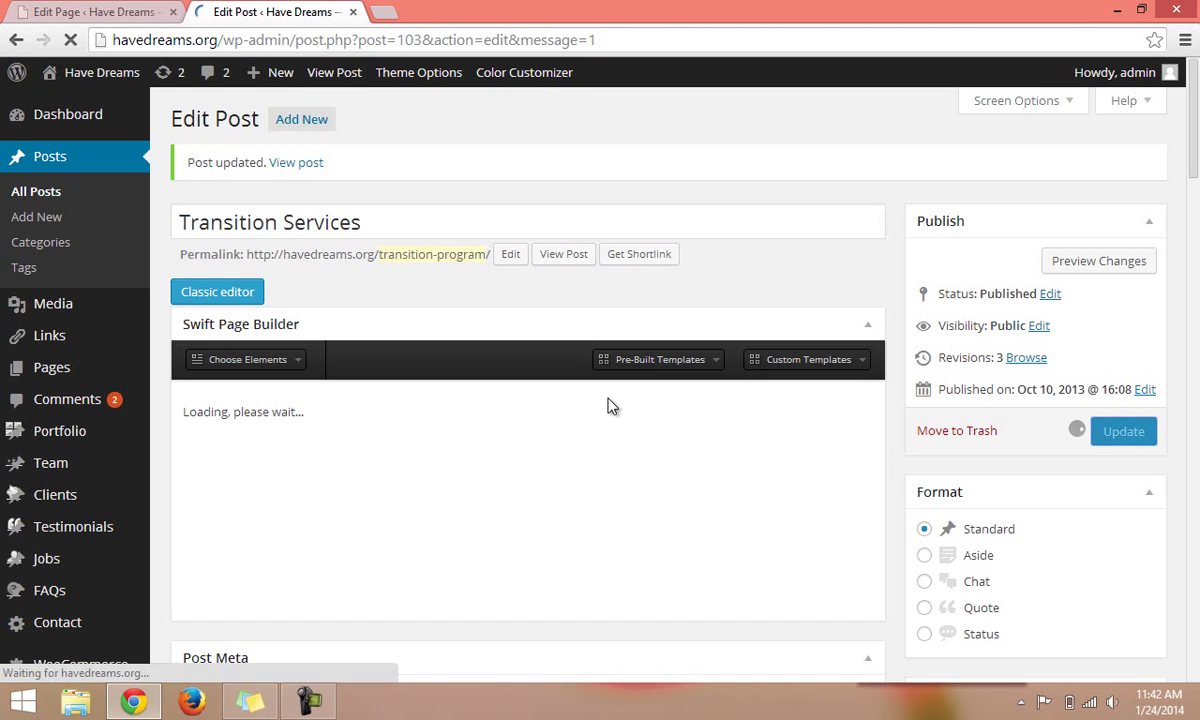
click(563, 256)
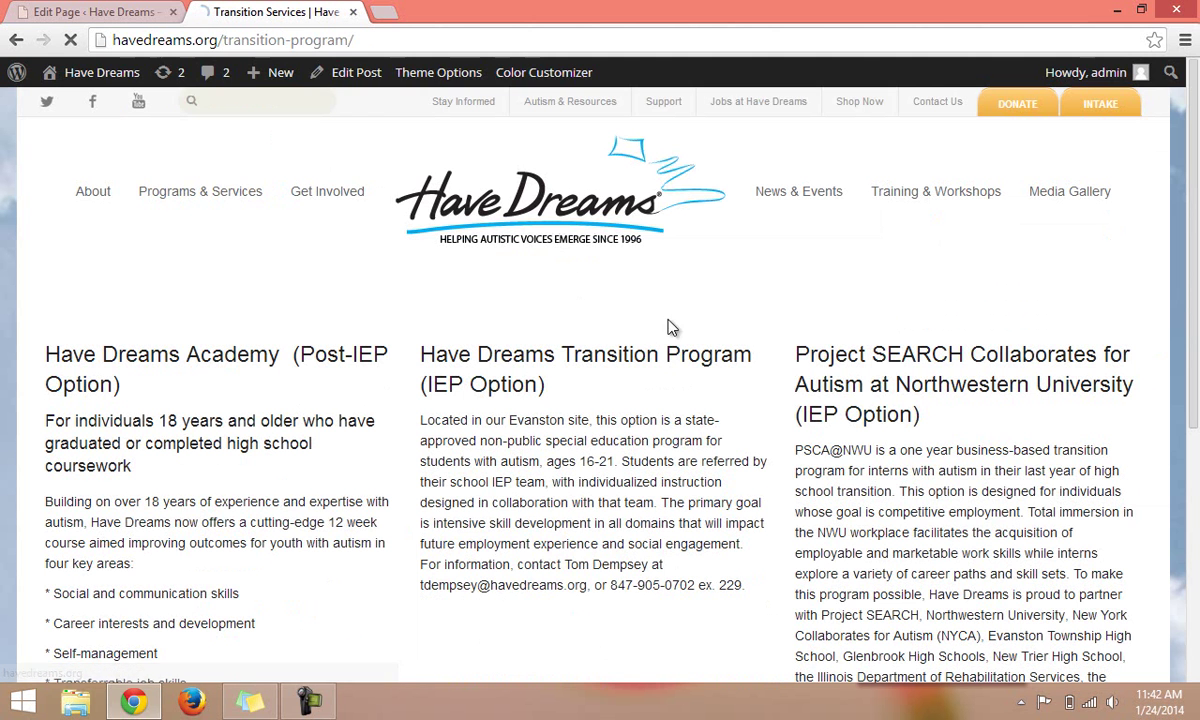
mouse_move(1197, 172)
mouse_down()
mouse_move(1197, 432)
mouse_move(1197, 172)
mouse_up()
click(307, 705)
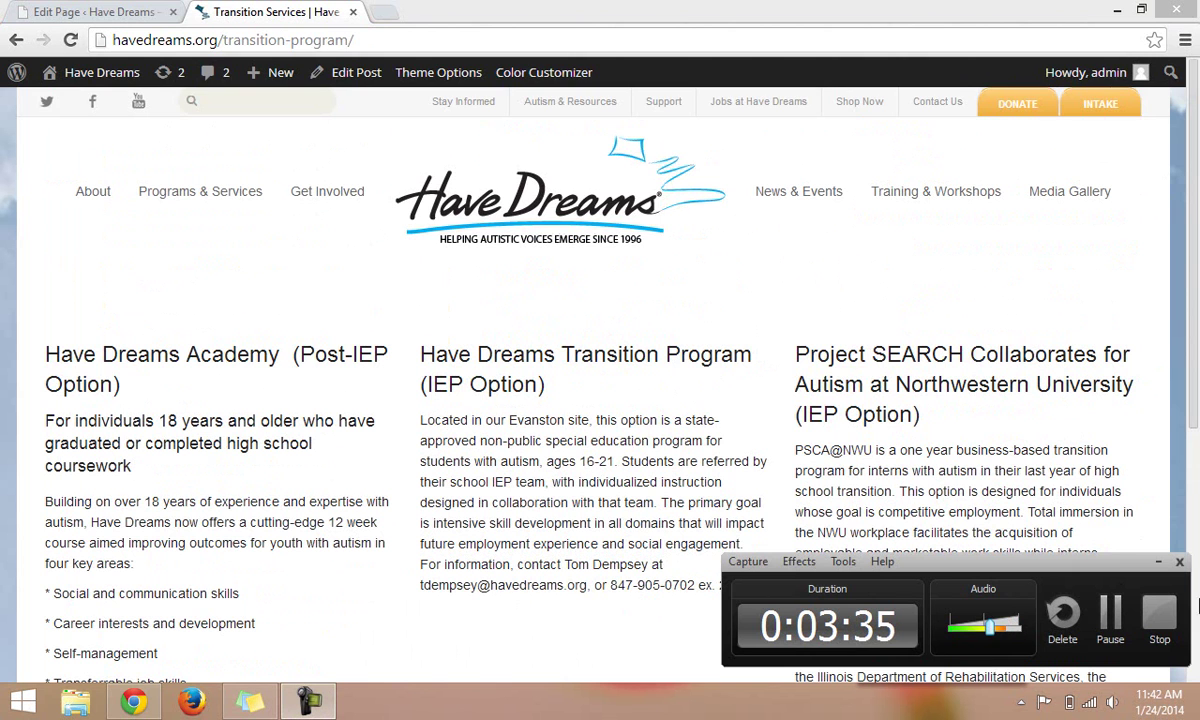
click(1108, 614)
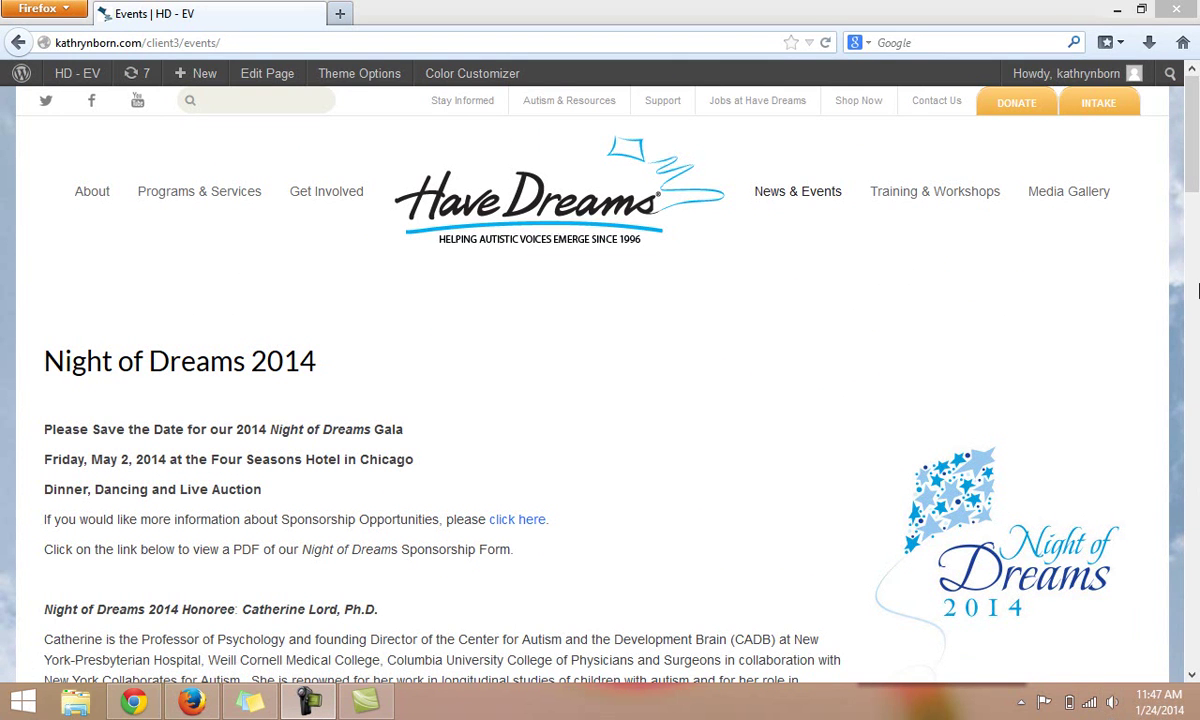
- In Firefox, open the Events page of the HD - EV site for editing and show its content as HTML text
drag(1192, 200, 1192, 105)
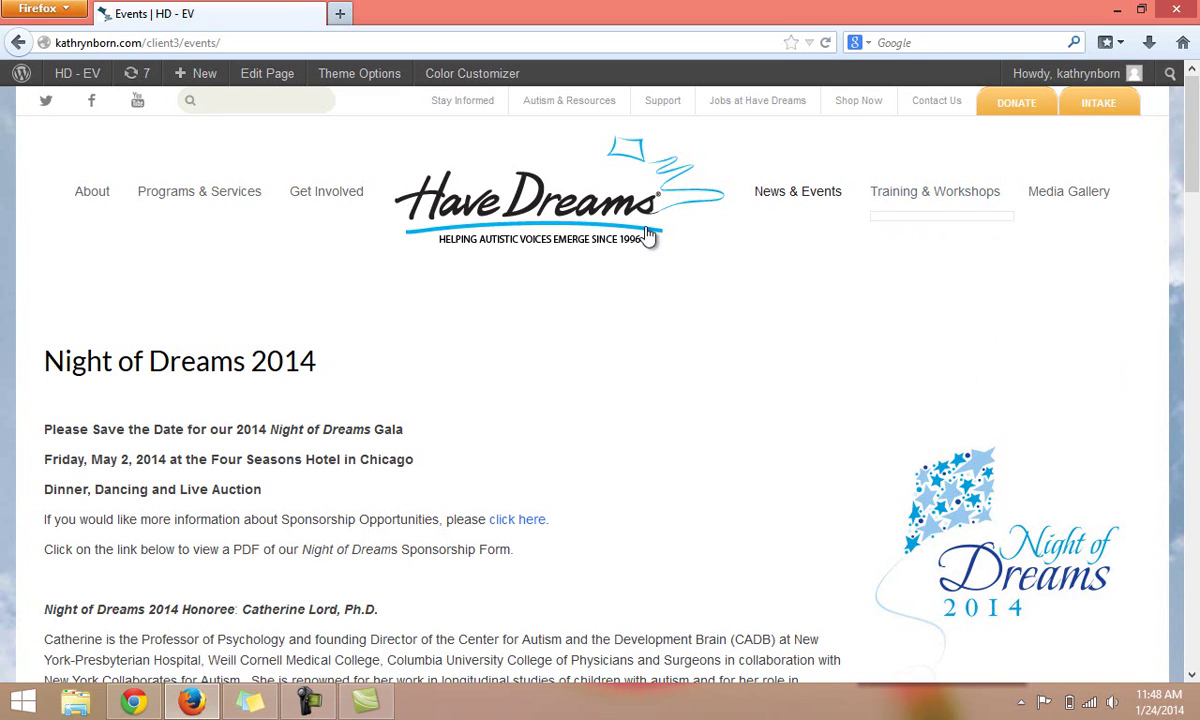
click(267, 86)
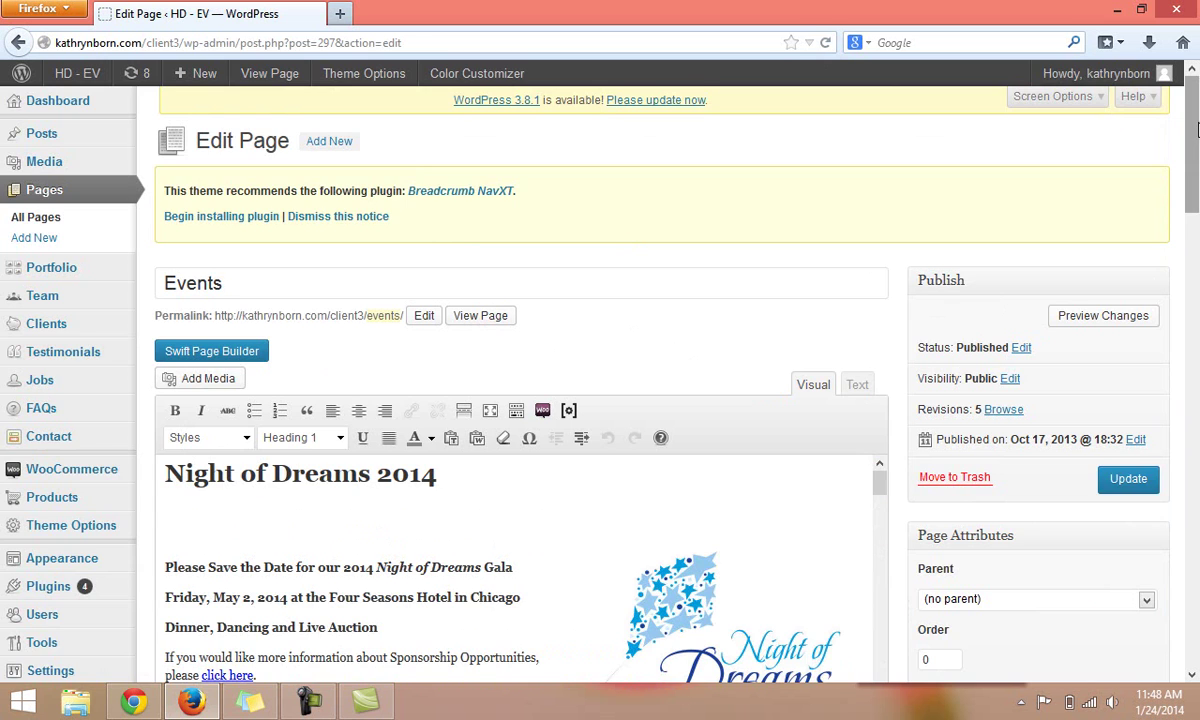
scroll(1197, 130, down, 3)
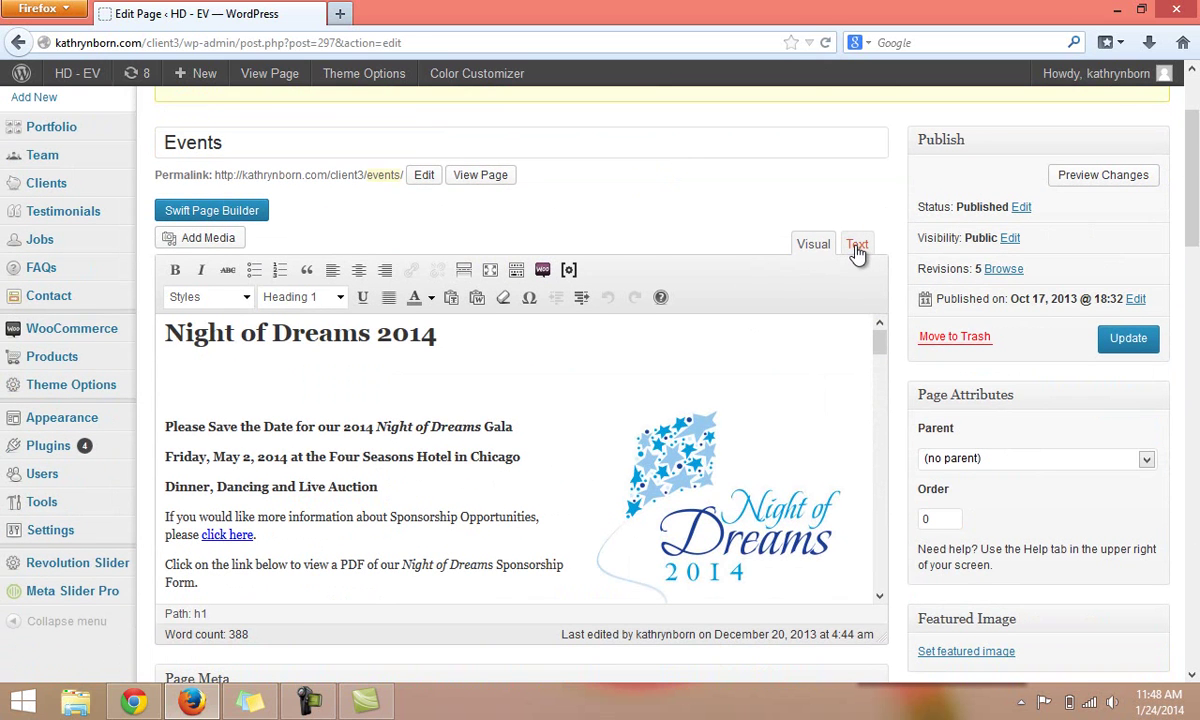
click(857, 245)
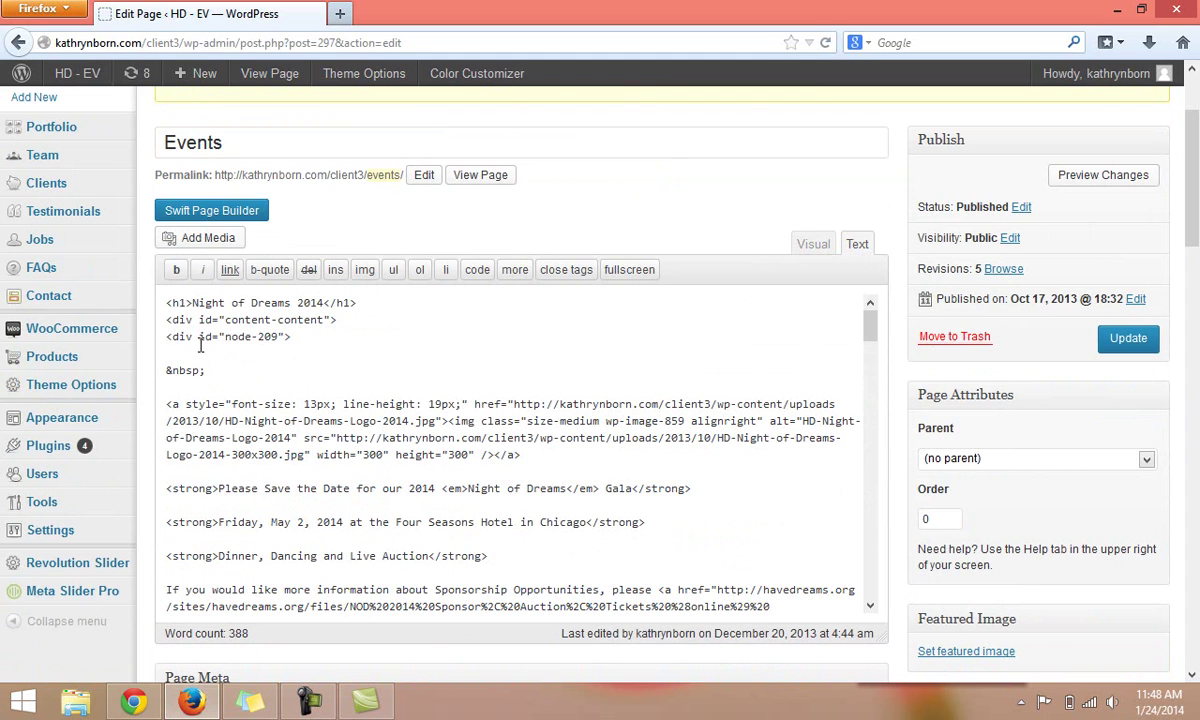
- Copy the entire HTML content of the Events page to the clipboard and delete it from the classic editor
drag(161, 302, 520, 607)
drag(643, 655, 745, 712)
drag(730, 648, 858, 615)
click(745, 518)
drag(166, 302, 424, 593)
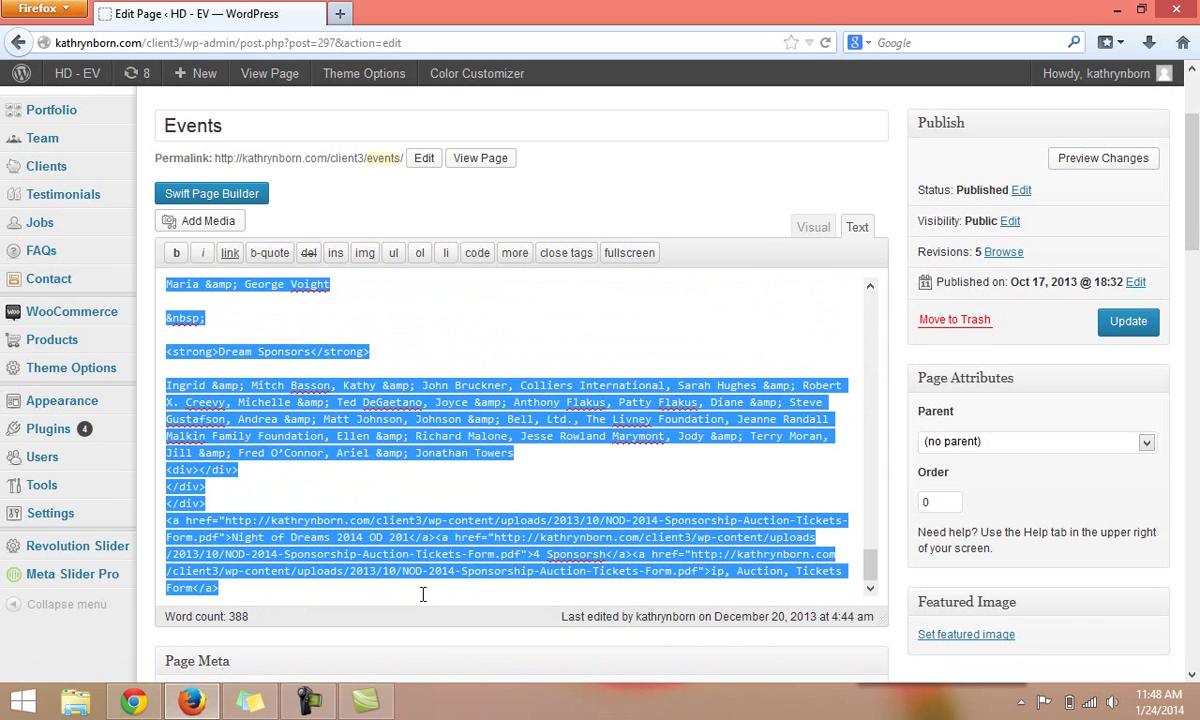
key(BackSpace)
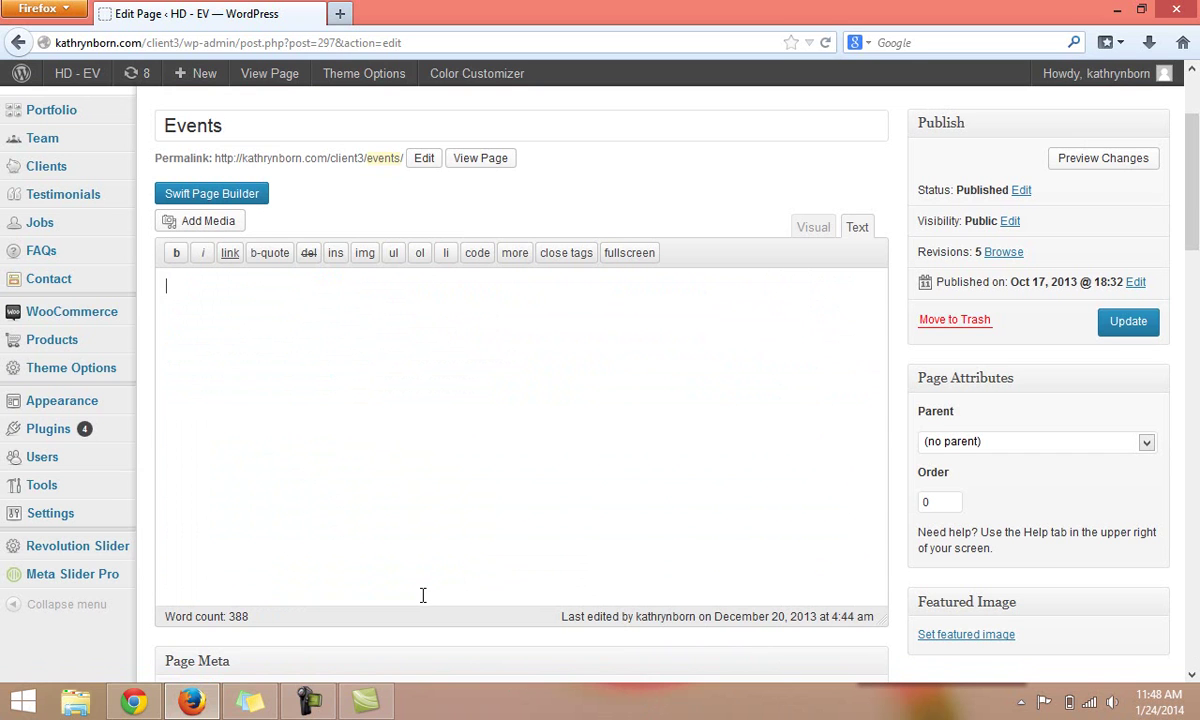
- Switch the emptied Events page to Swift Page Builder and display the available content elements
click(205, 195)
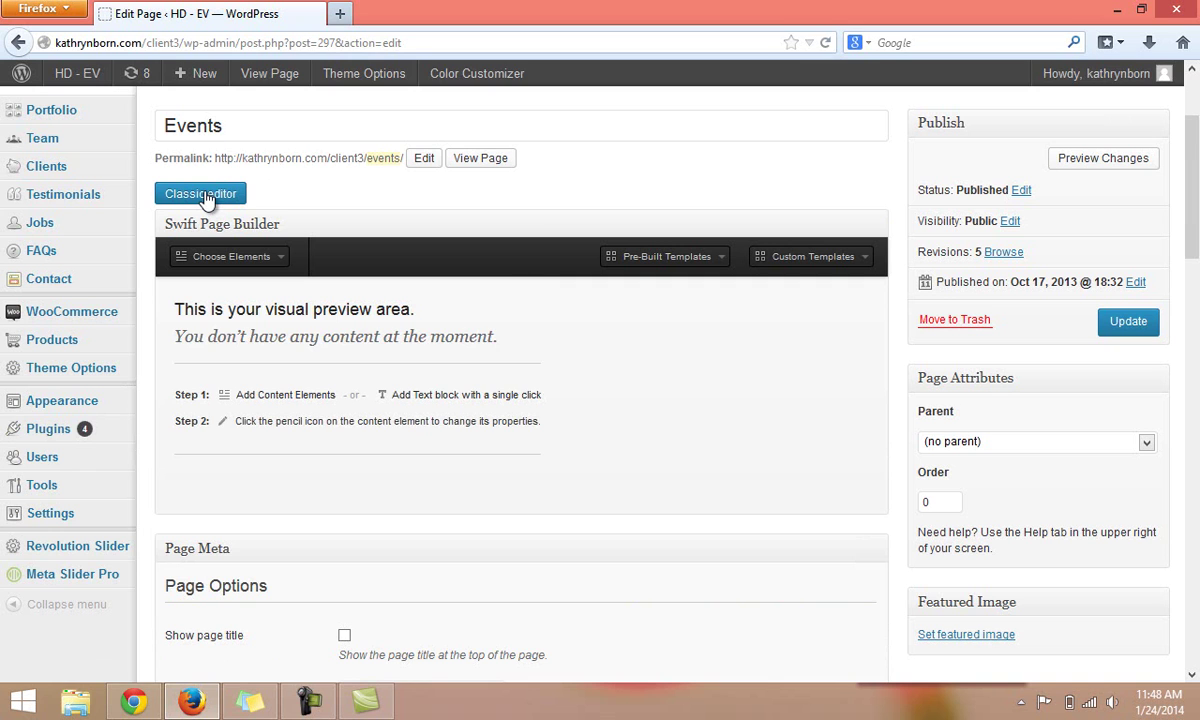
click(212, 258)
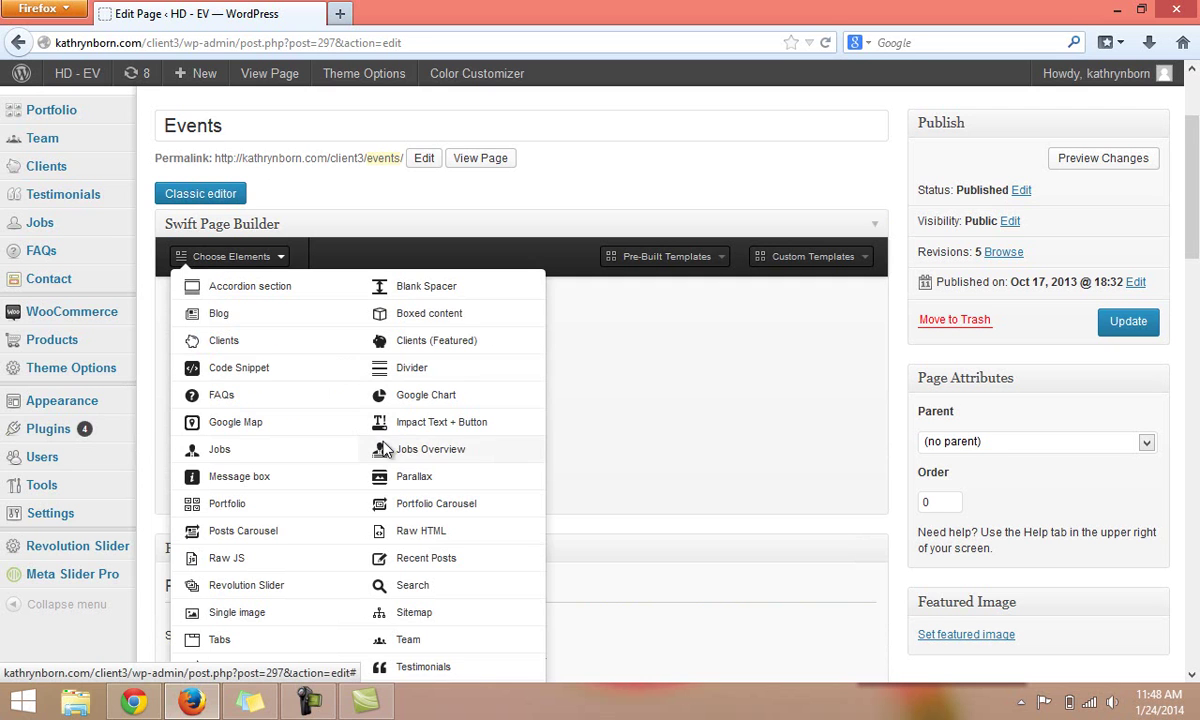
scroll(1195, 258, down, 3)
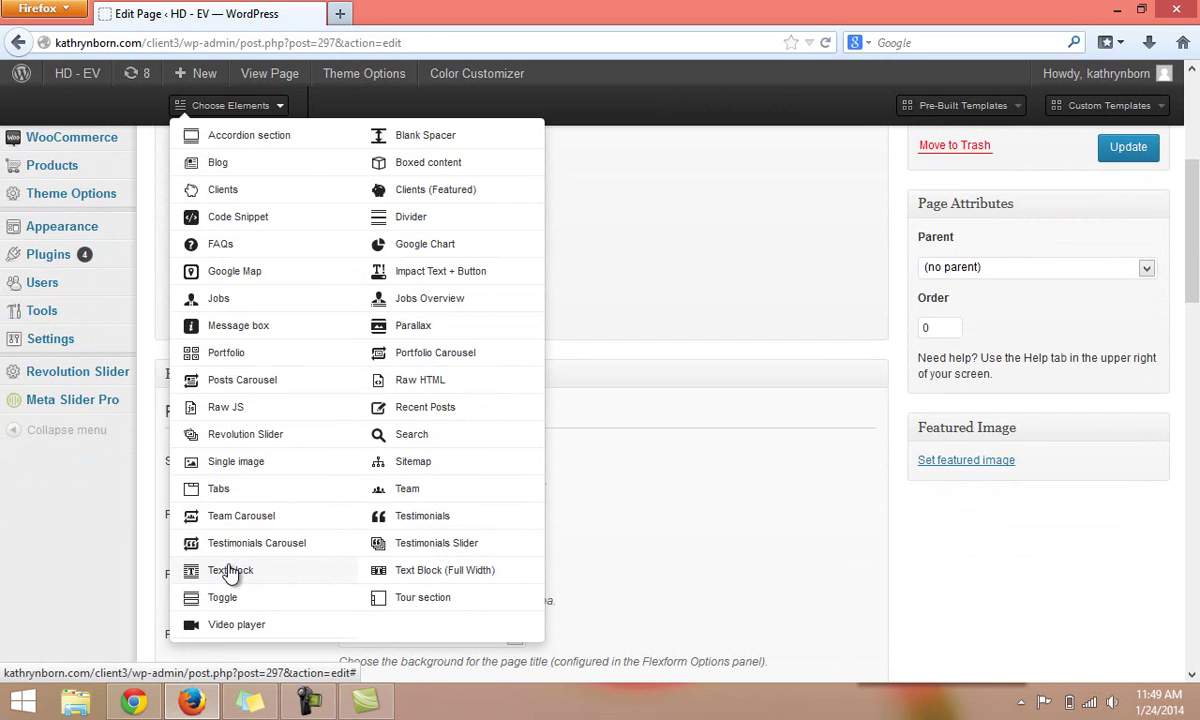
- Open Notepad and paste the copied Events page HTML into an empty document as a backup
click(22, 704)
text(notepad)
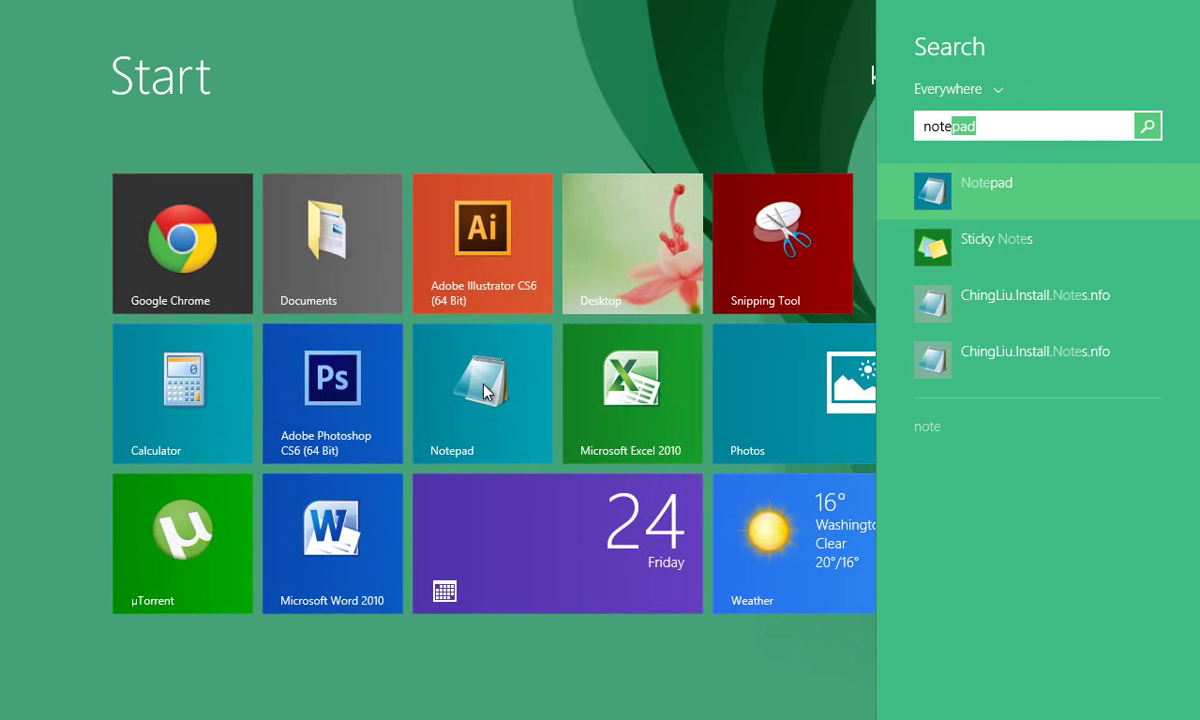
click(545, 413)
click(545, 413)
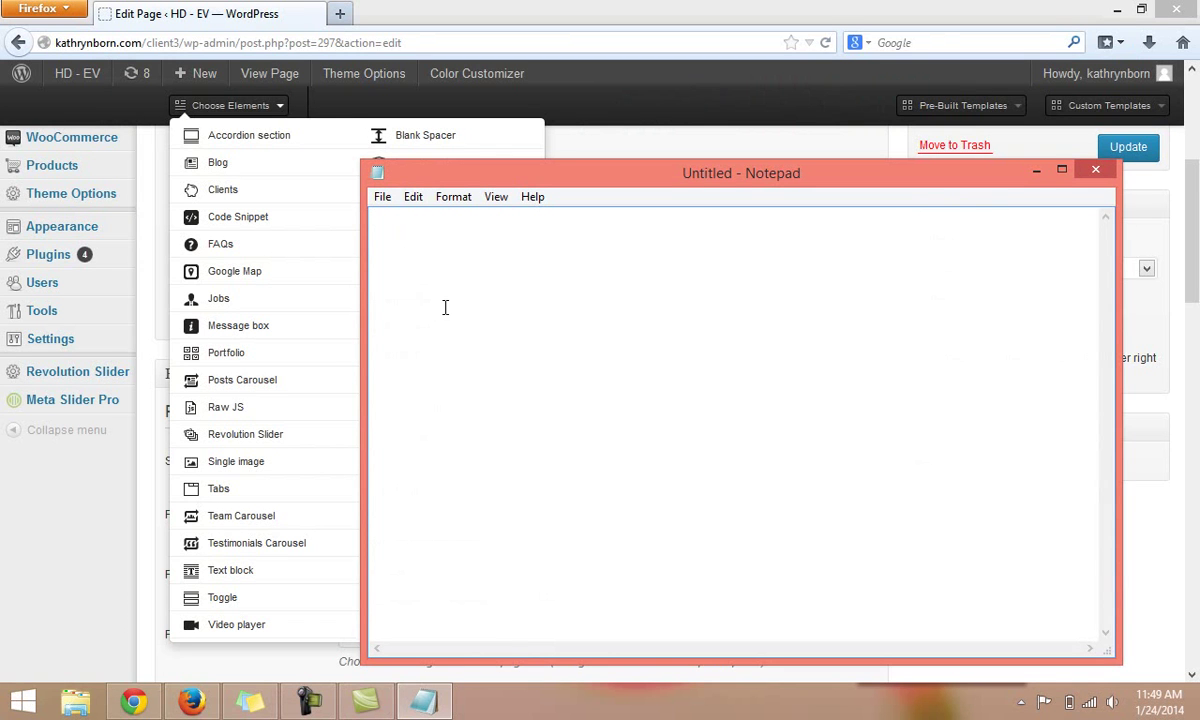
key(ctrl+v)
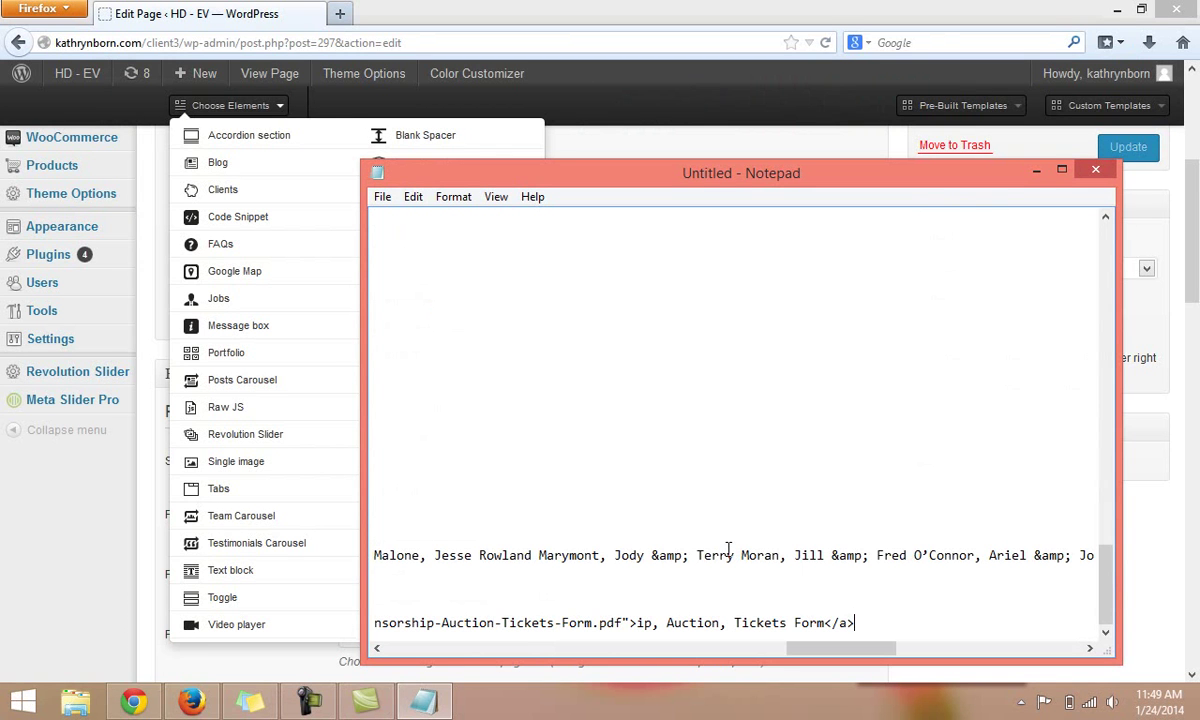
drag(812, 660, 270, 643)
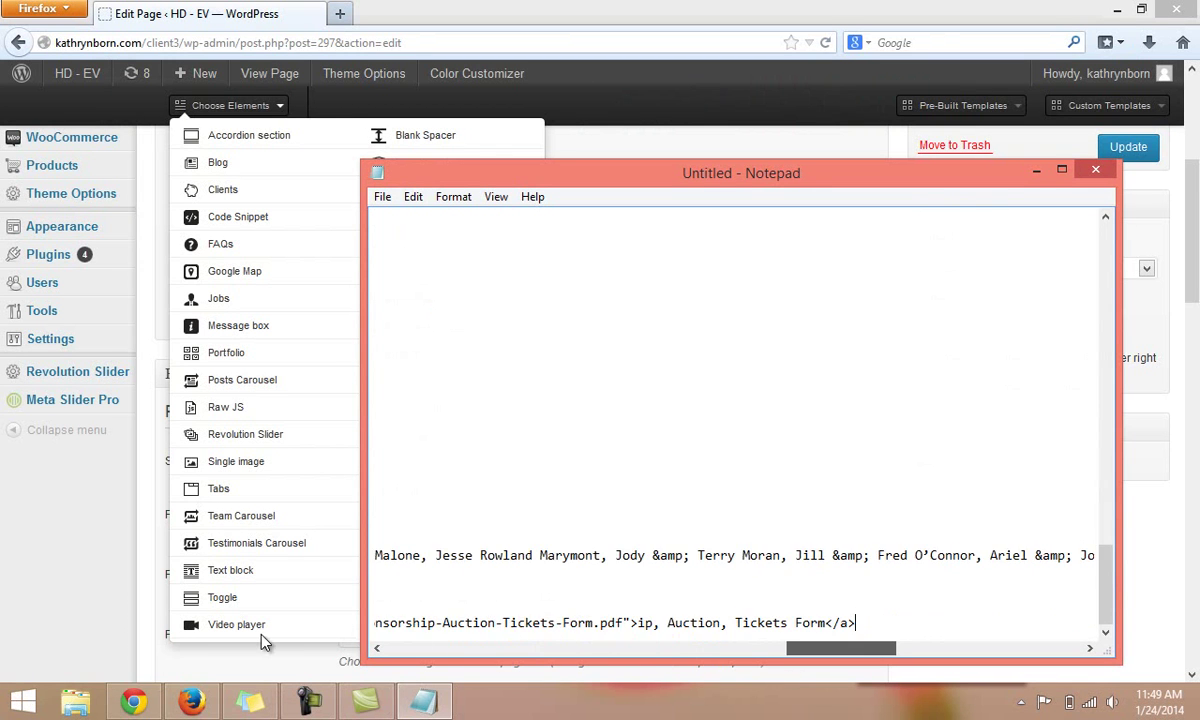
drag(803, 646, 348, 669)
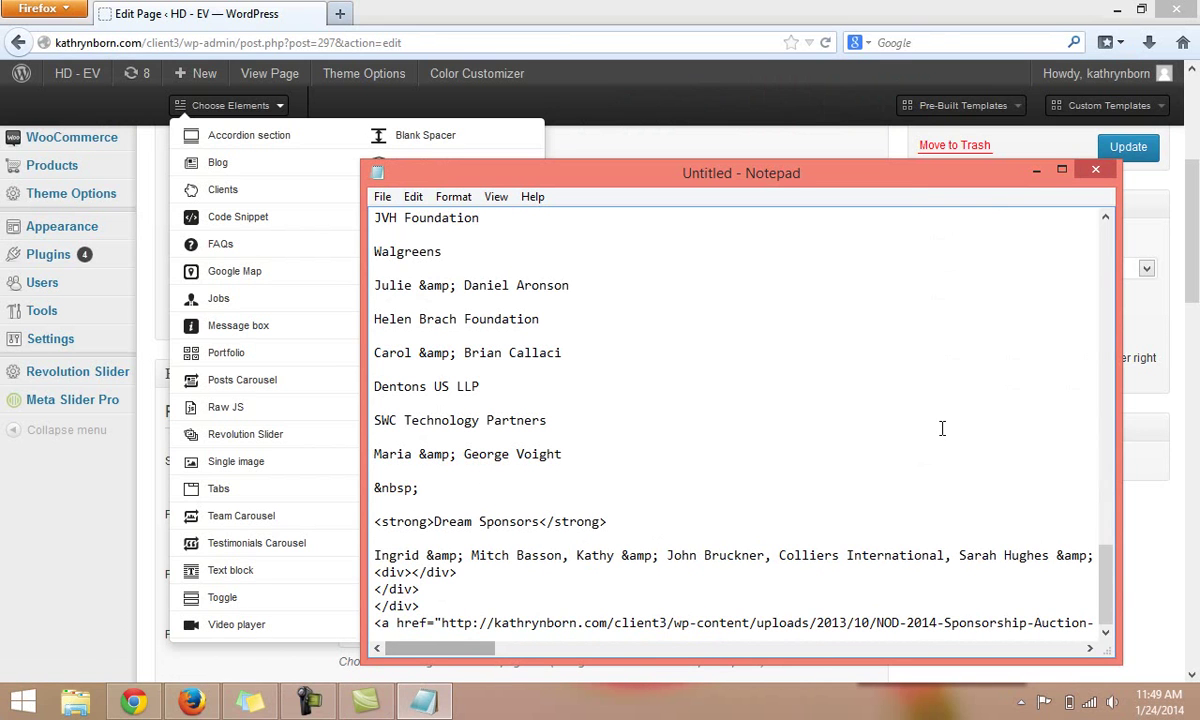
- Return to the Events page in Firefox and add a Text block element to the Swift Page Builder layout
click(476, 136)
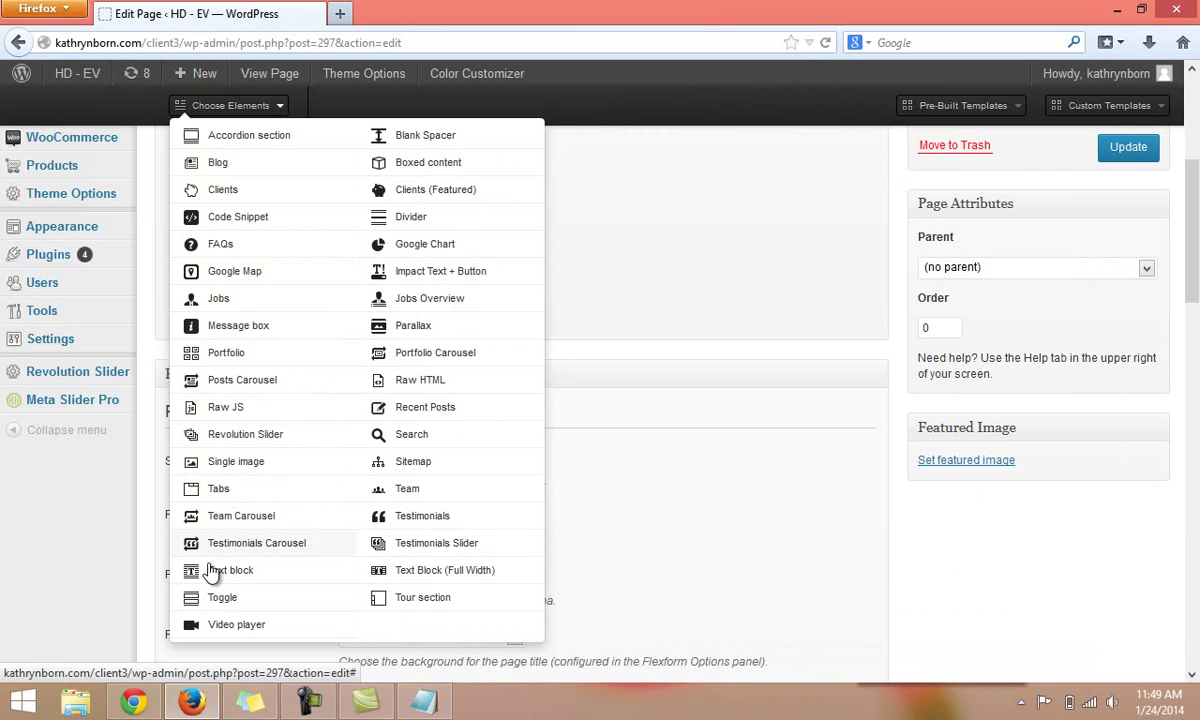
drag(203, 575, 690, 254)
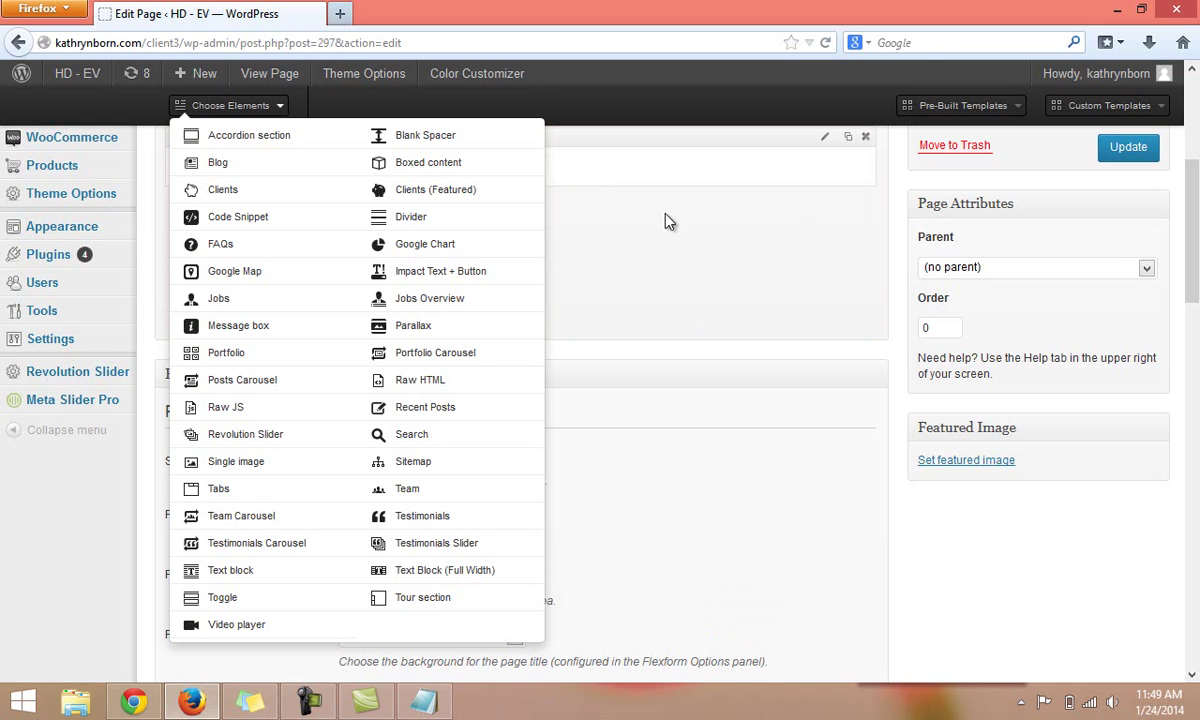
click(669, 221)
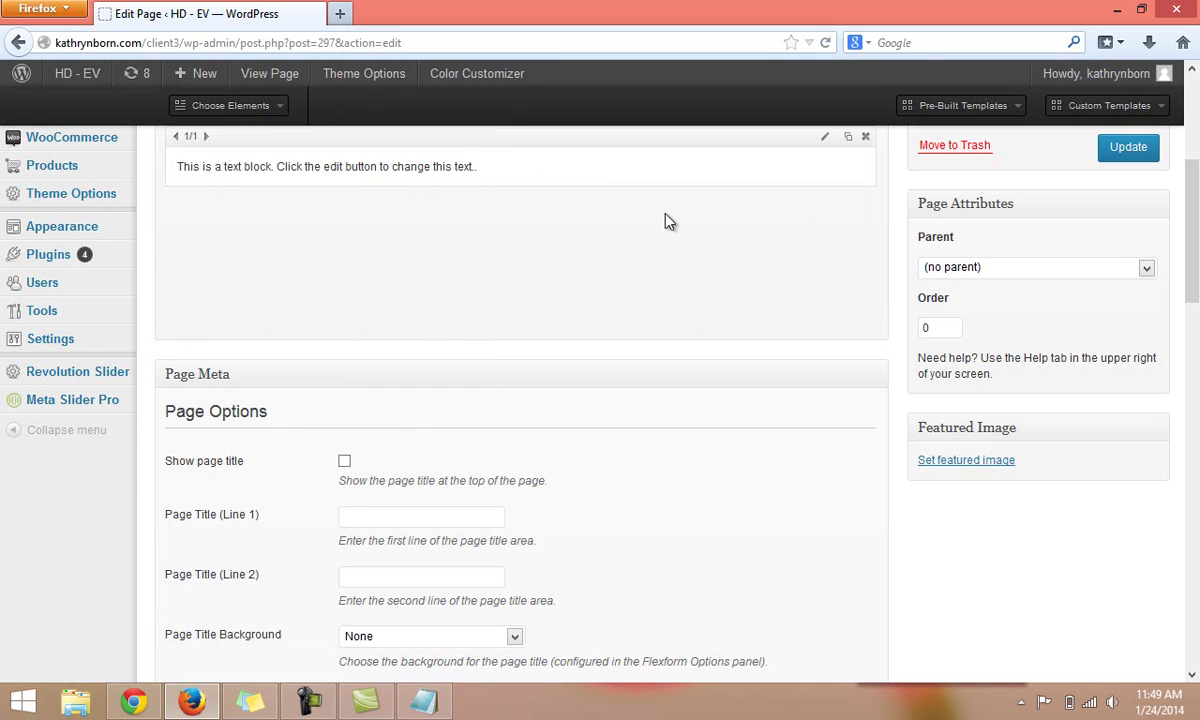
- Replace the new text block's placeholder text with the copied Events page HTML, using the block editor's text mode
click(827, 141)
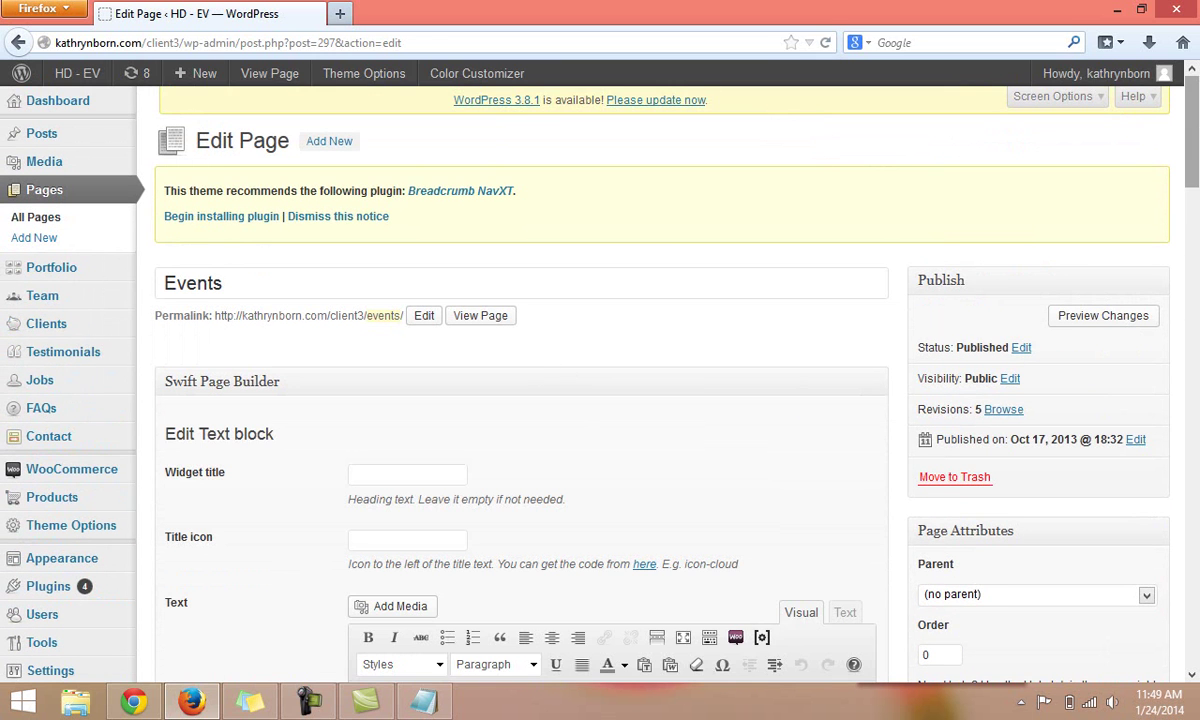
scroll(1195, 123, down, 8)
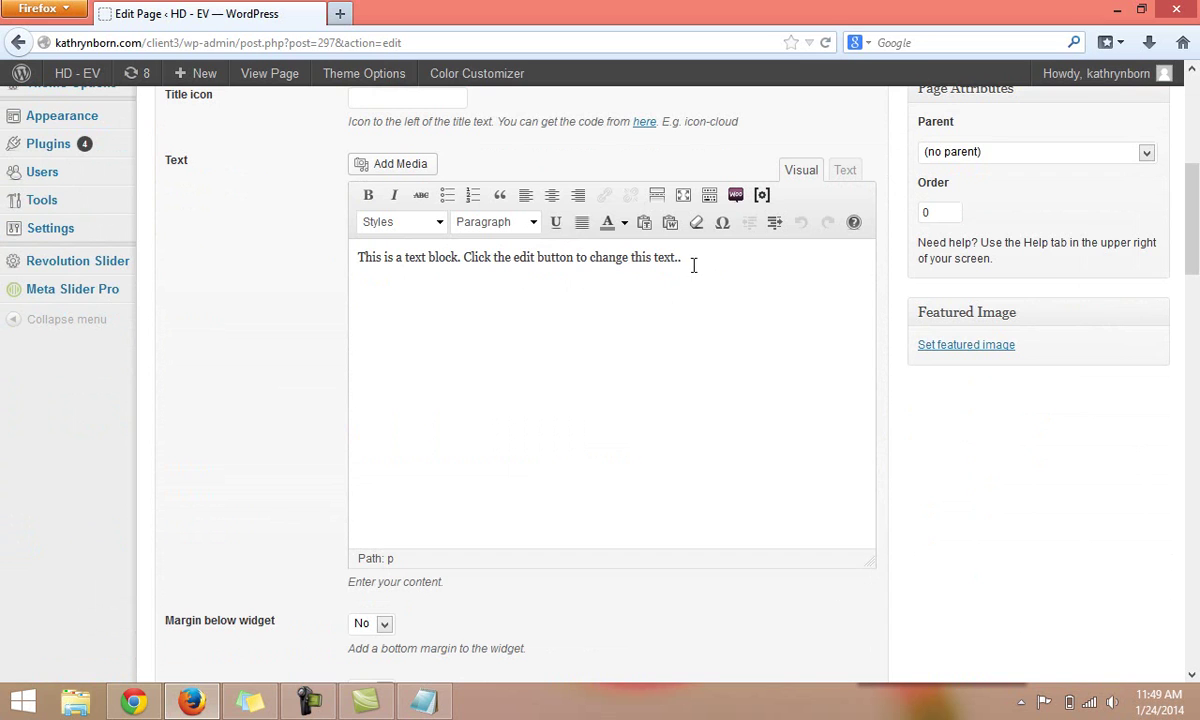
drag(696, 260, 367, 289)
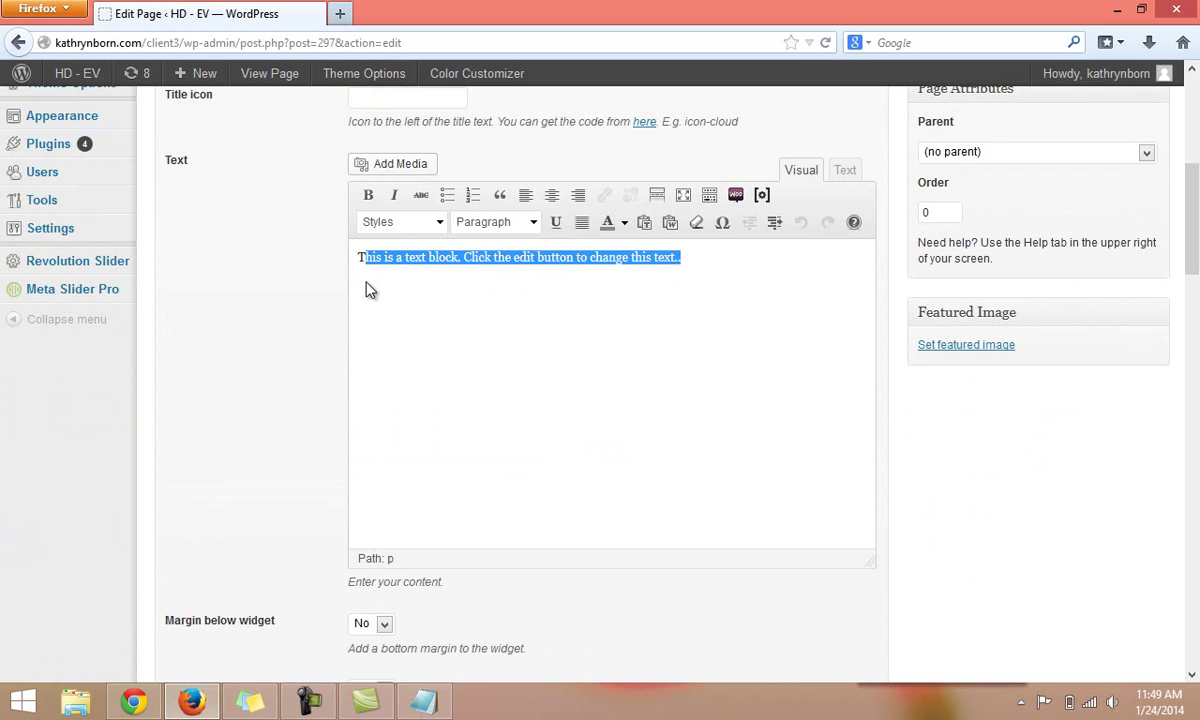
click(616, 375)
click(845, 172)
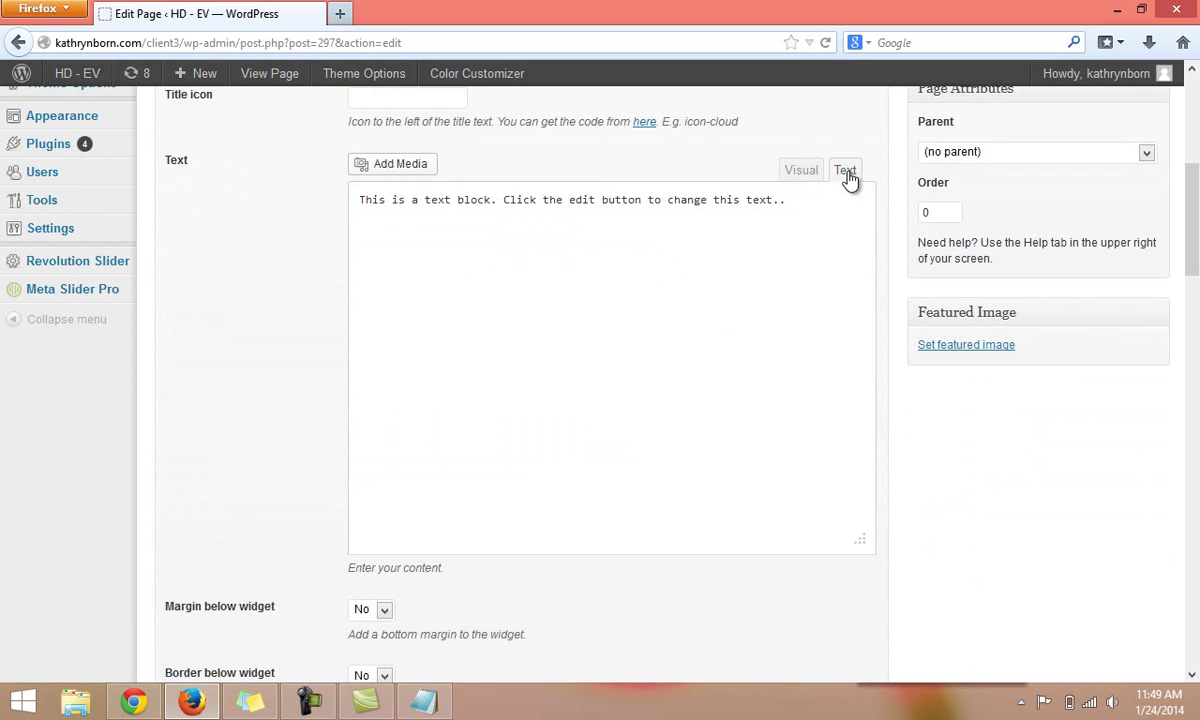
drag(790, 200, 293, 210)
key(BackSpace)
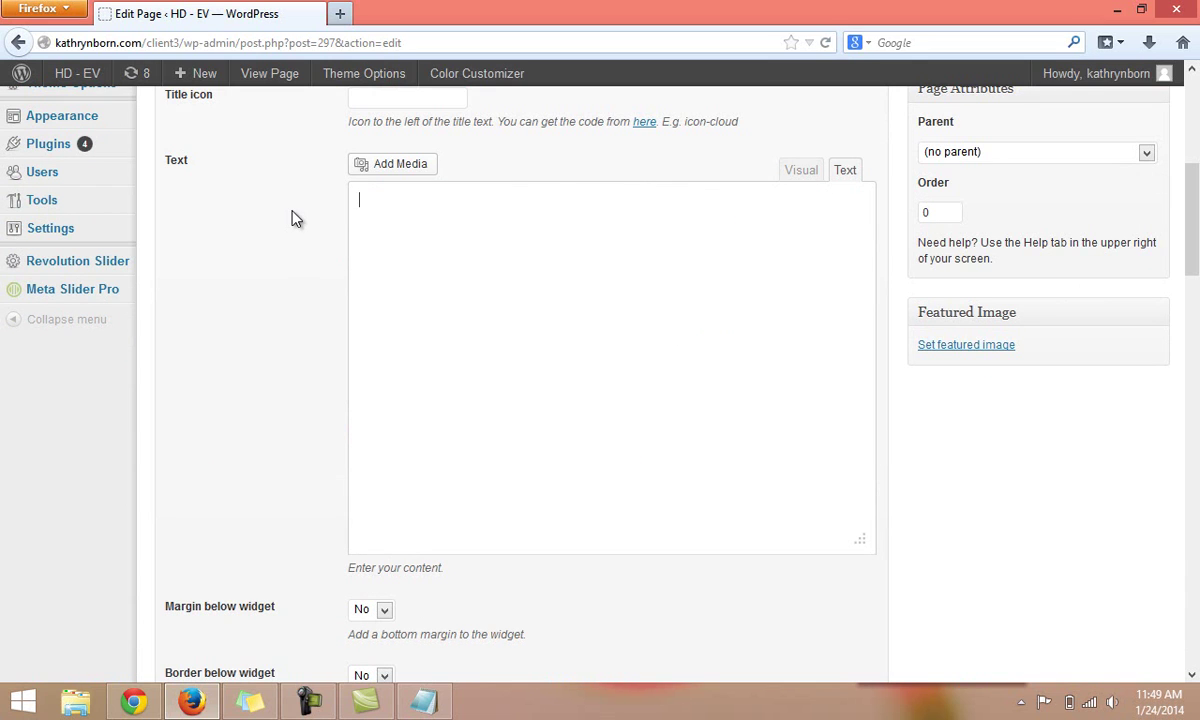
key(ctrl+v)
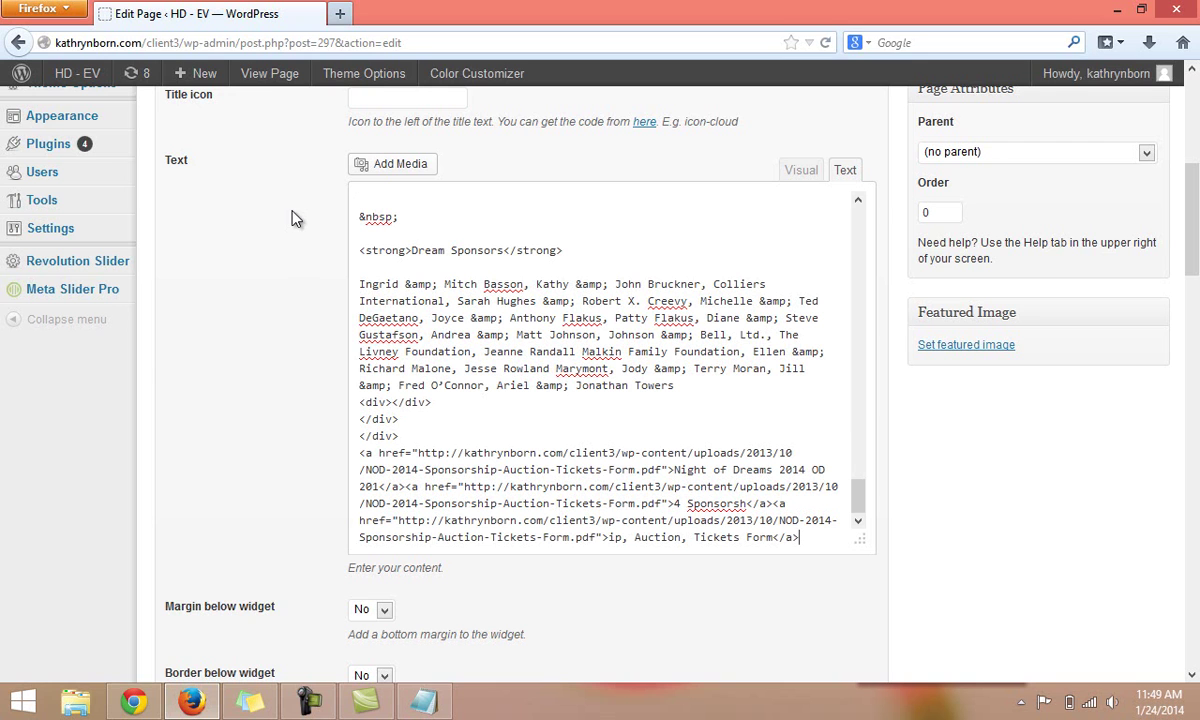
- Show the text block's content in visual mode, save the block and review it in the page builder
click(800, 170)
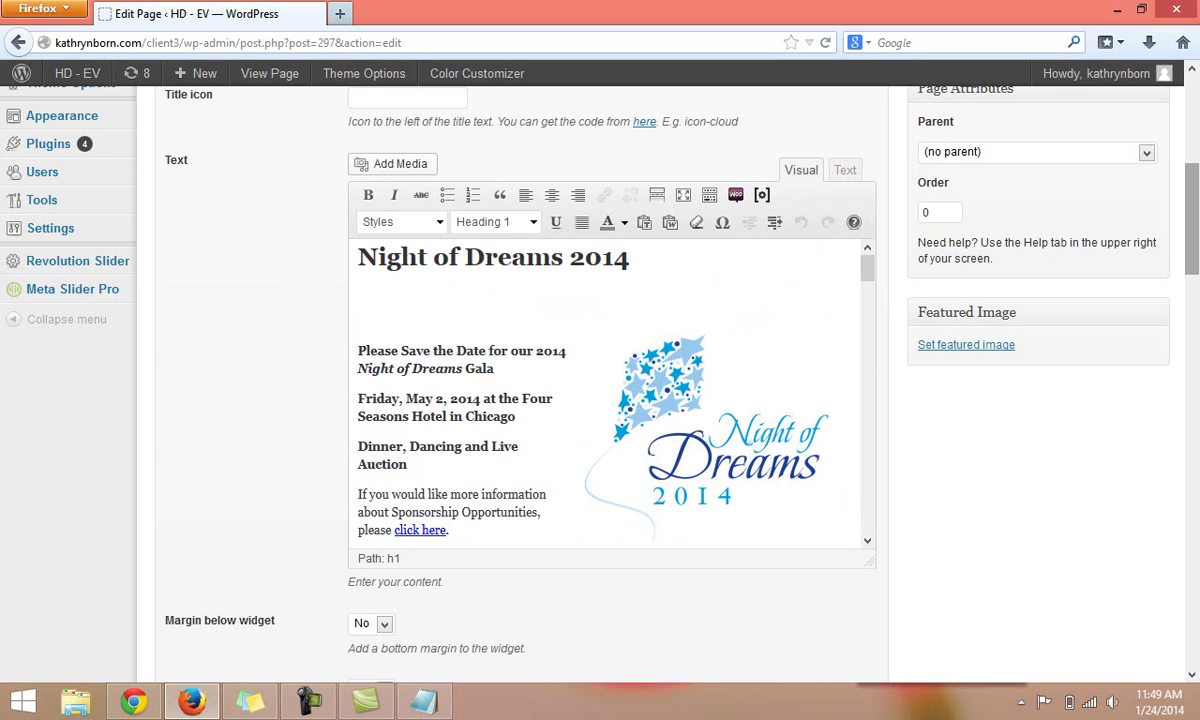
drag(1197, 178, 1190, 110)
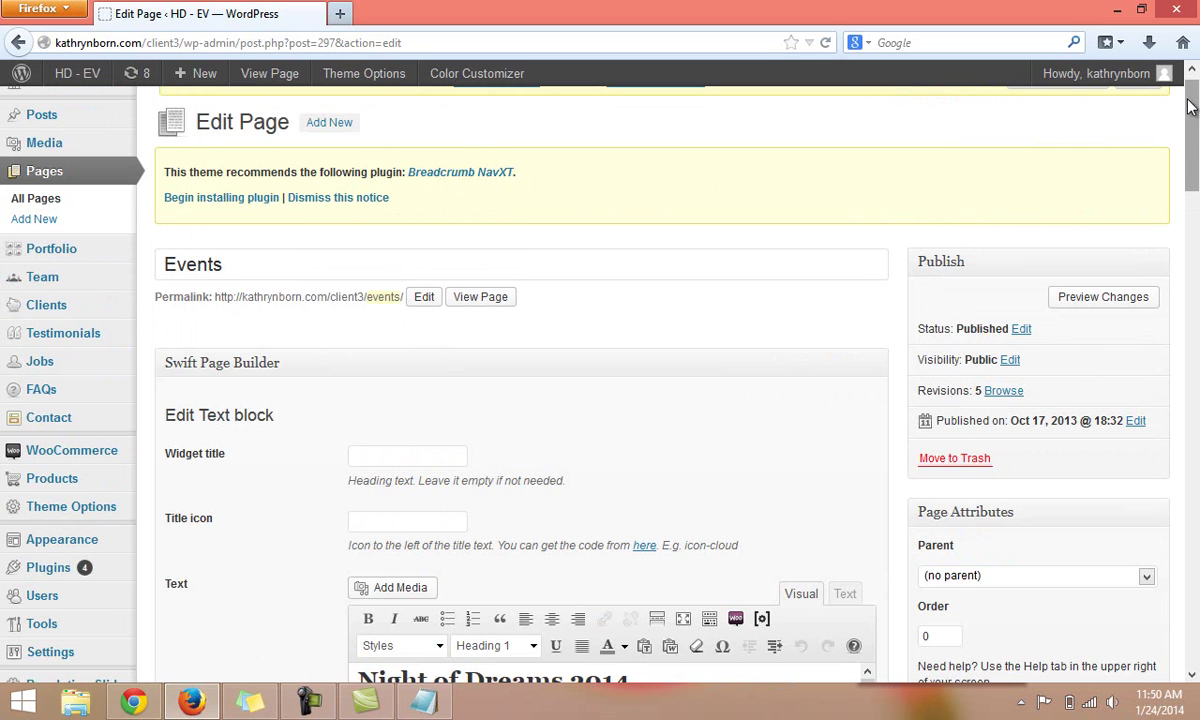
drag(1190, 117, 1197, 260)
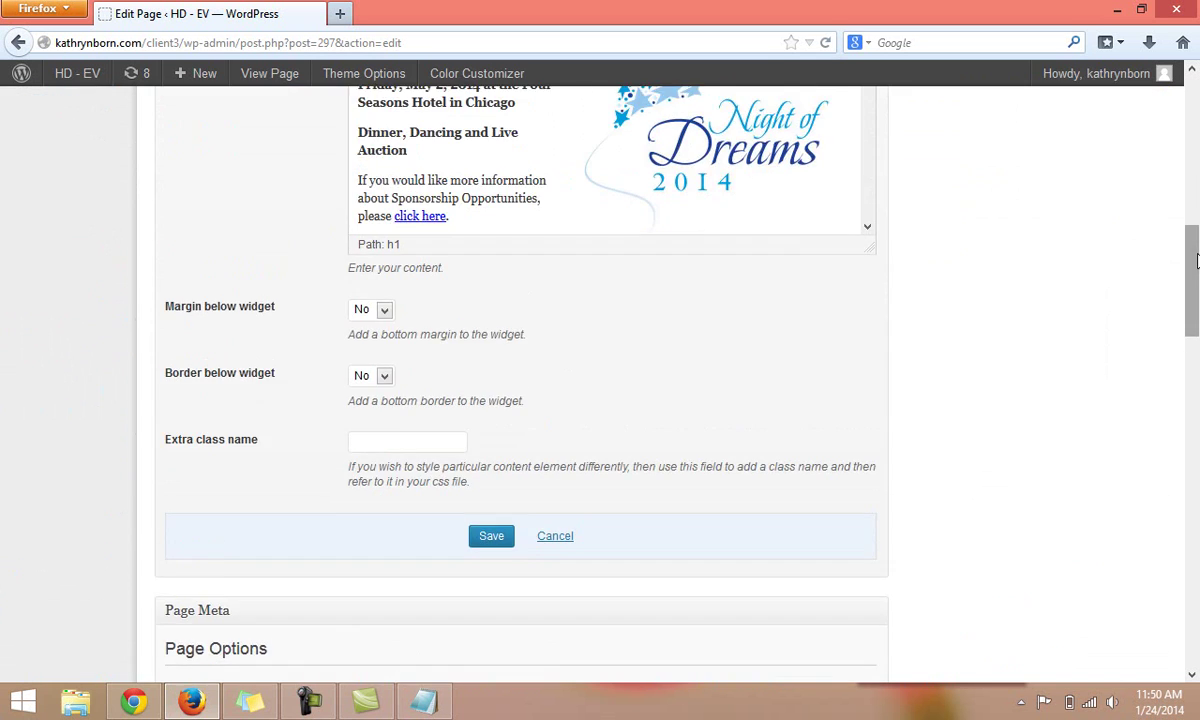
click(491, 536)
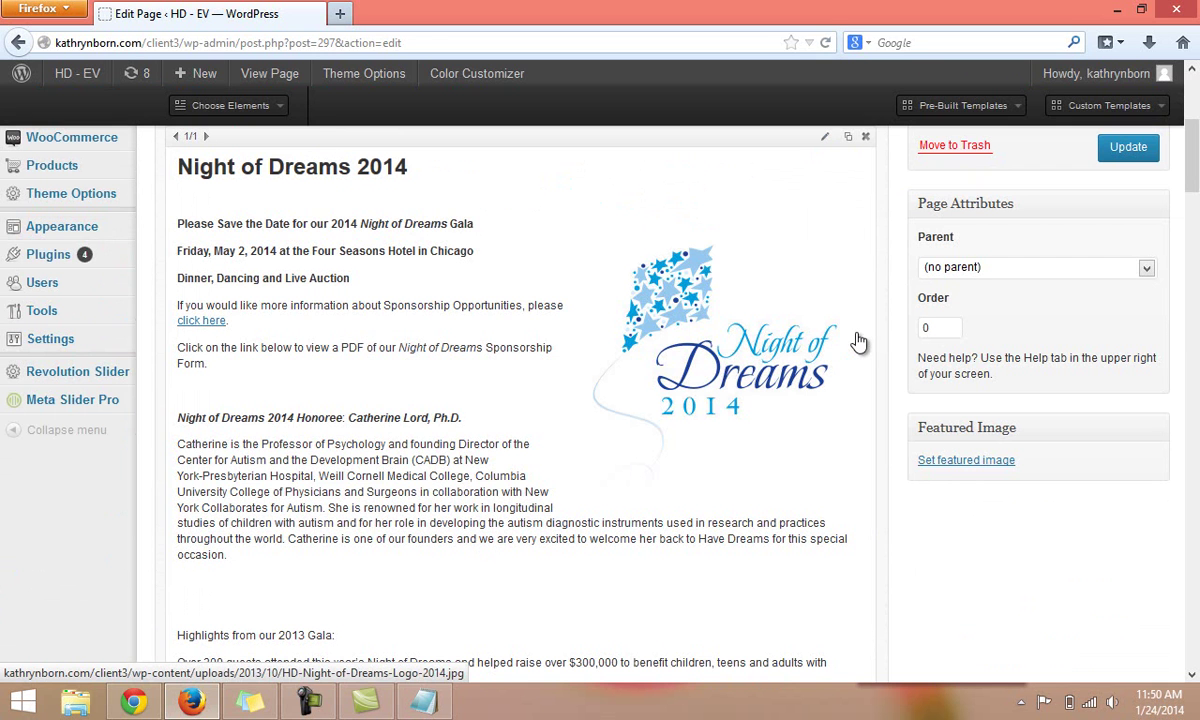
mouse_move(1195, 150)
mouse_down()
mouse_move(1196, 100)
mouse_move(1197, 146)
mouse_up()
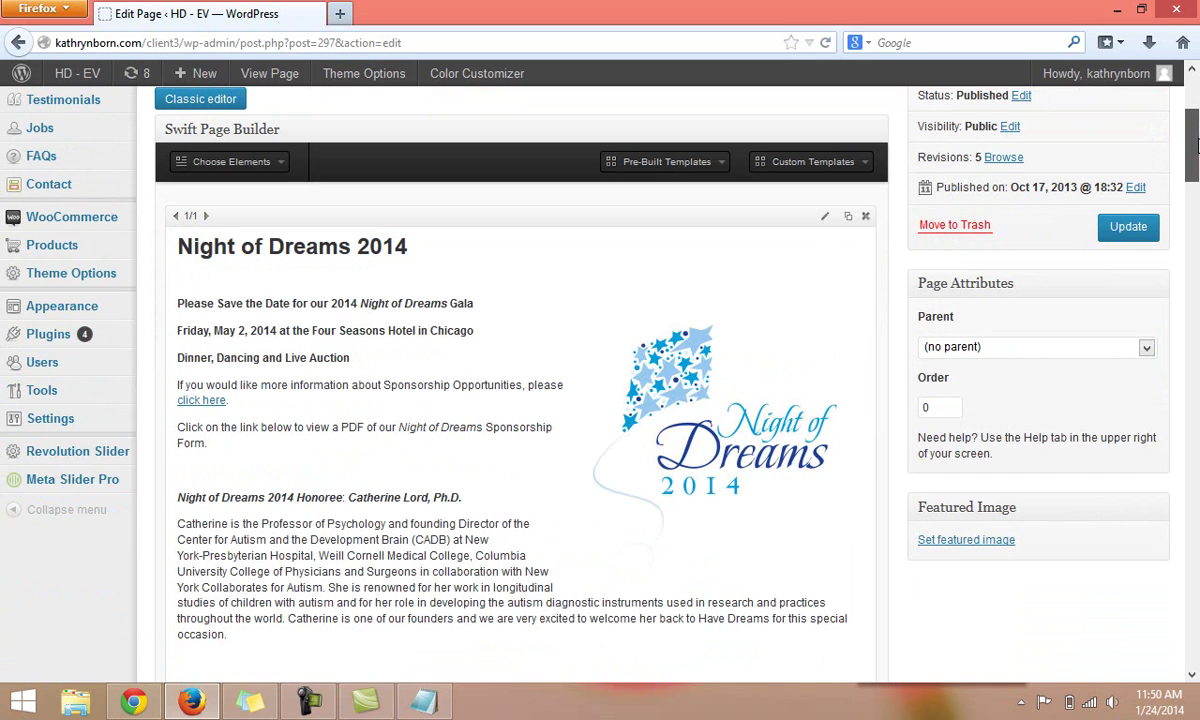
- Open the live Events page in a new tab and review how the Night of Dreams content displays
scroll(1197, 146, up, 1)
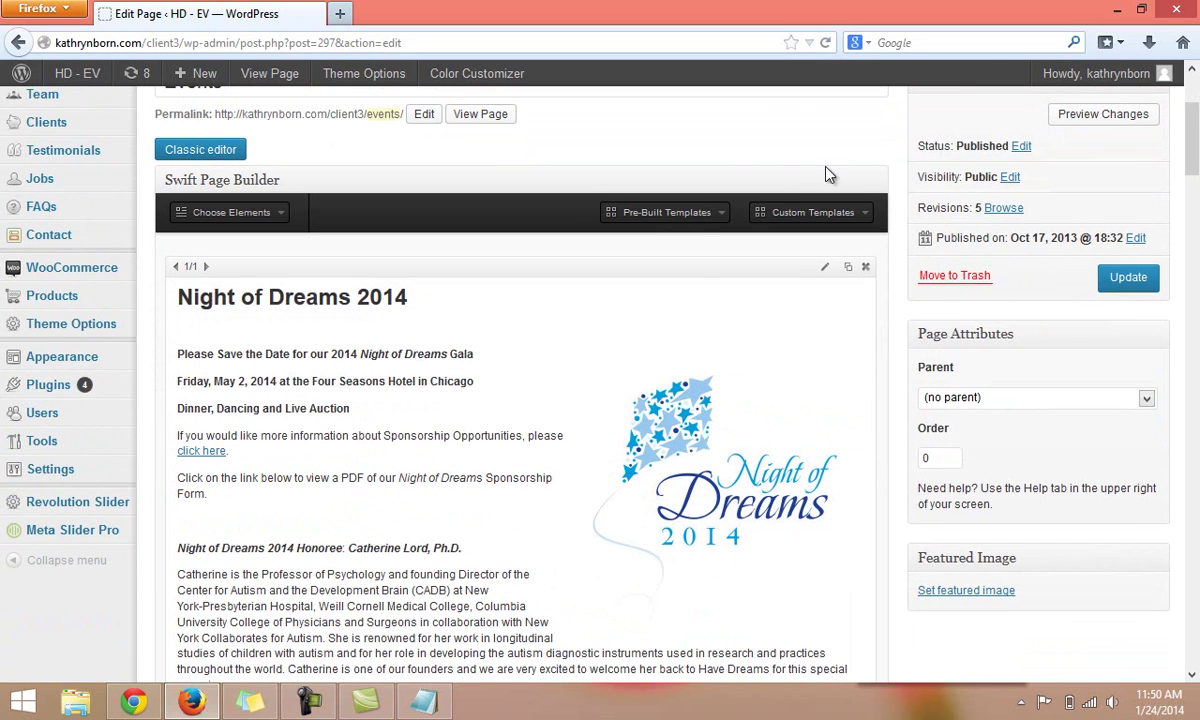
right_click(478, 121)
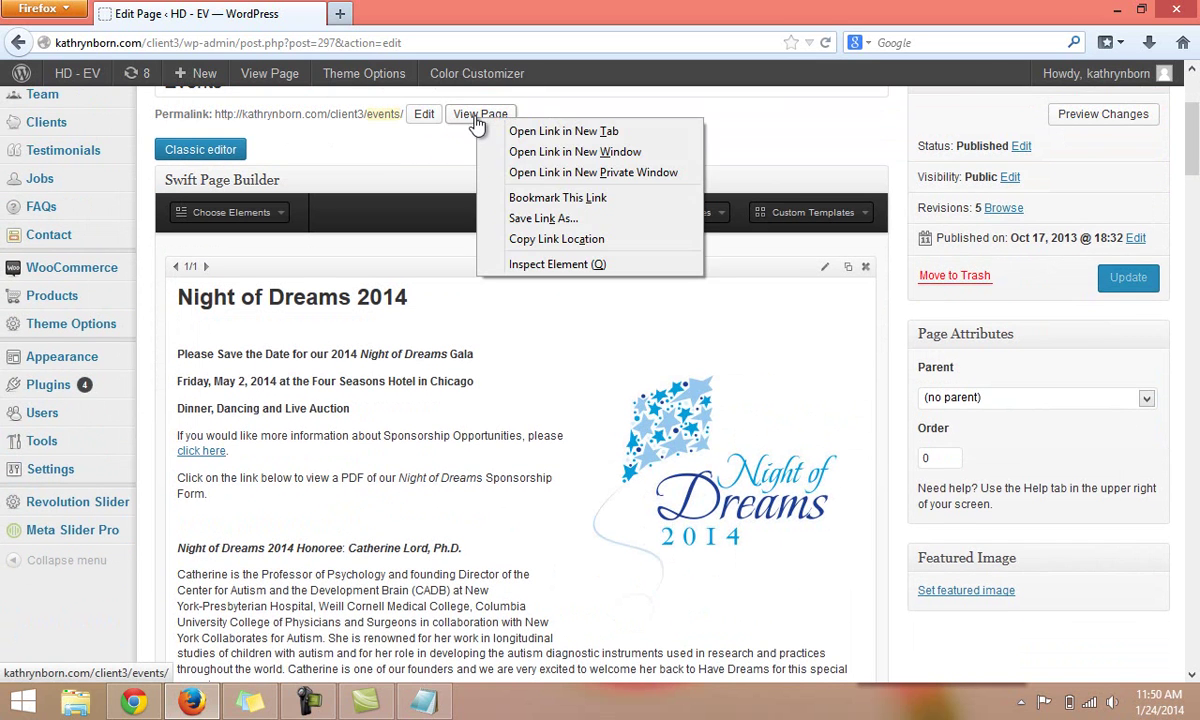
click(515, 134)
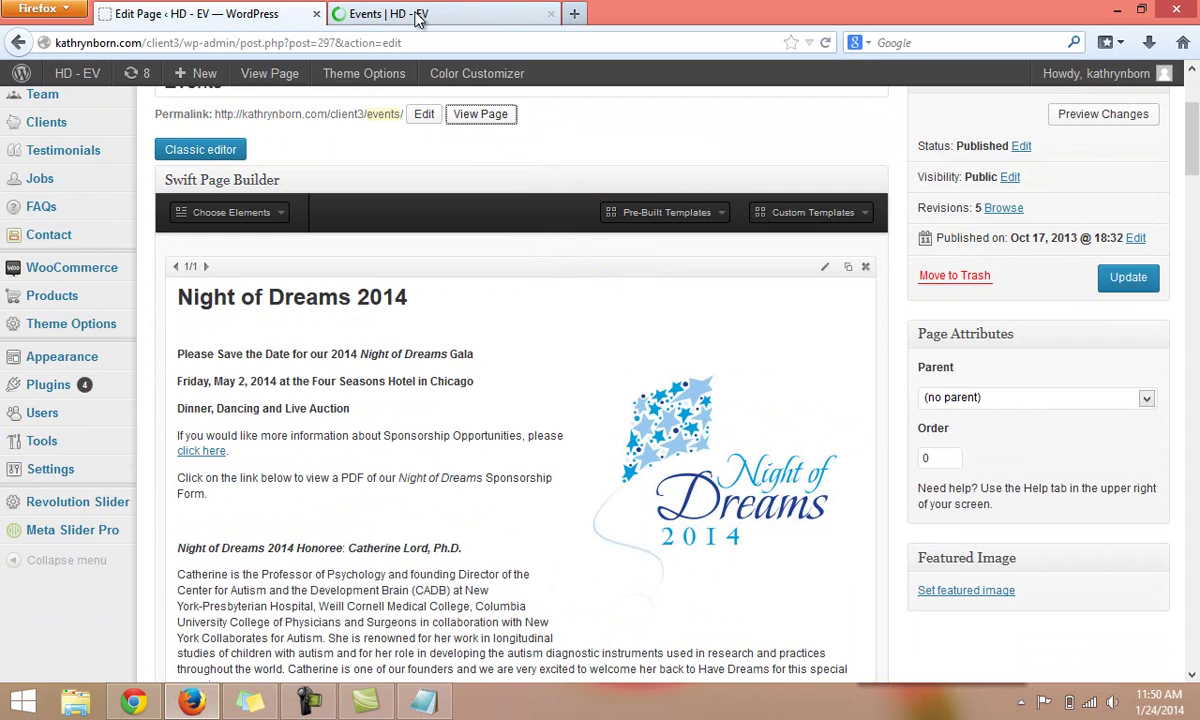
click(440, 13)
drag(1197, 145, 1197, 105)
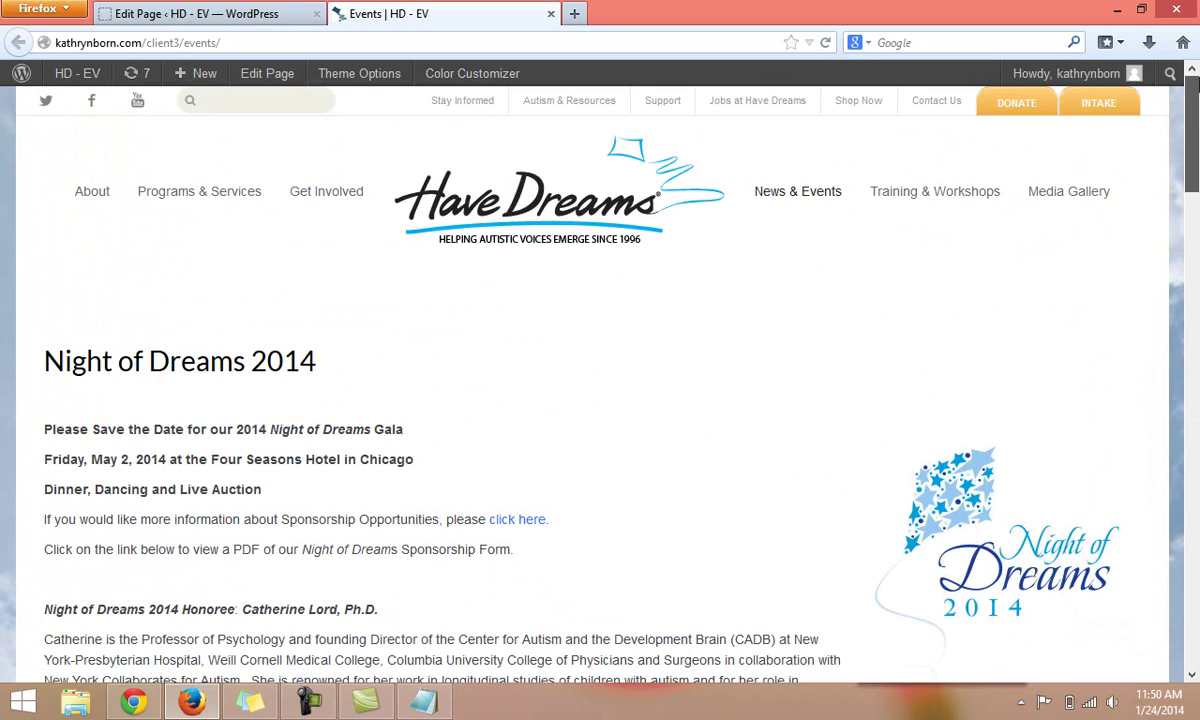
- Return to the page editor and narrow the Night of Dreams 2014 text block to half width (1/2)
click(227, 16)
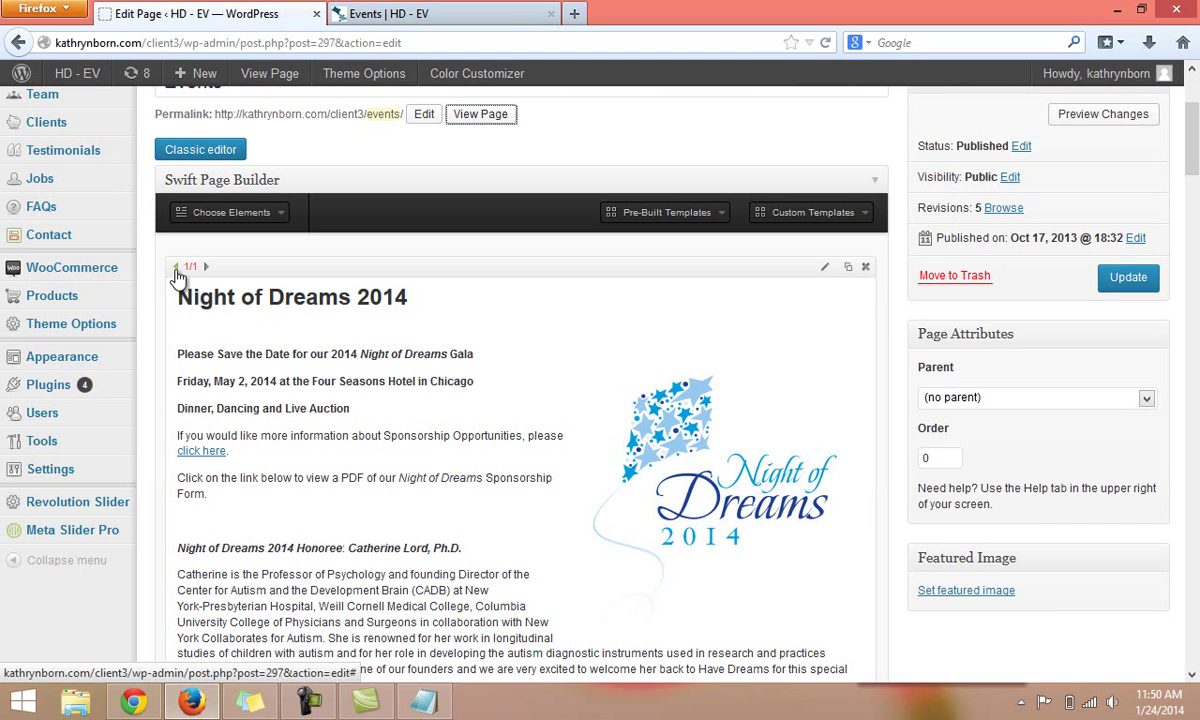
click(175, 274)
click(176, 268)
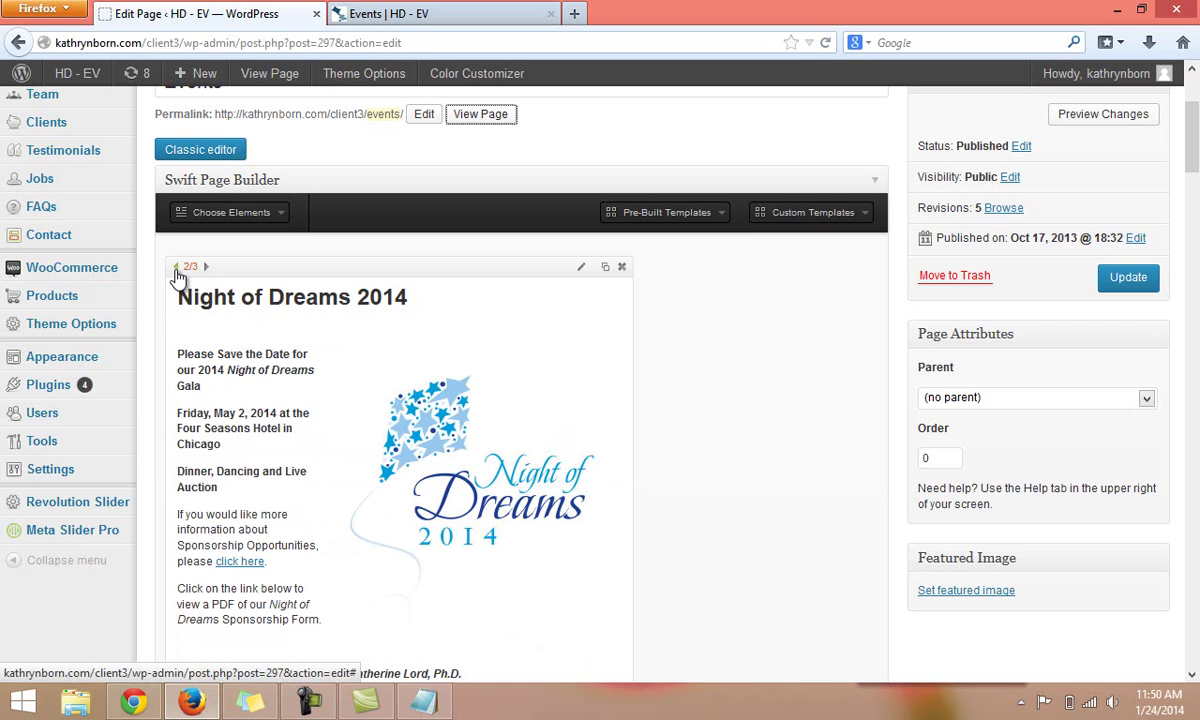
click(176, 268)
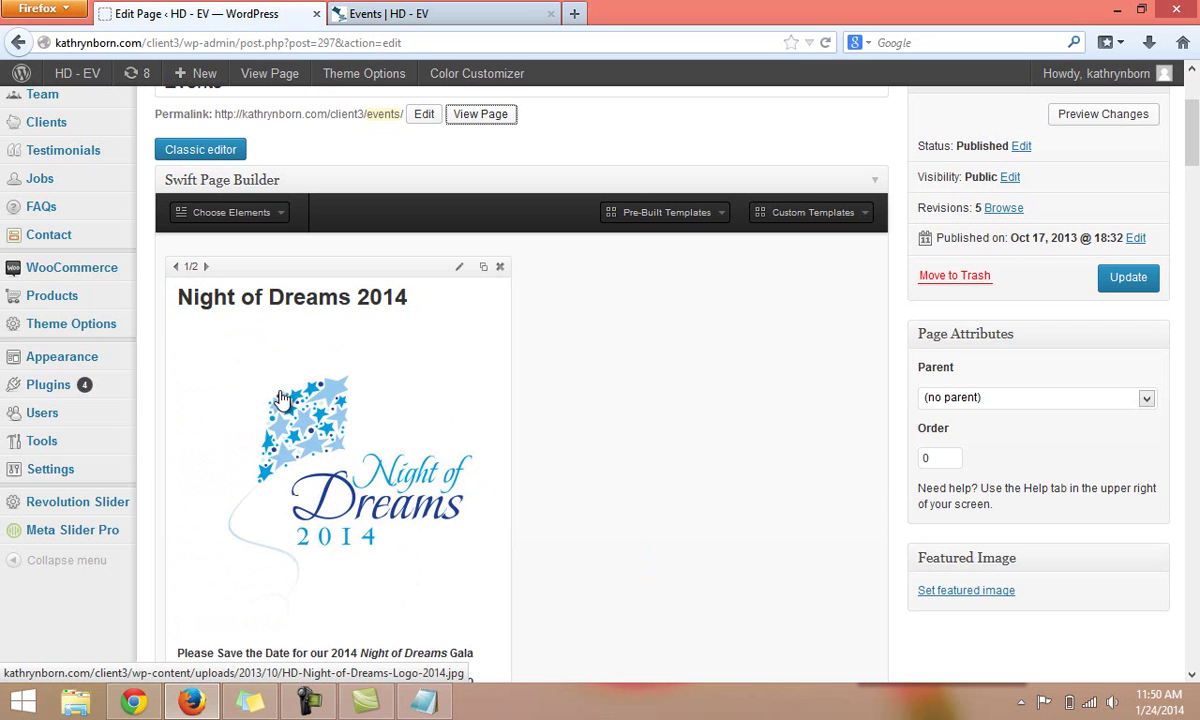
- Add a second Text block element and narrow it to half width (1/2) so it sits beside the Night of Dreams block
click(213, 214)
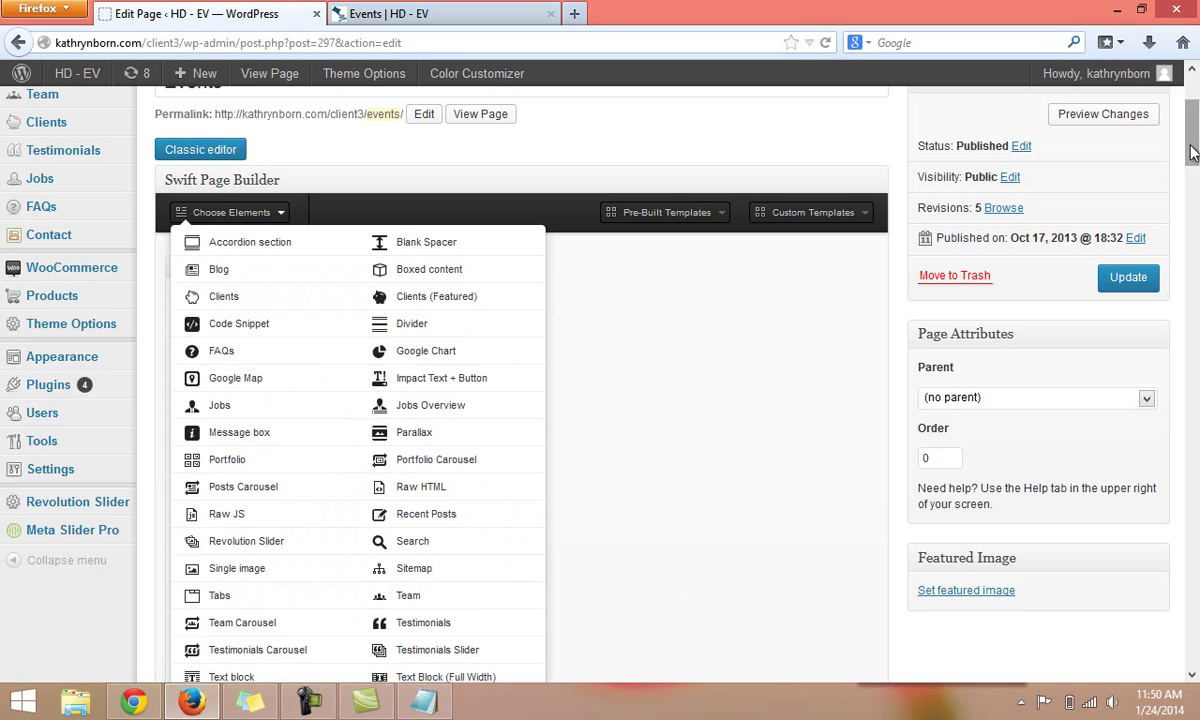
drag(1190, 150, 1192, 174)
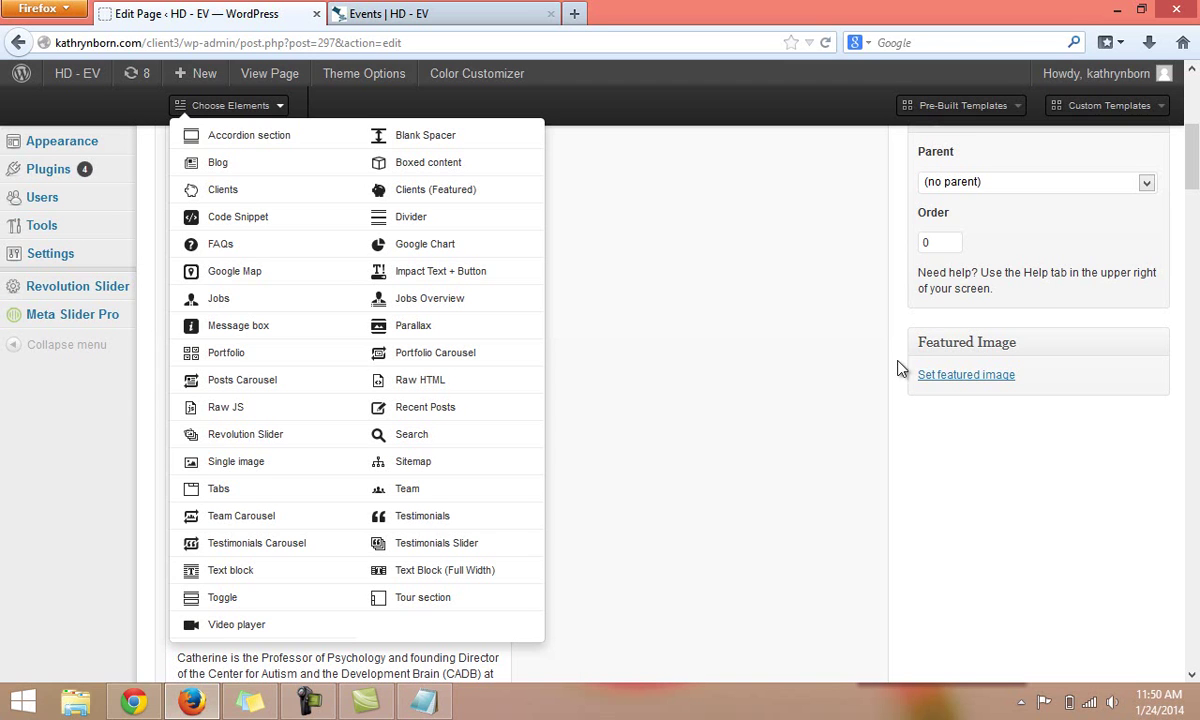
drag(1191, 172, 1196, 474)
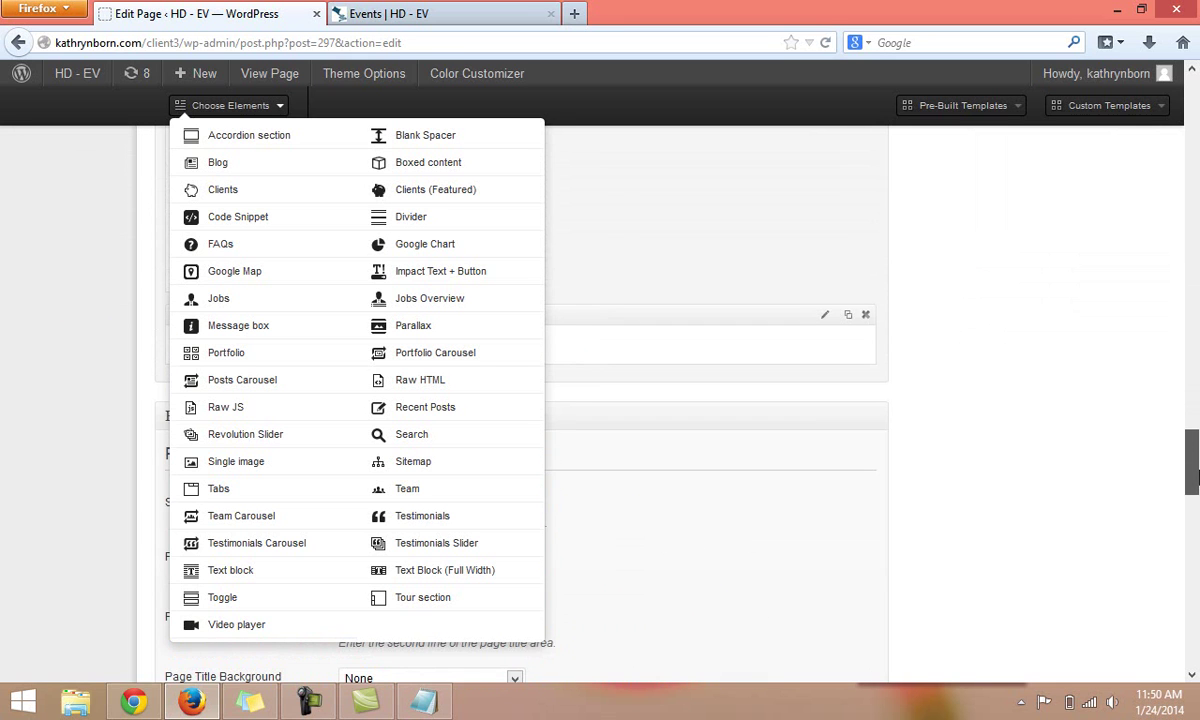
click(787, 370)
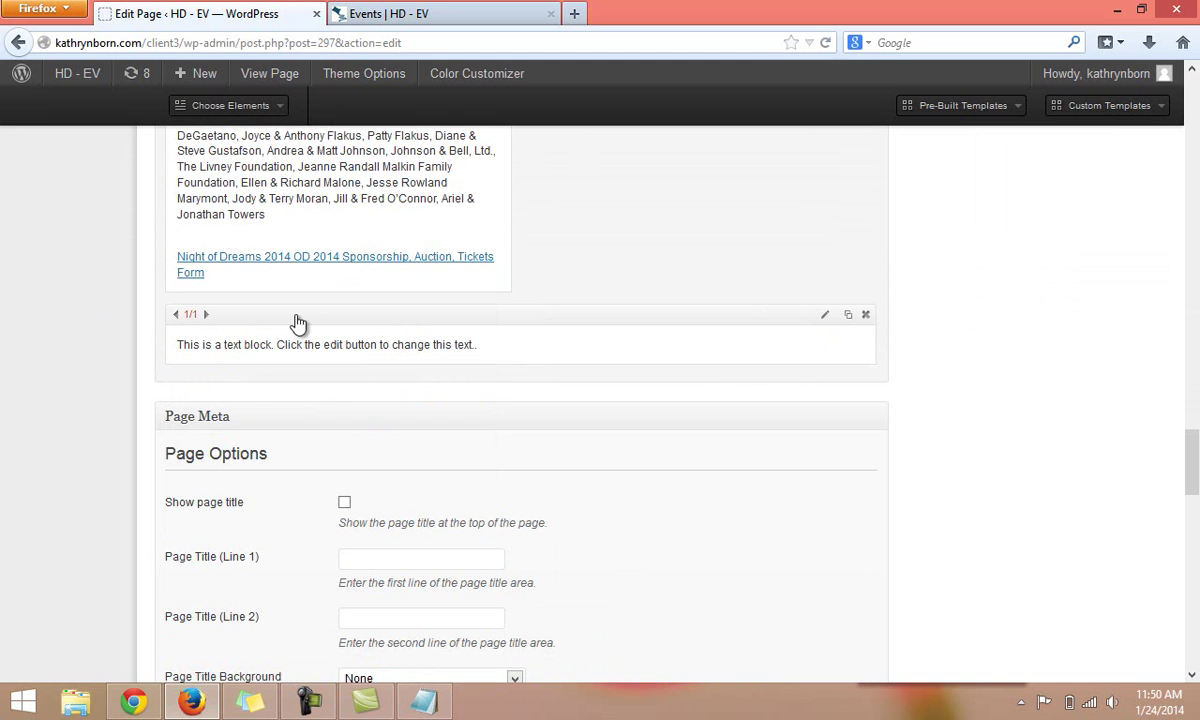
click(177, 315)
click(177, 315)
key(ctrl+z)
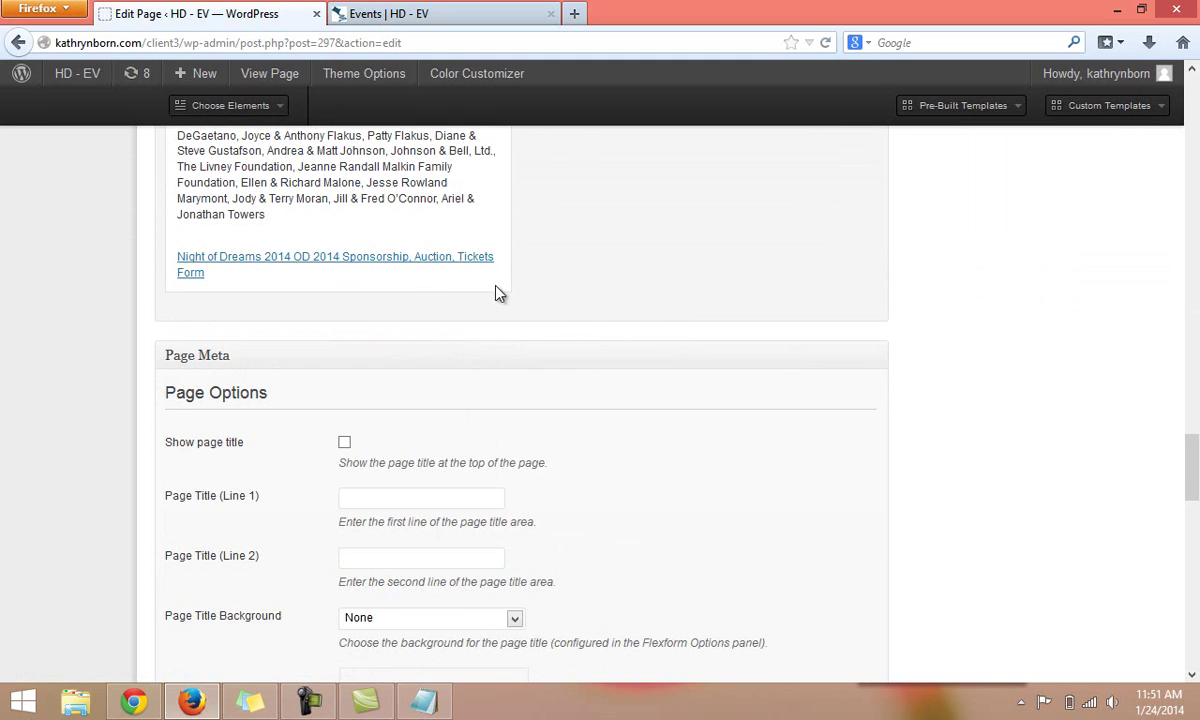
drag(1185, 470, 1155, 125)
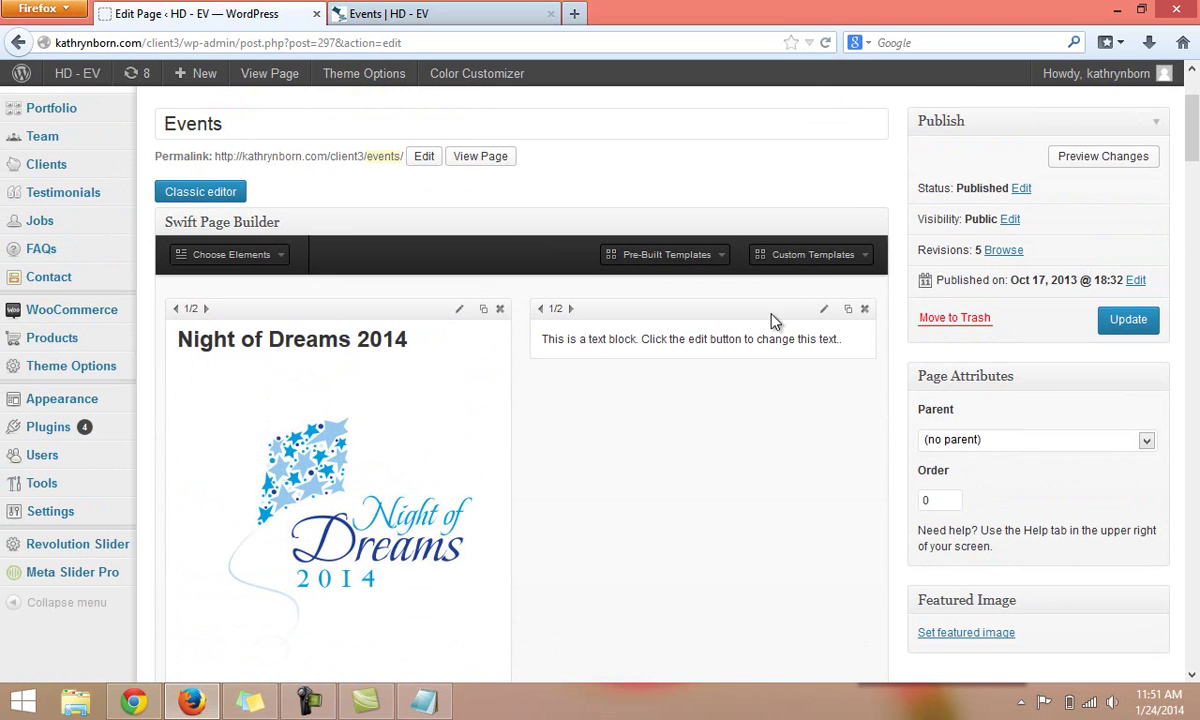
- Delete the placeholder sentence from the new half-width text block and save the empty block
click(823, 312)
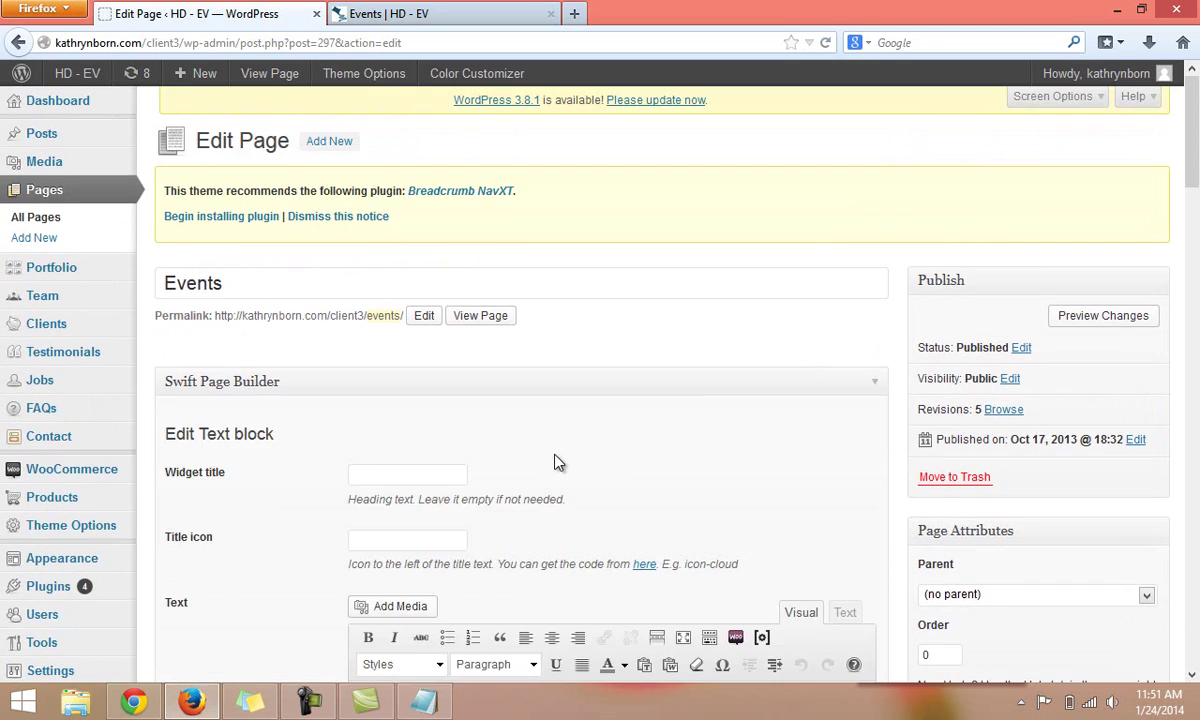
scroll(671, 372, down, 5)
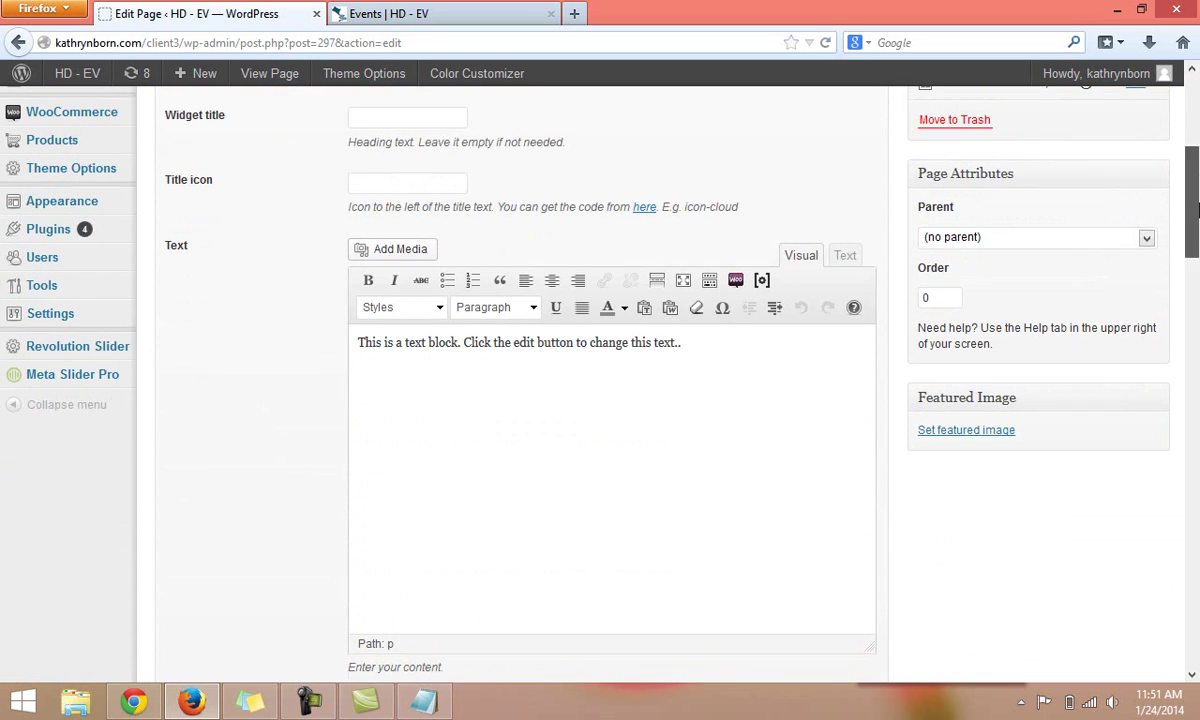
drag(693, 345, 343, 348)
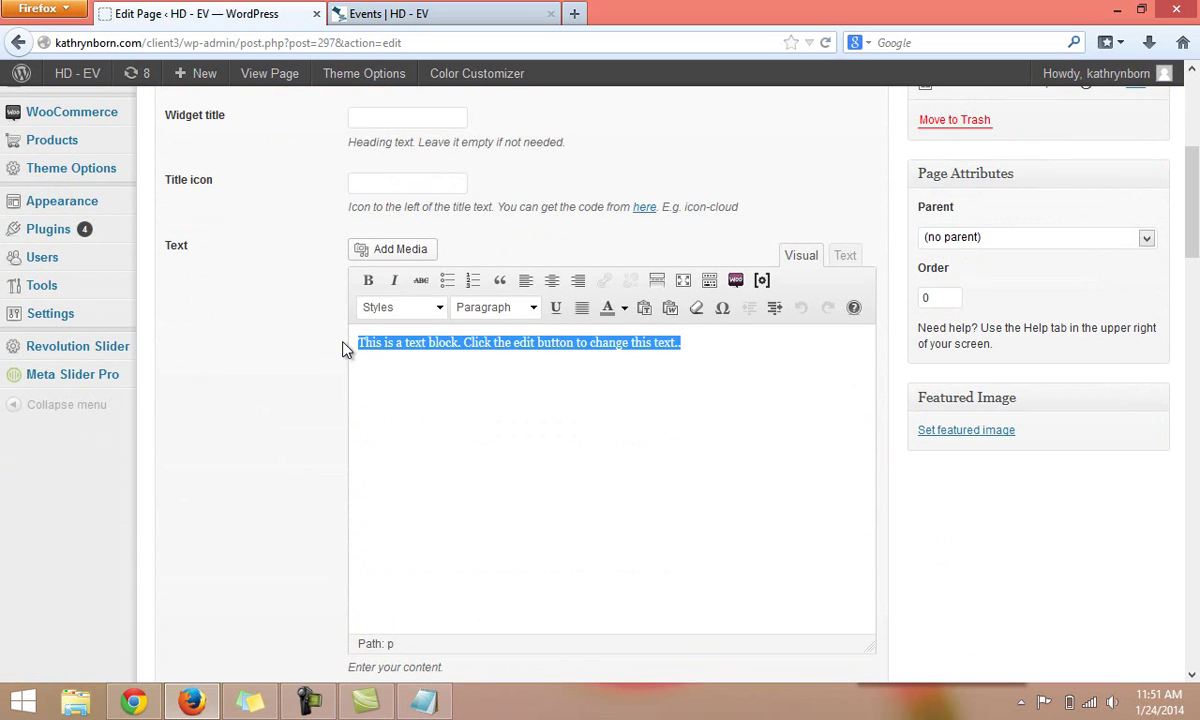
key(BackSpace)
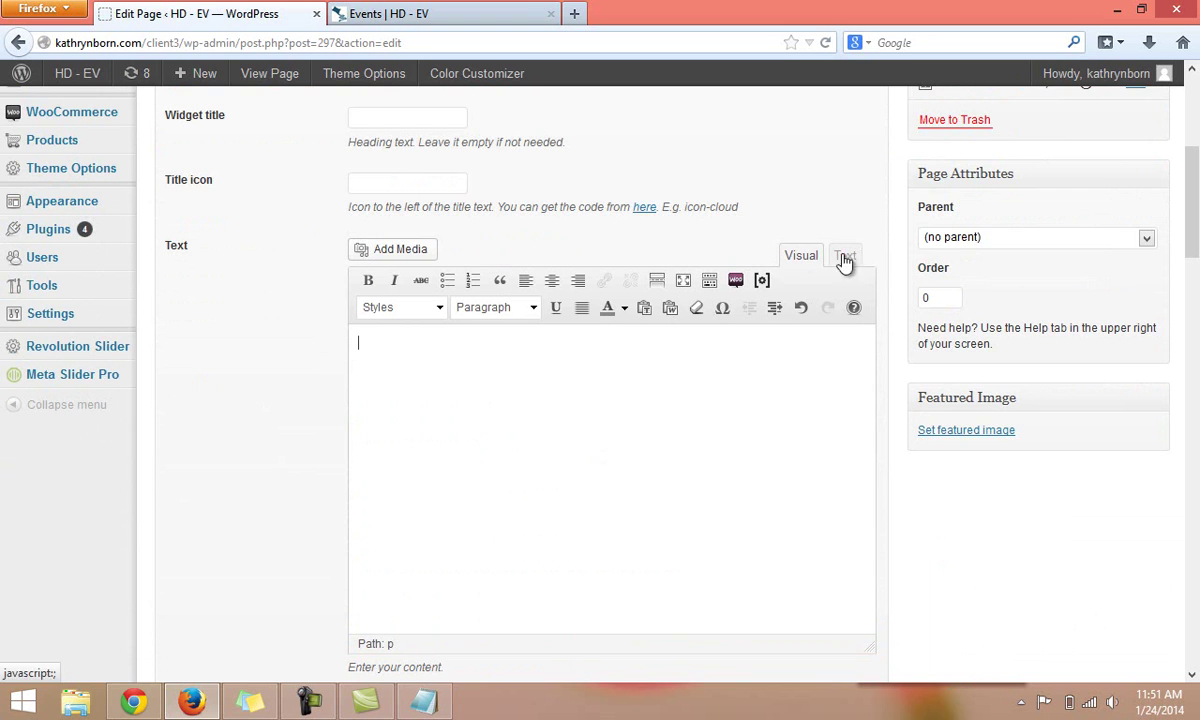
drag(1193, 230, 1195, 332)
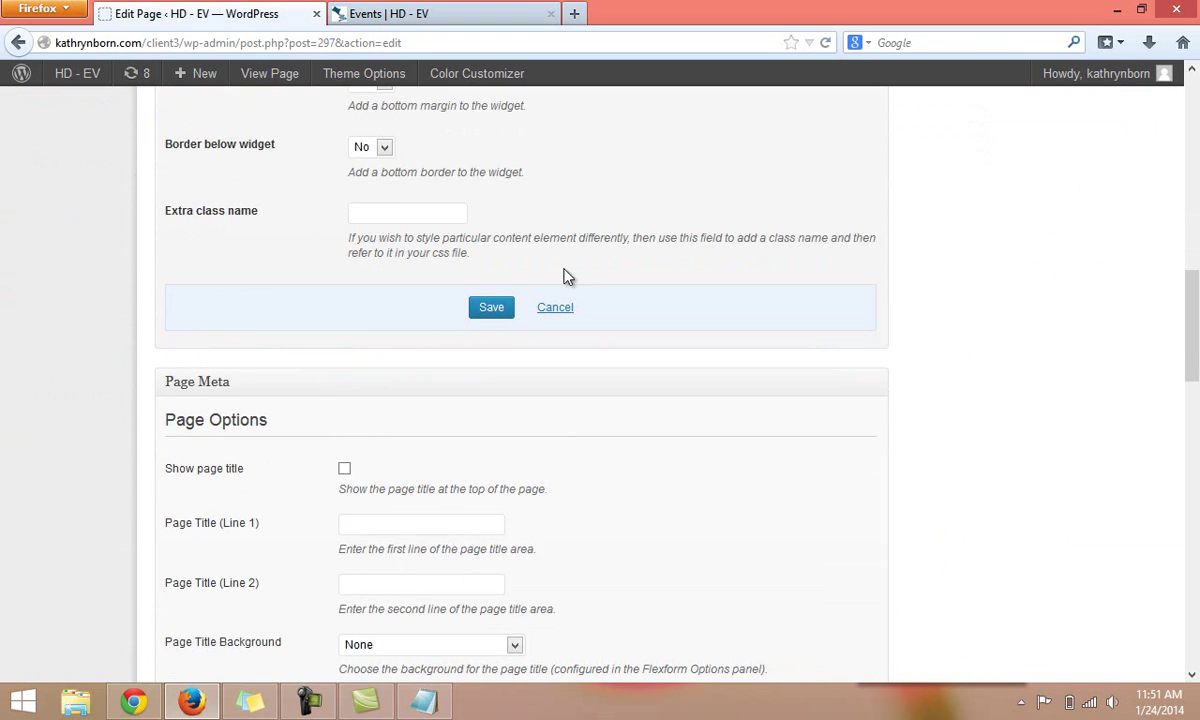
click(485, 311)
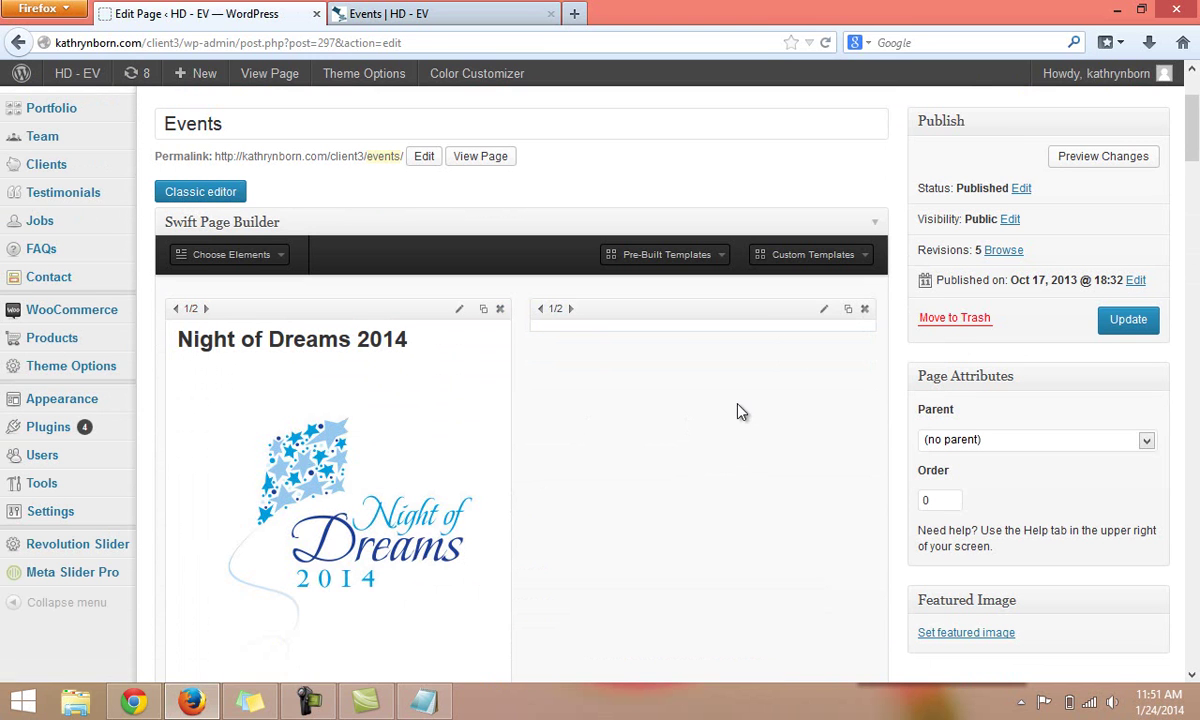
- Cut everything from "Highlights from our 2013 Gala:" through the closing form link out of the Night of Dreams 2014 block and save it
click(461, 312)
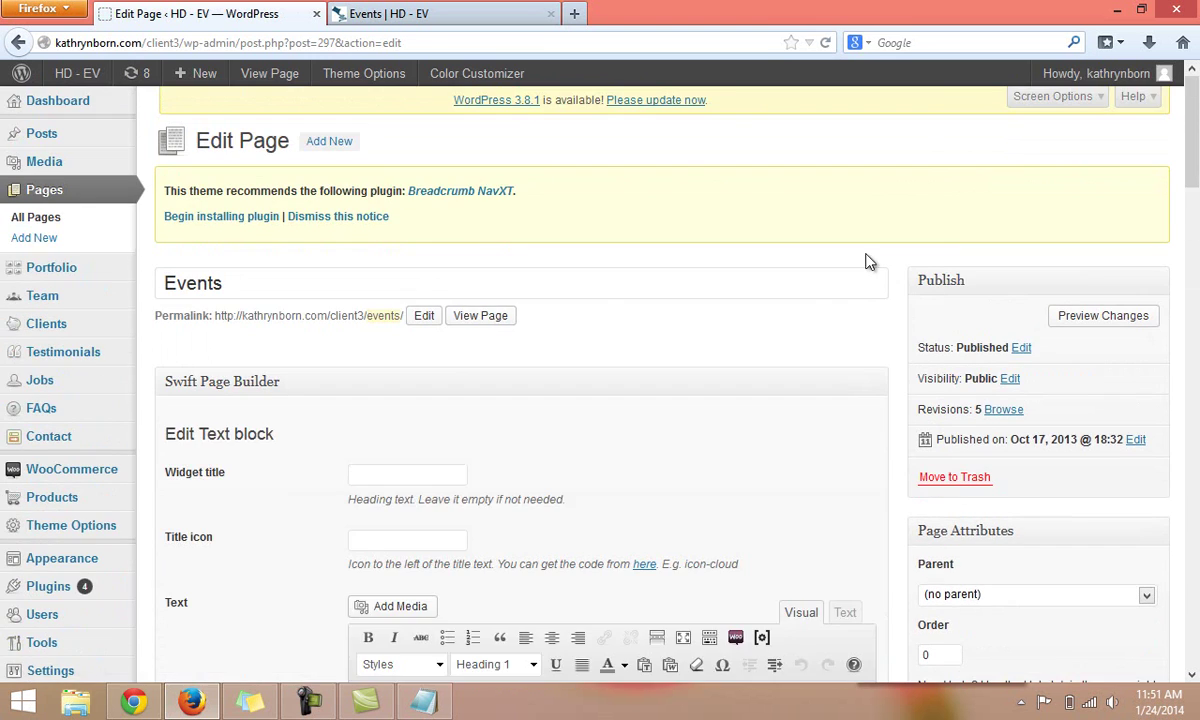
drag(1197, 130, 1197, 225)
drag(878, 261, 869, 310)
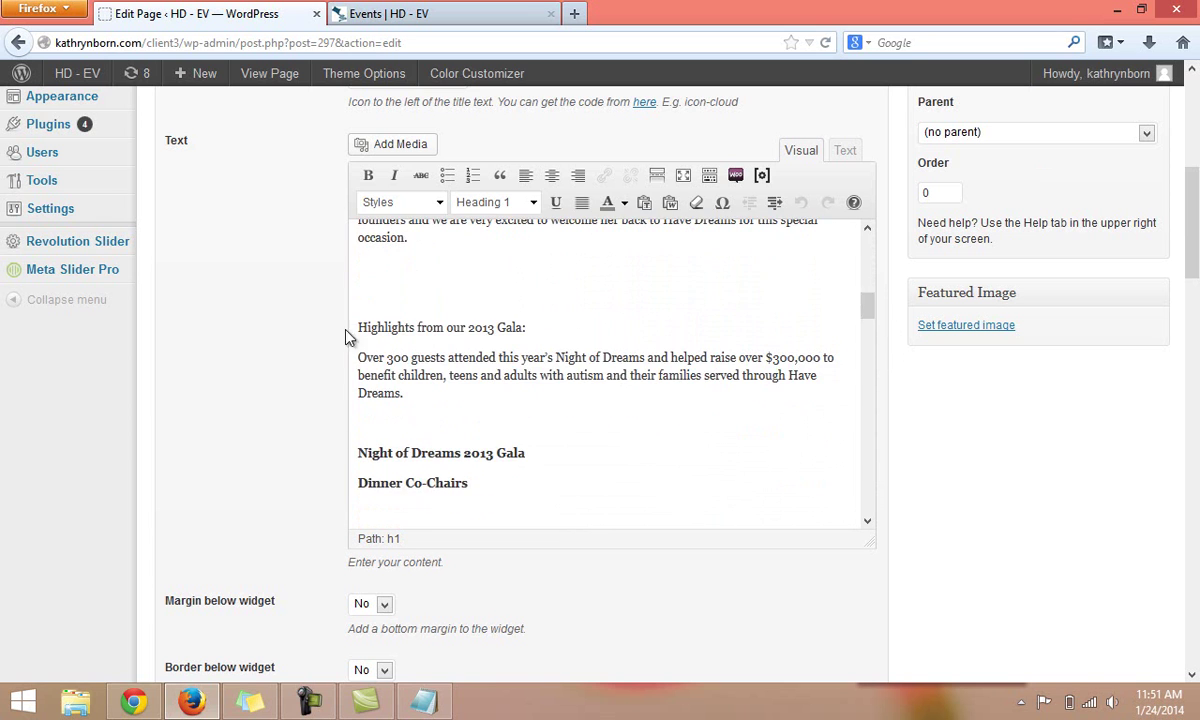
drag(358, 328, 696, 645)
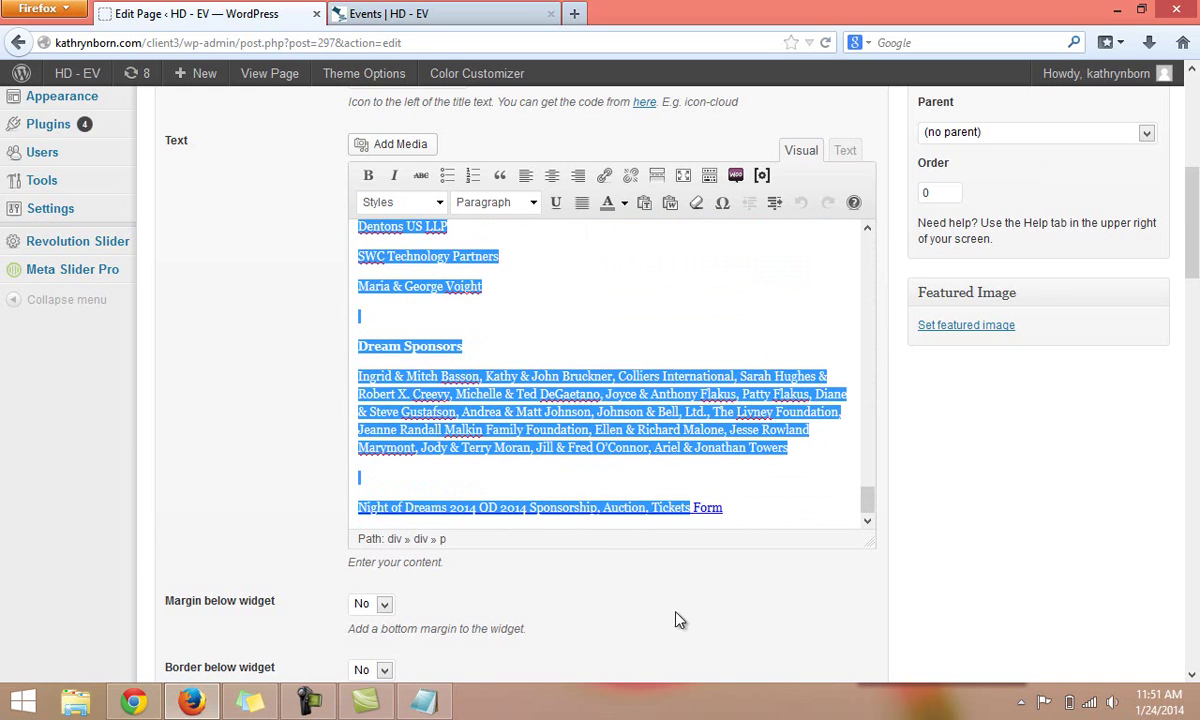
click(744, 511)
drag(706, 505, 348, 380)
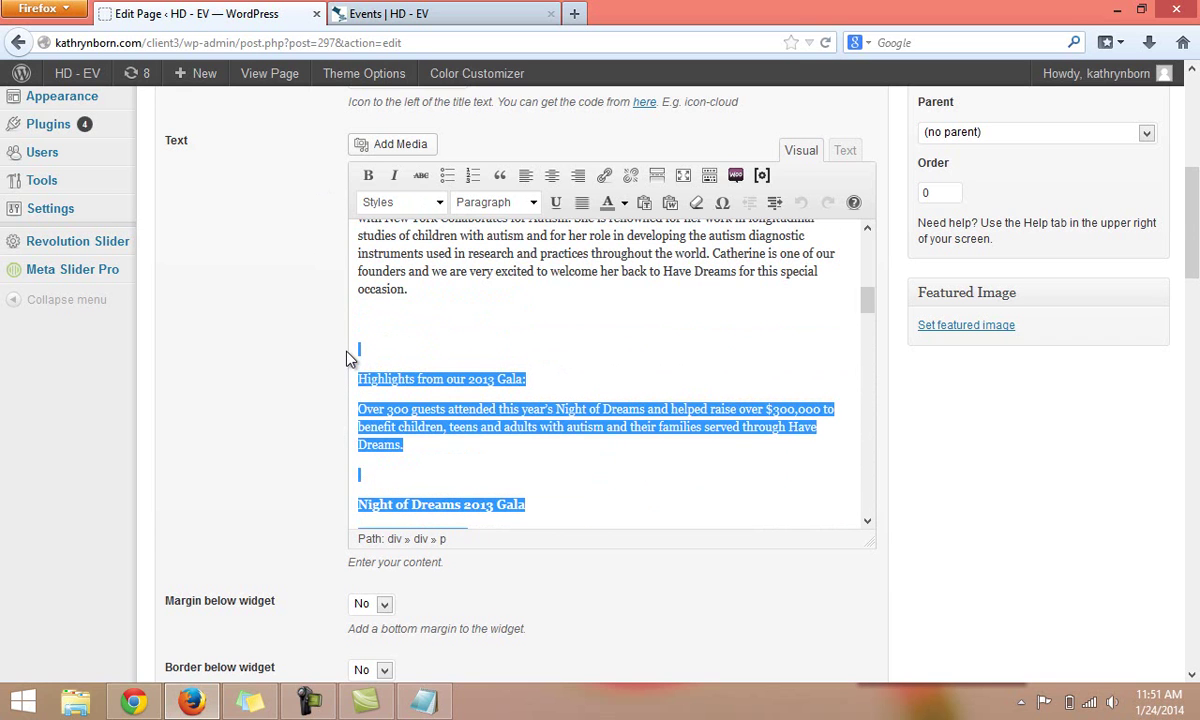
key(Delete)
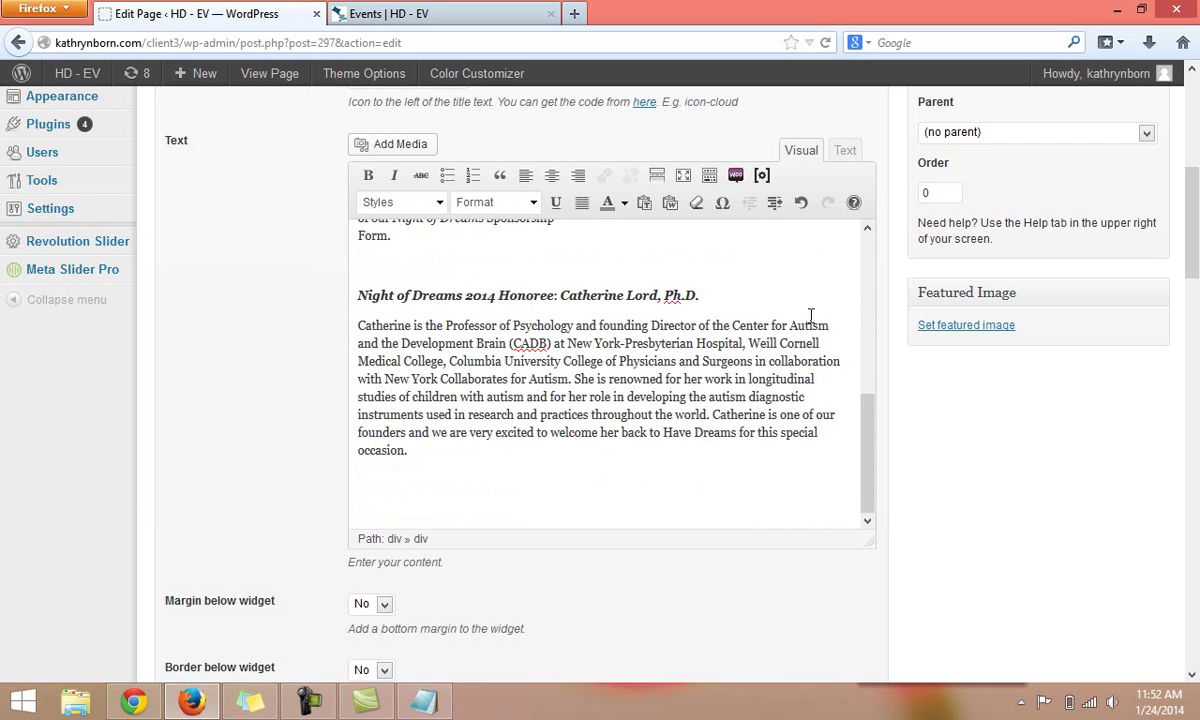
drag(1192, 234, 1192, 354)
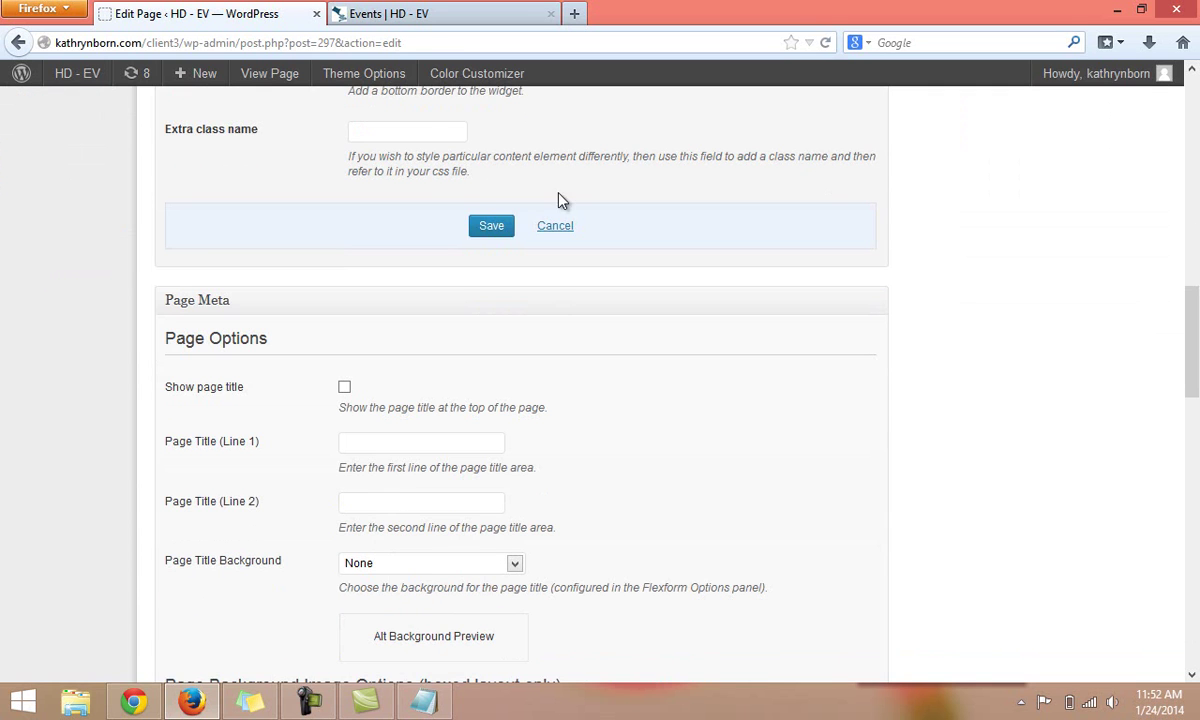
click(485, 227)
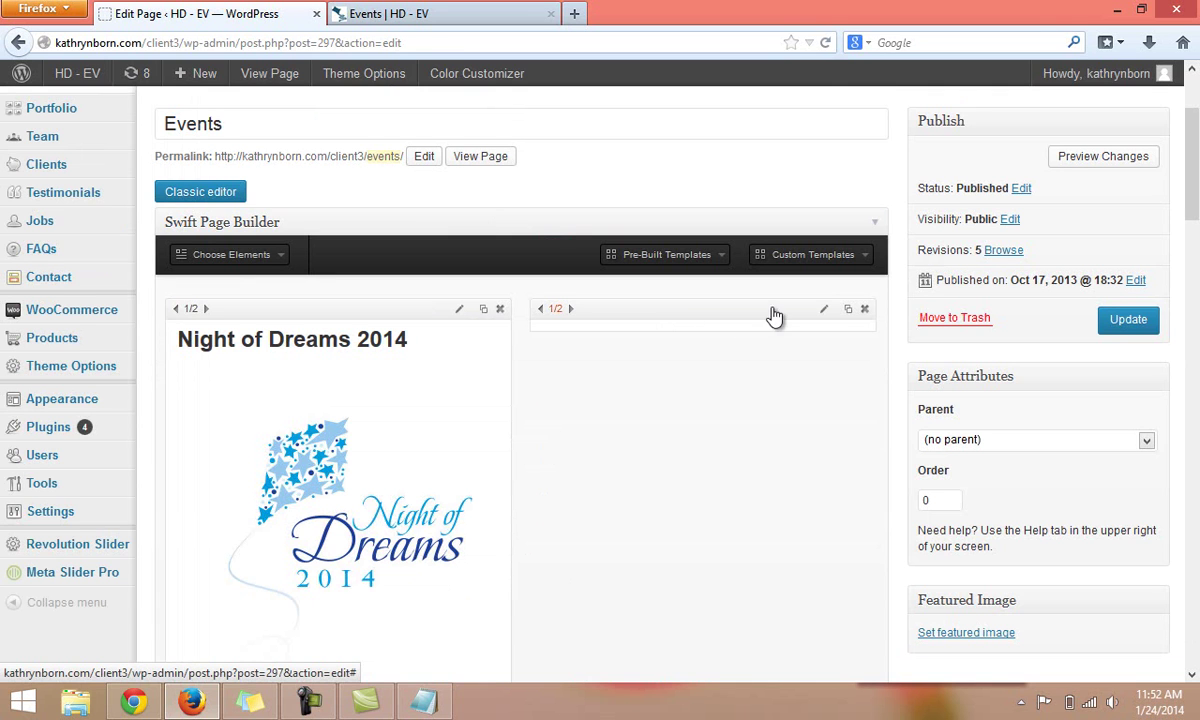
- Paste the cut 2013 Gala content into the empty second text block and return to its beginning
click(824, 311)
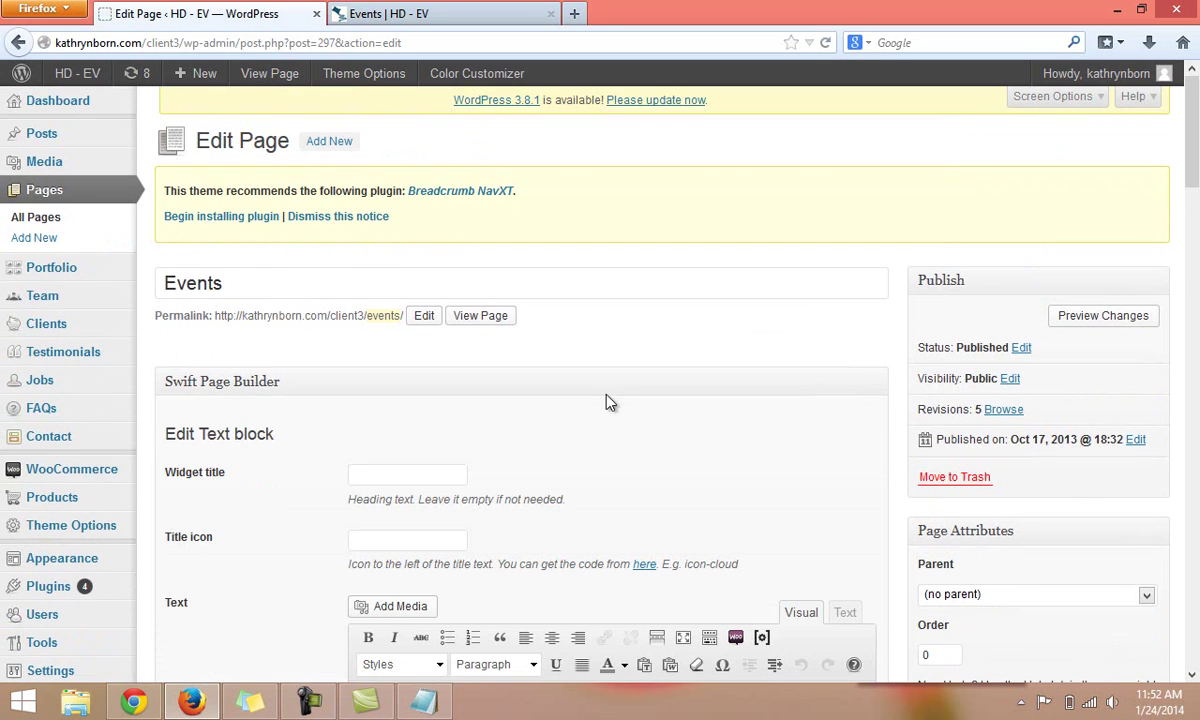
drag(1190, 170, 1192, 255)
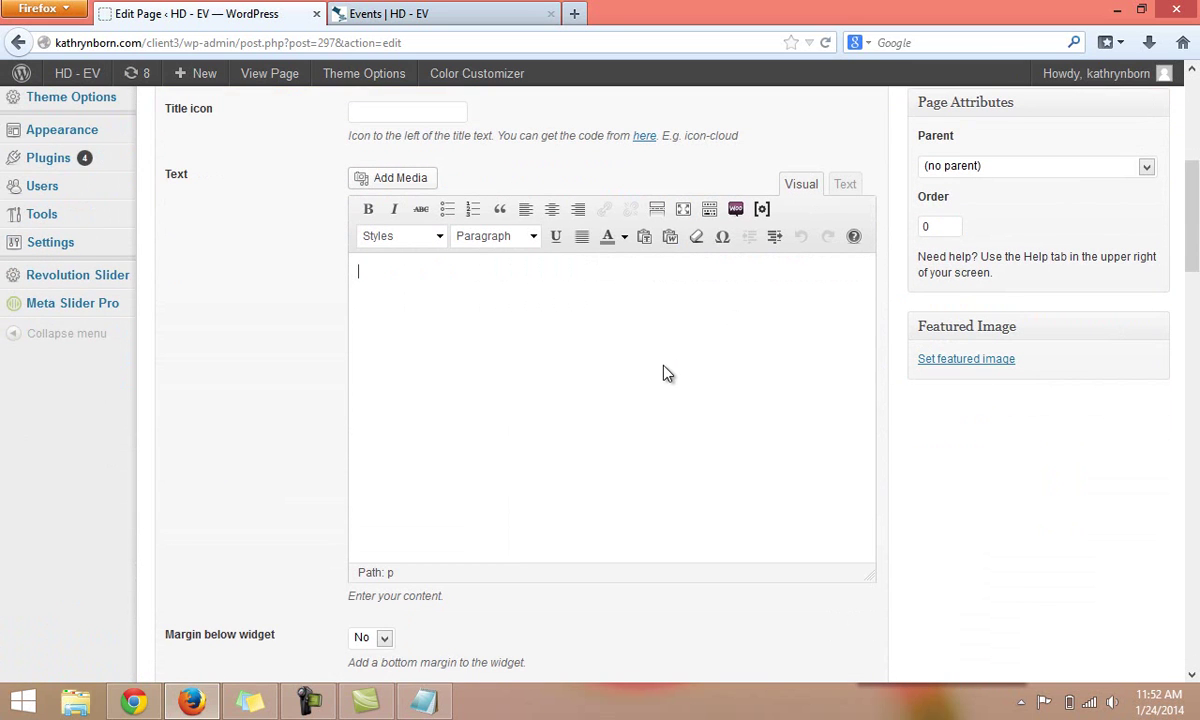
key(ctrl+v)
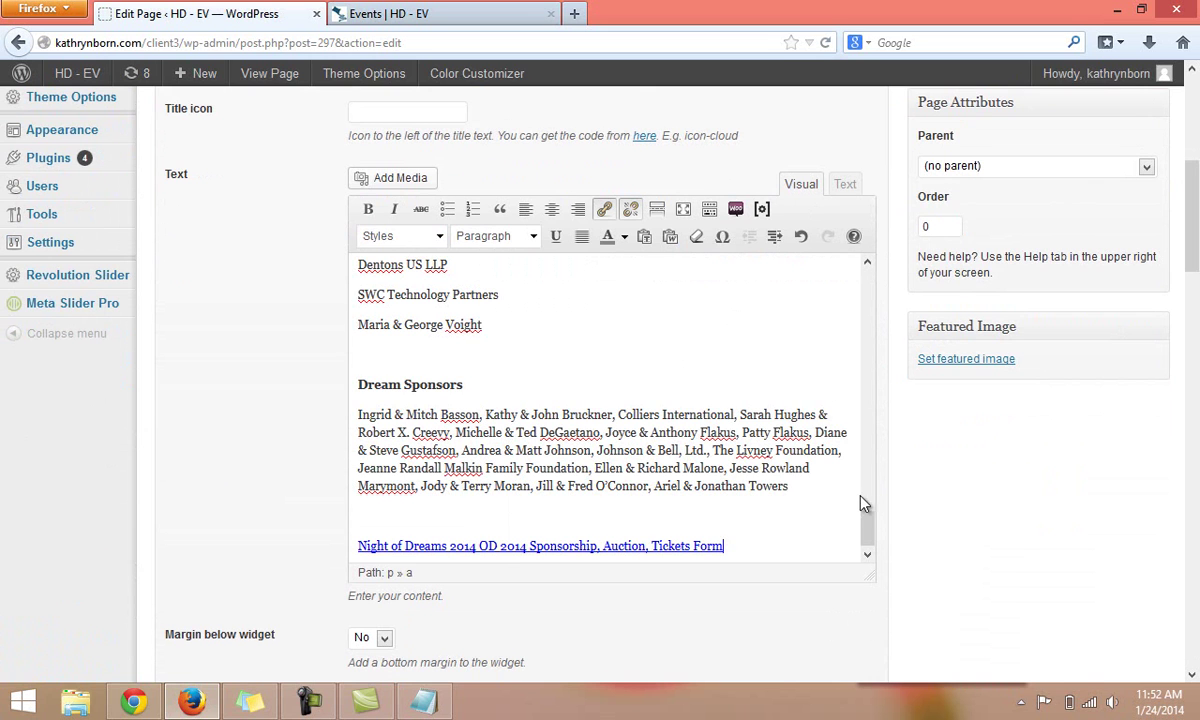
drag(866, 515, 866, 285)
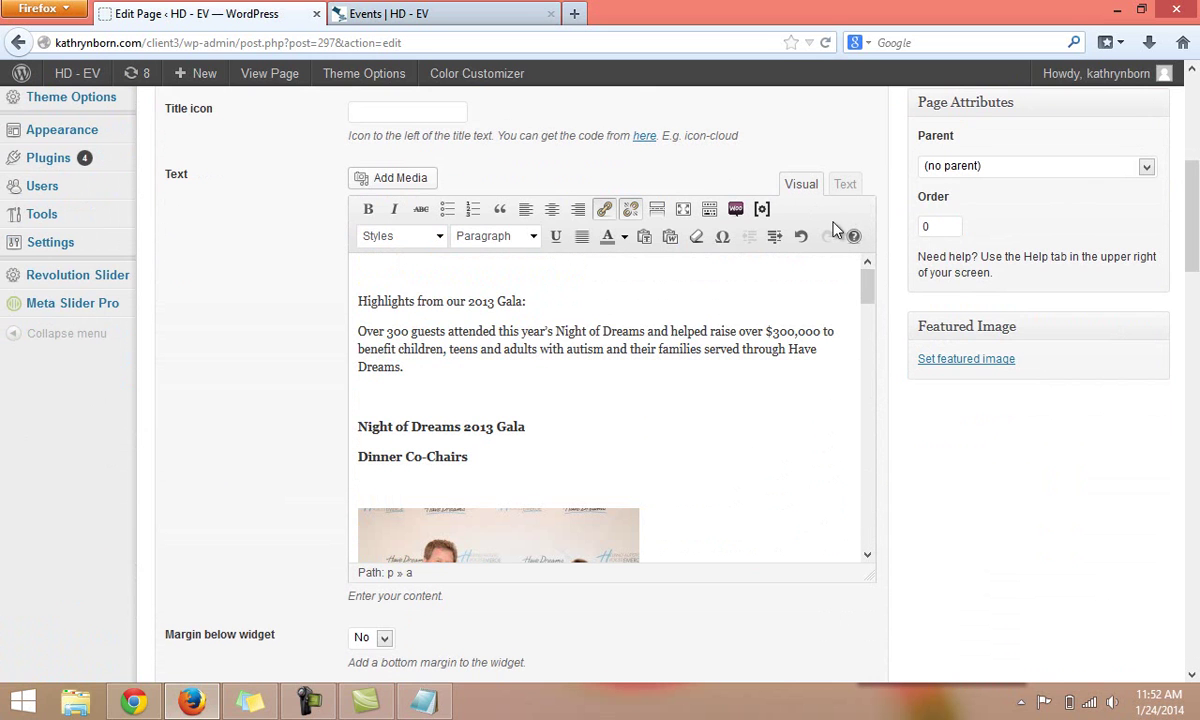
- Try to format the "Highlights from our 2013 Gala:" line as Heading 1
drag(537, 300, 366, 290)
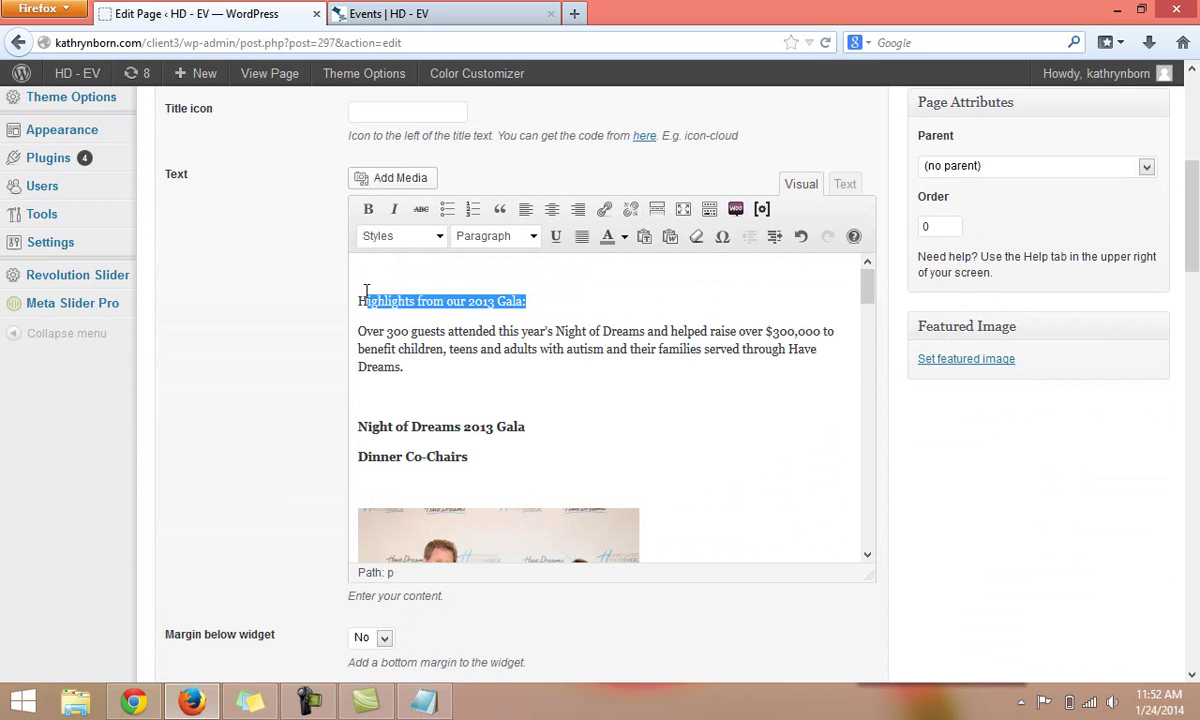
drag(551, 300, 356, 314)
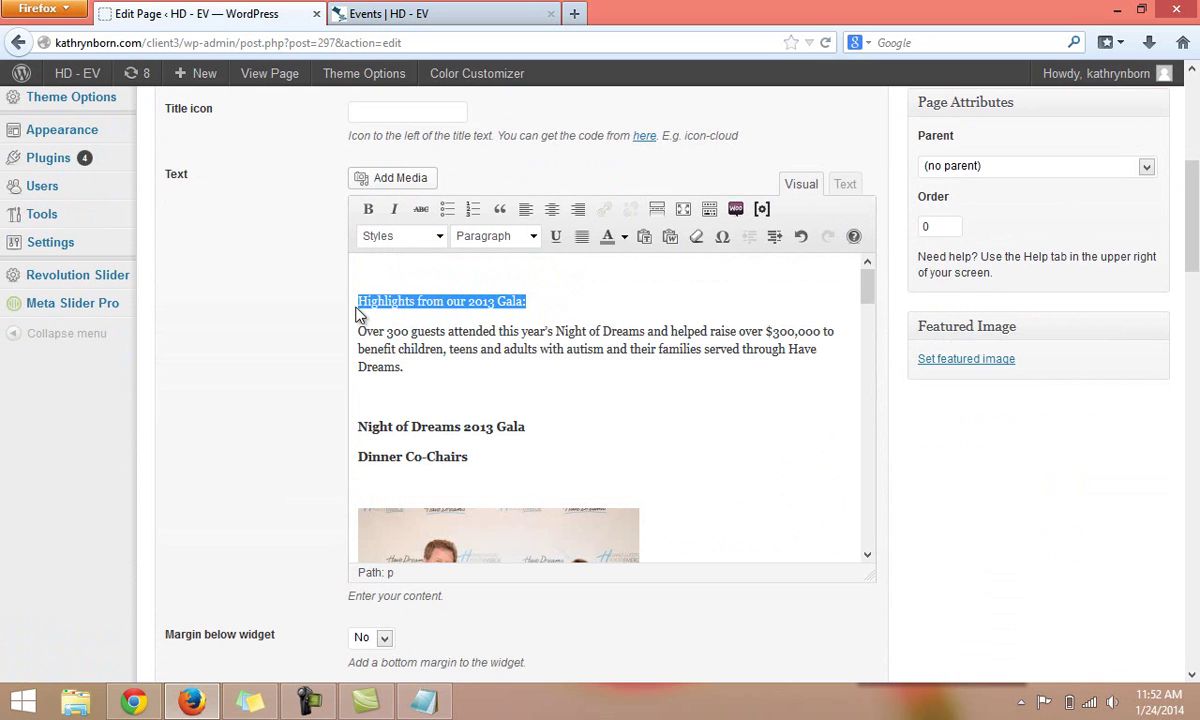
click(535, 237)
click(496, 343)
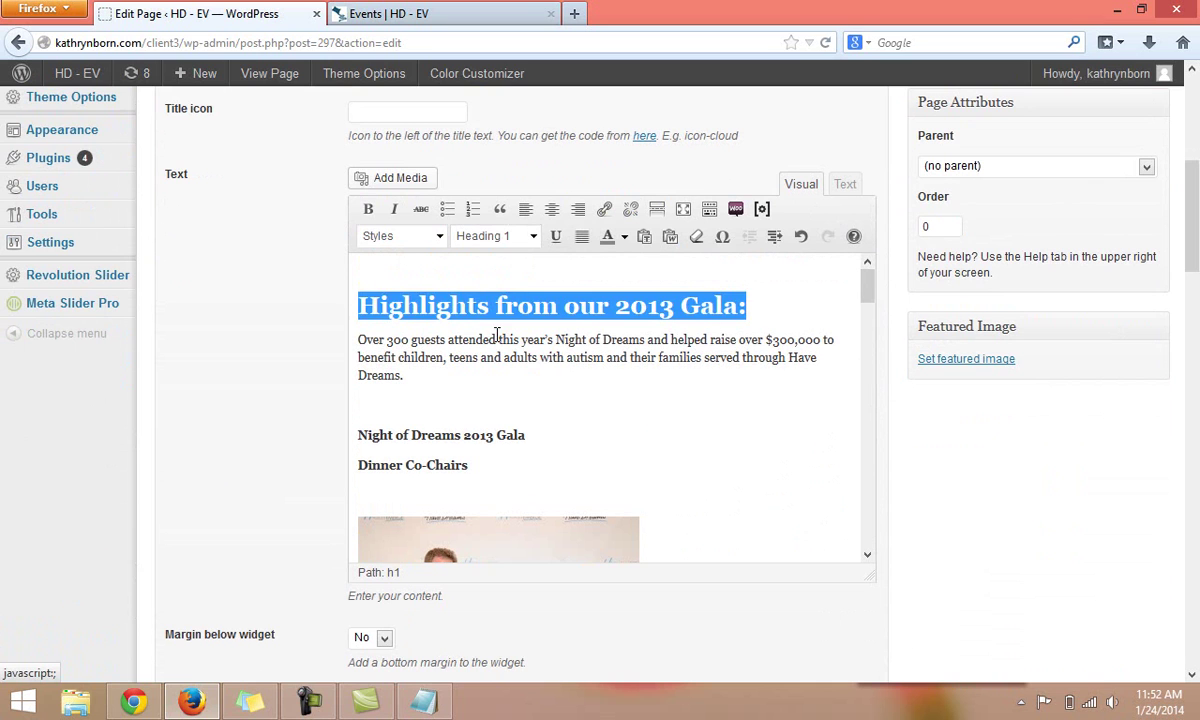
- Undo the last heading formatting, reformat only "Highlights from our 2013 Gala:" as Heading 1 without its leading space, and save the text block
click(425, 308)
key(ctrl+z)
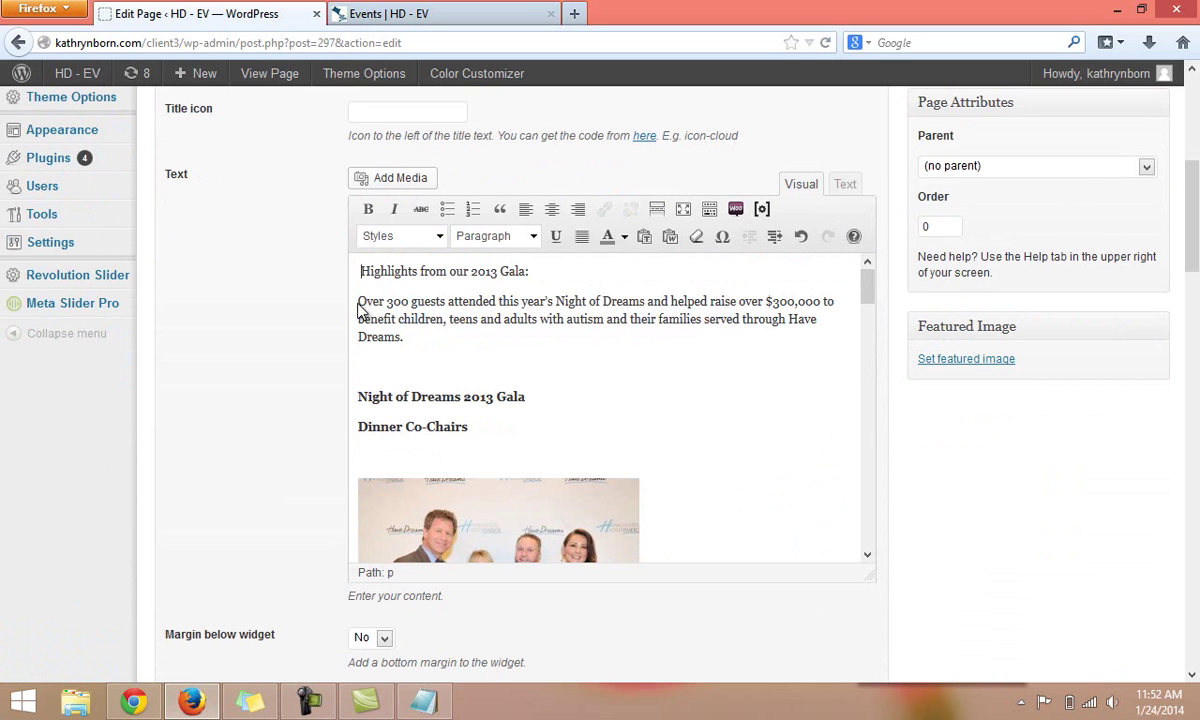
drag(529, 274, 333, 270)
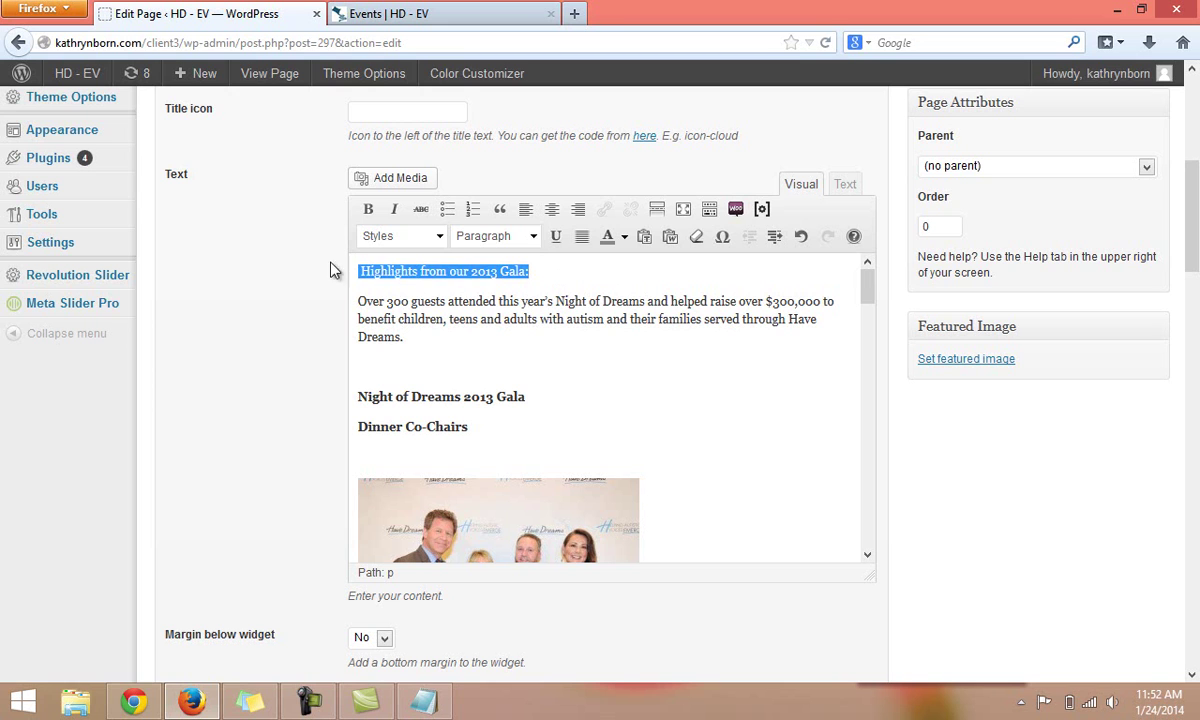
click(535, 240)
click(530, 344)
click(624, 382)
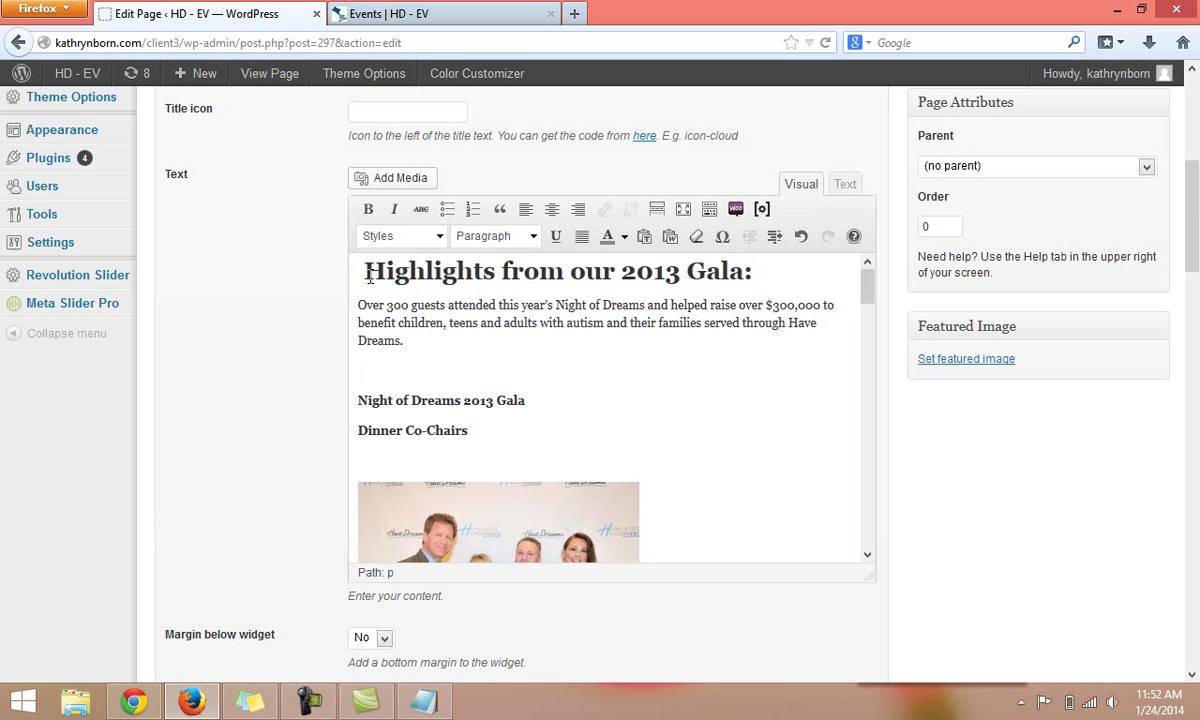
key(BackSpace)
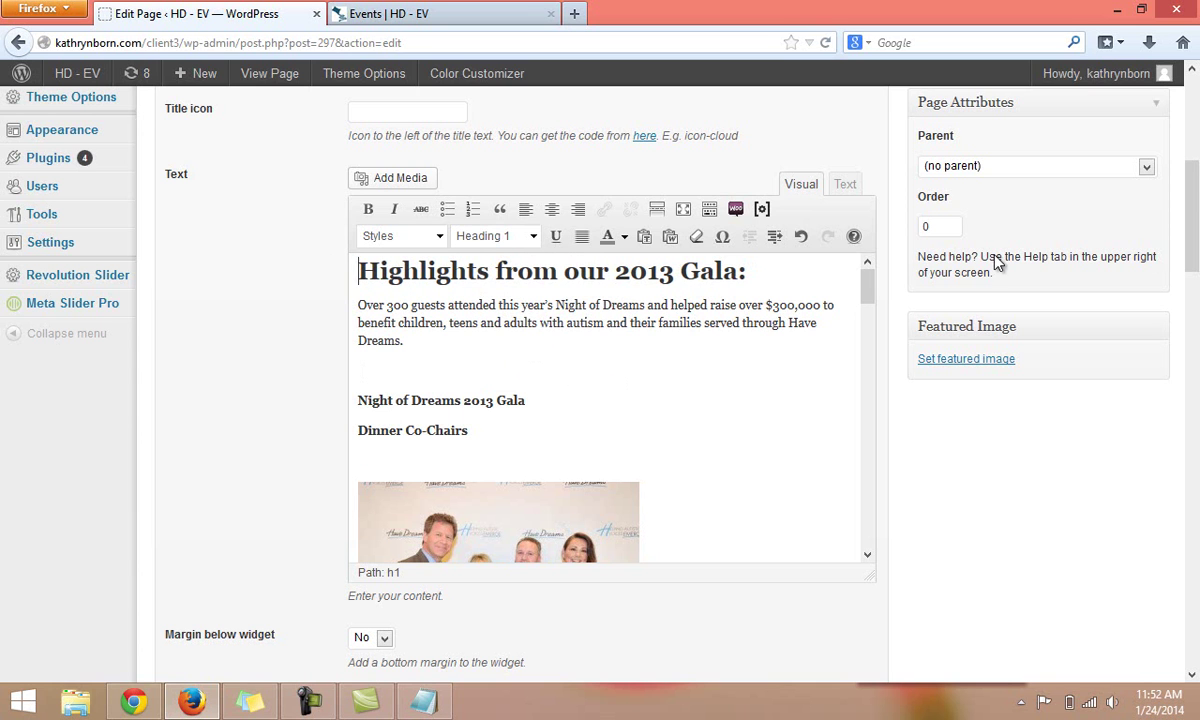
scroll(613, 450, down, 3)
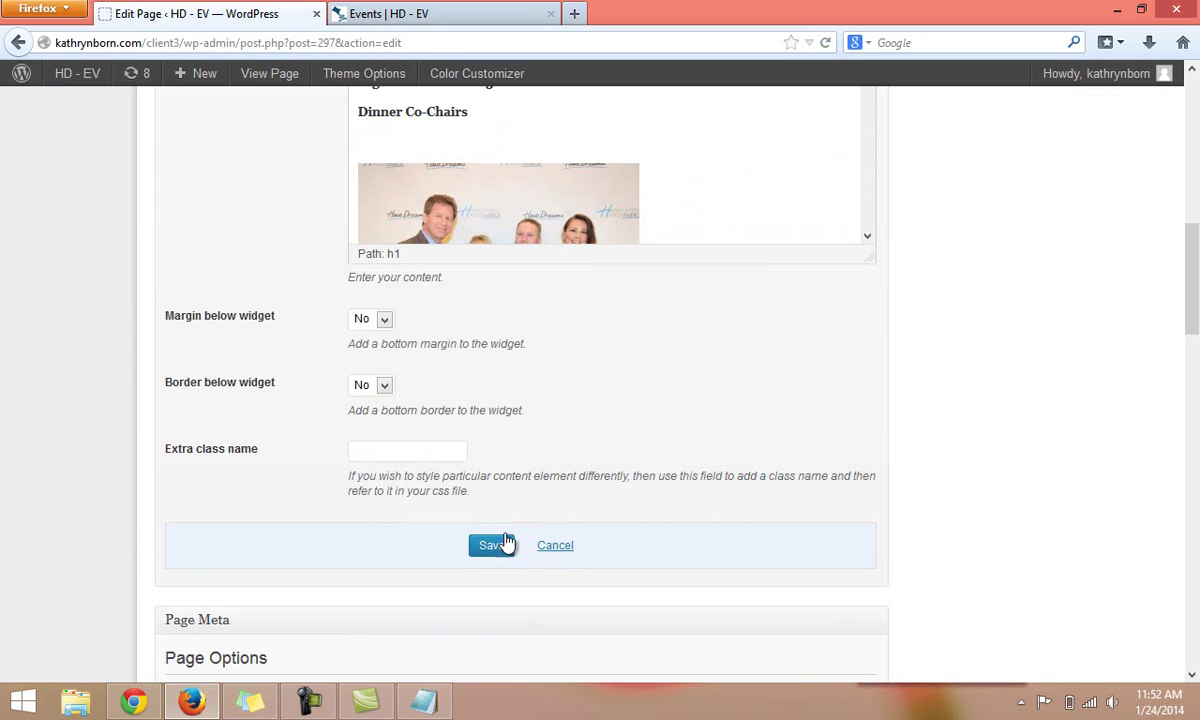
click(490, 548)
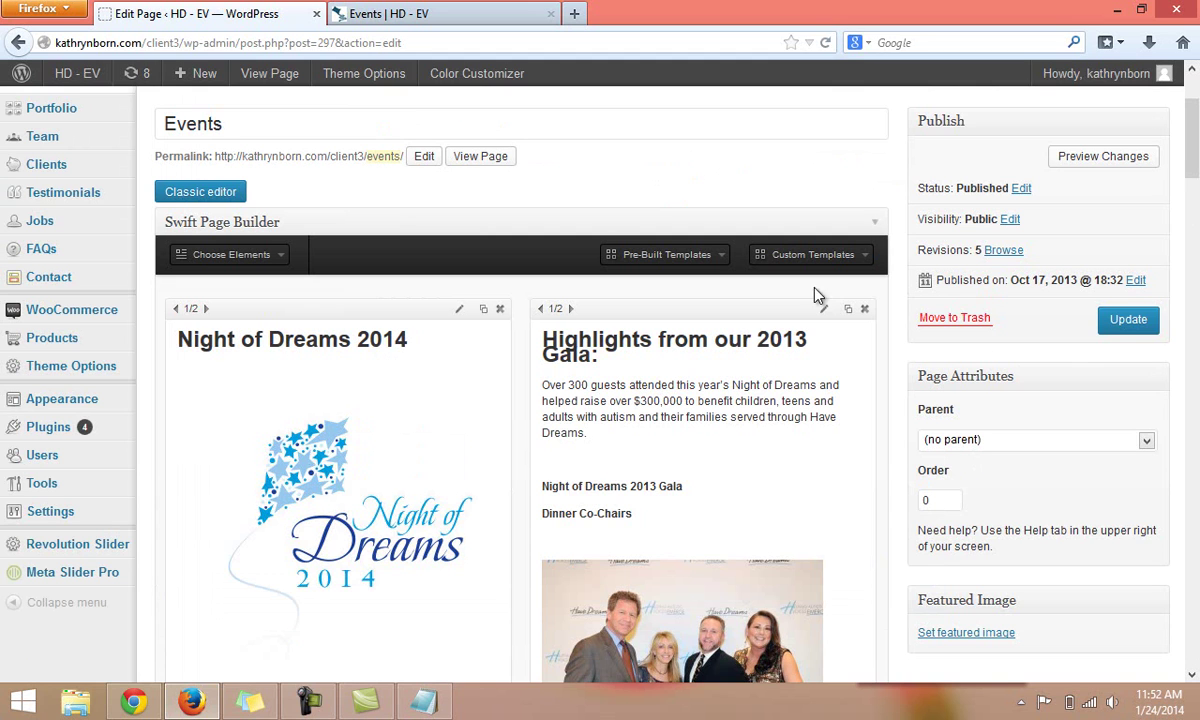
- Update the Events page and preview the two-column layout
click(1115, 322)
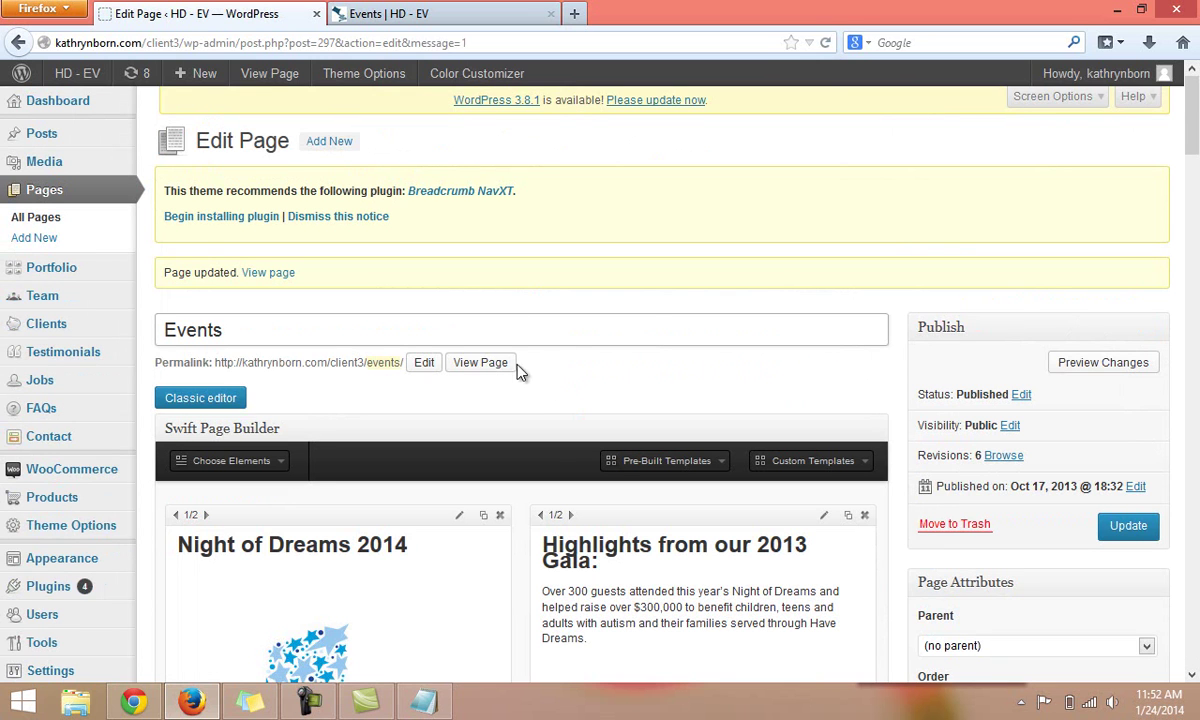
click(1086, 365)
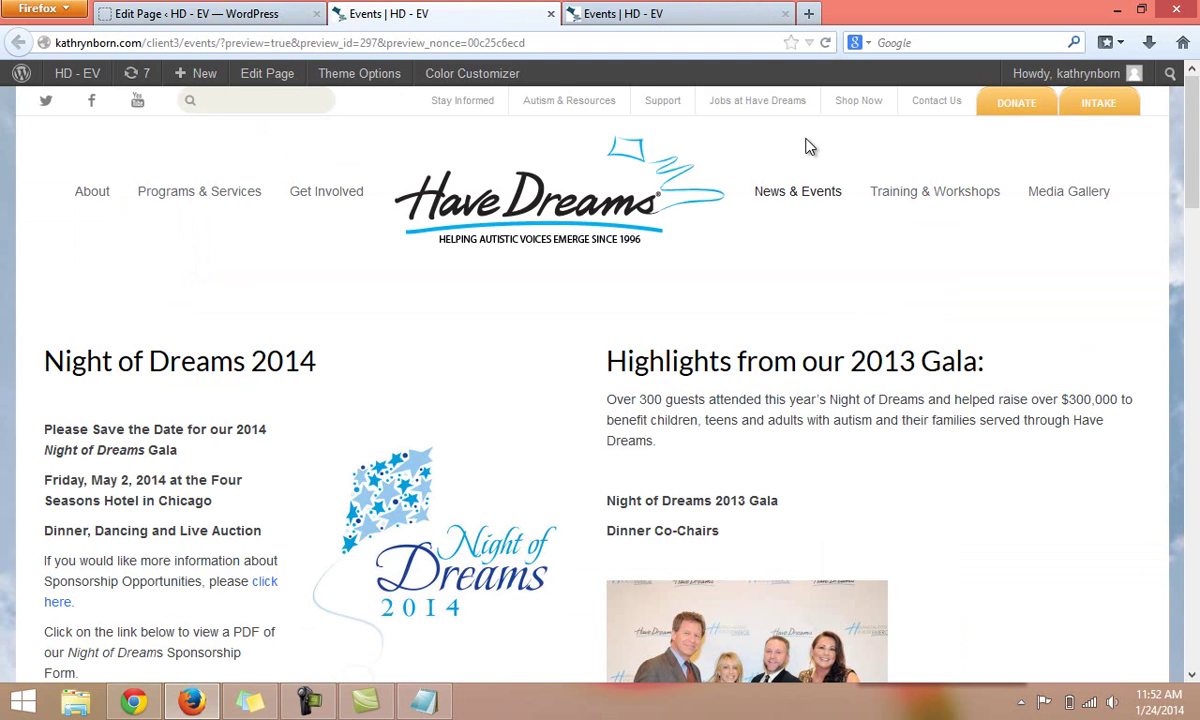
drag(1190, 135, 1190, 100)
- Copy everything from the "Sponsors" heading to the end of the 2013 Gala text block, delete it there, and save the block
click(205, 12)
drag(1193, 130, 1176, 100)
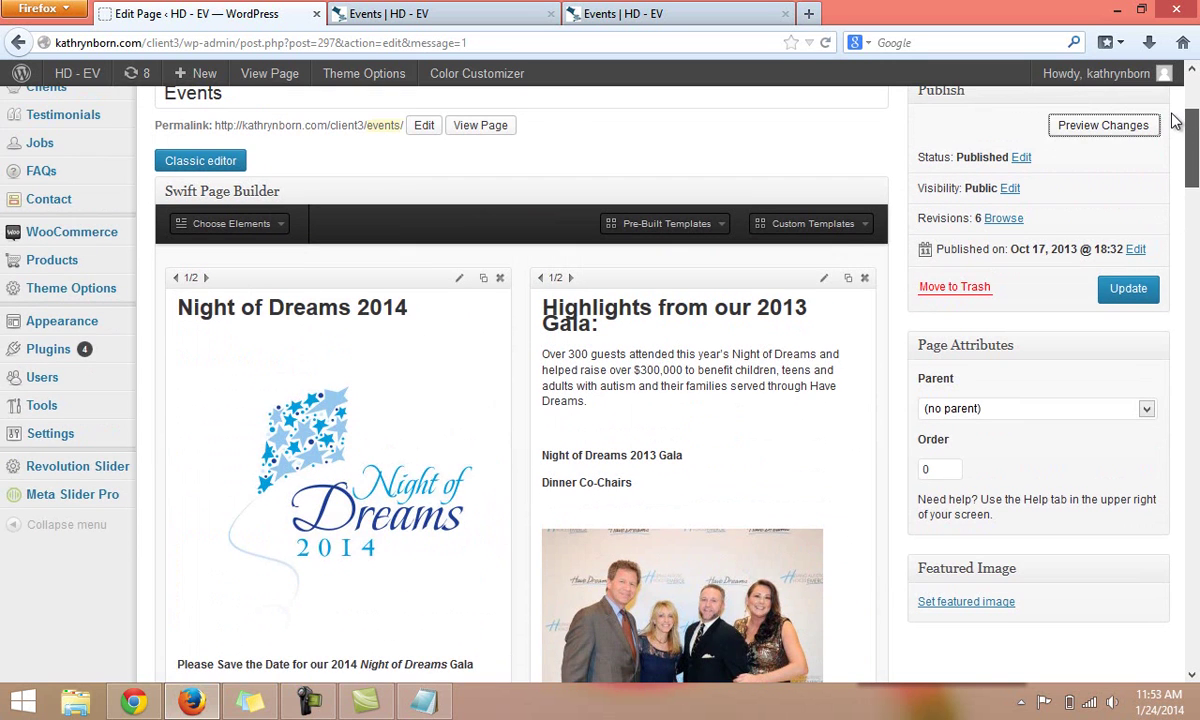
click(828, 282)
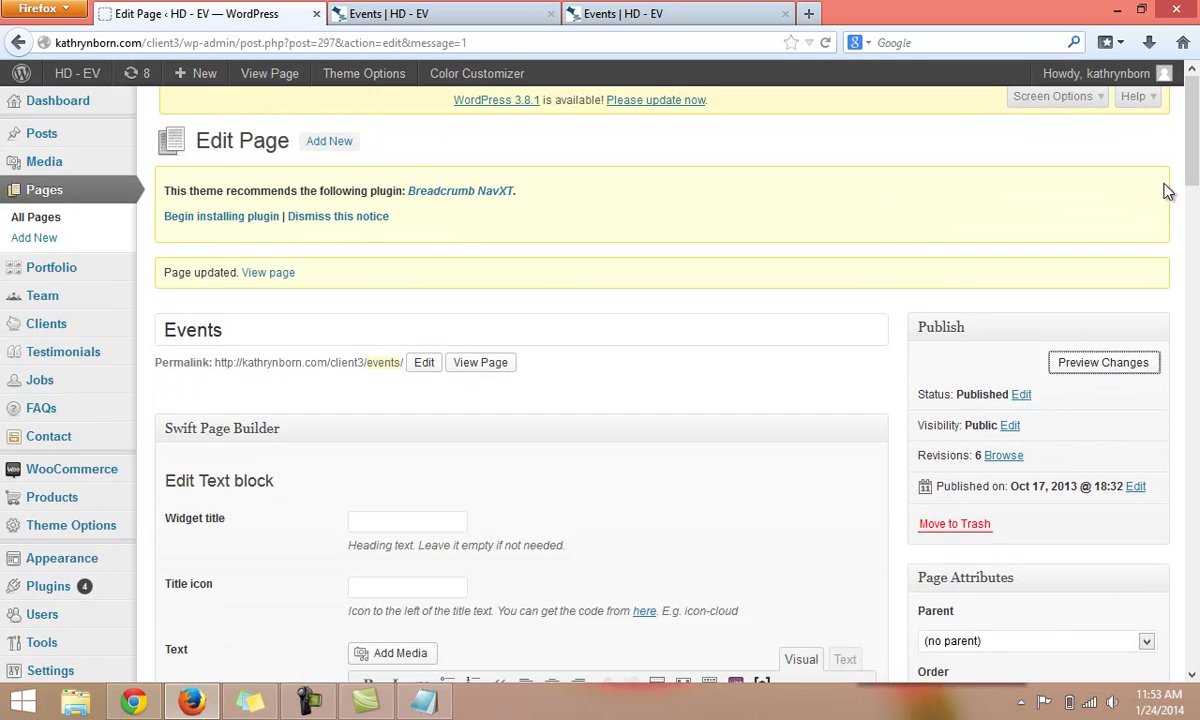
drag(1195, 168, 1195, 273)
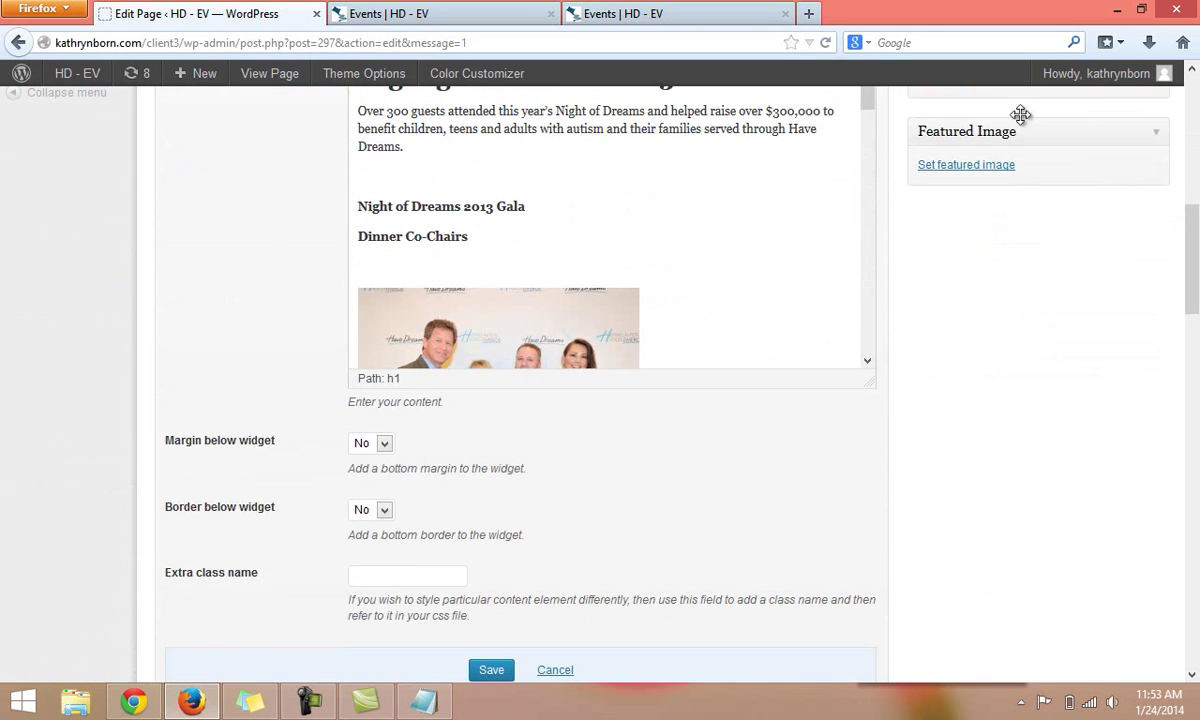
drag(865, 105, 889, 308)
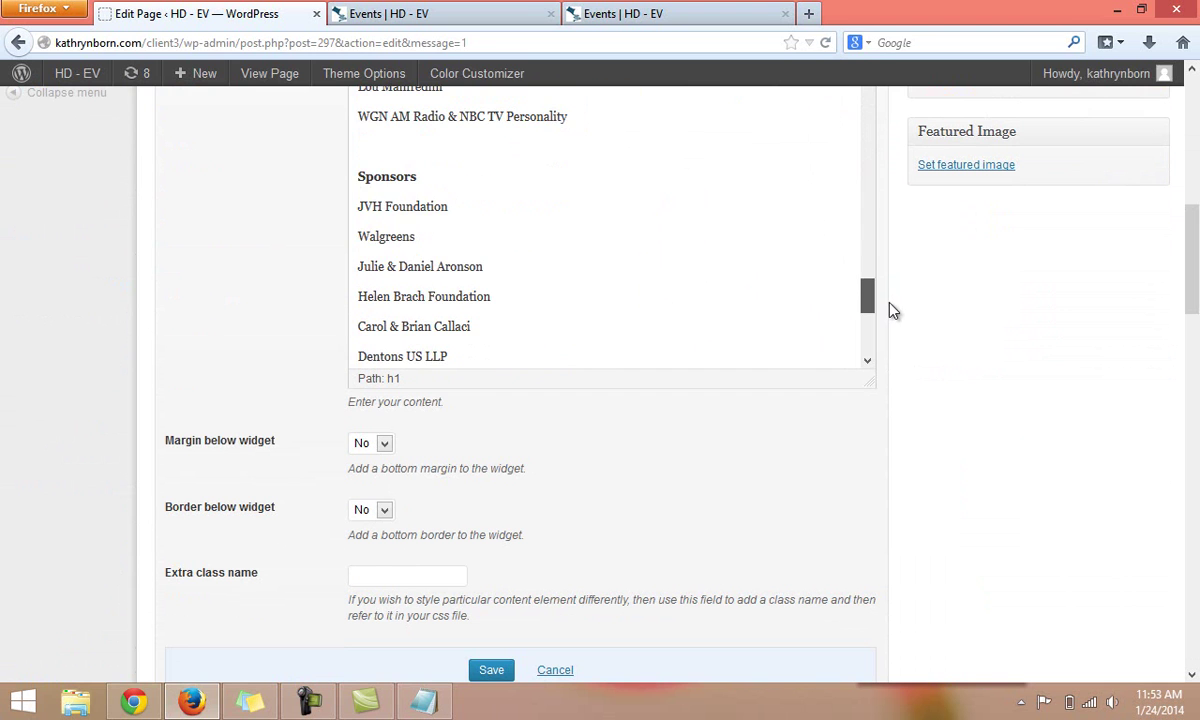
drag(362, 184, 763, 356)
key(ctrl+c)
key(BackSpace)
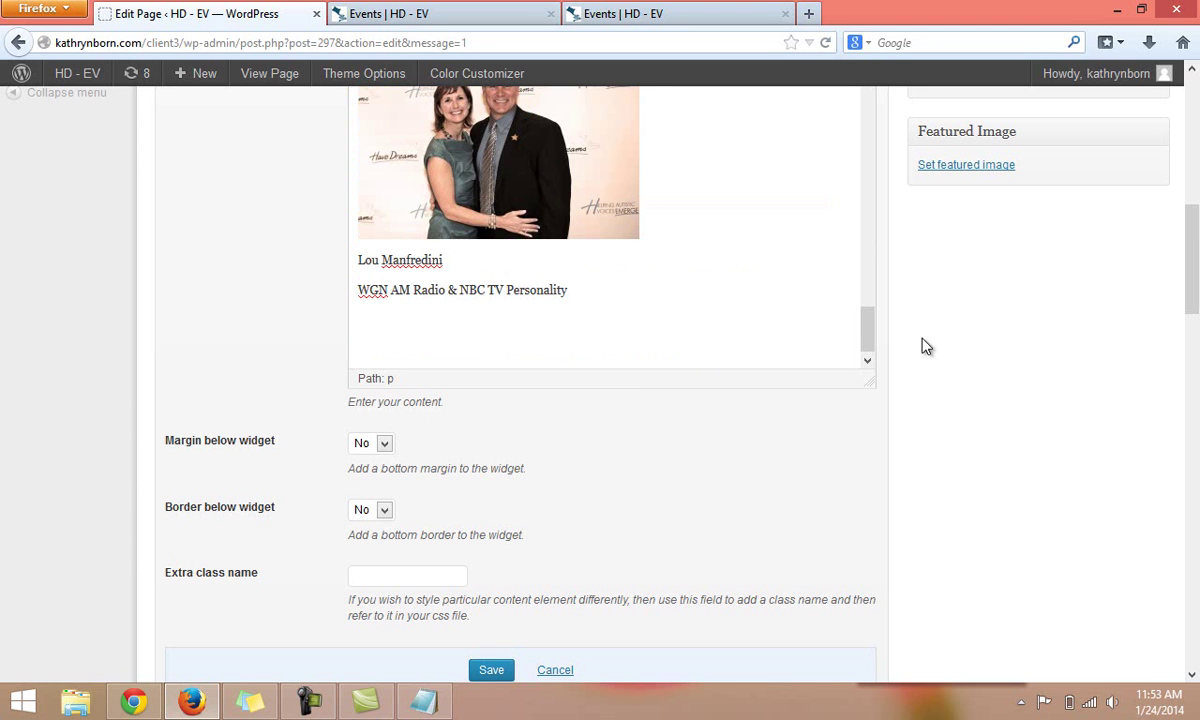
drag(1193, 250, 1193, 305)
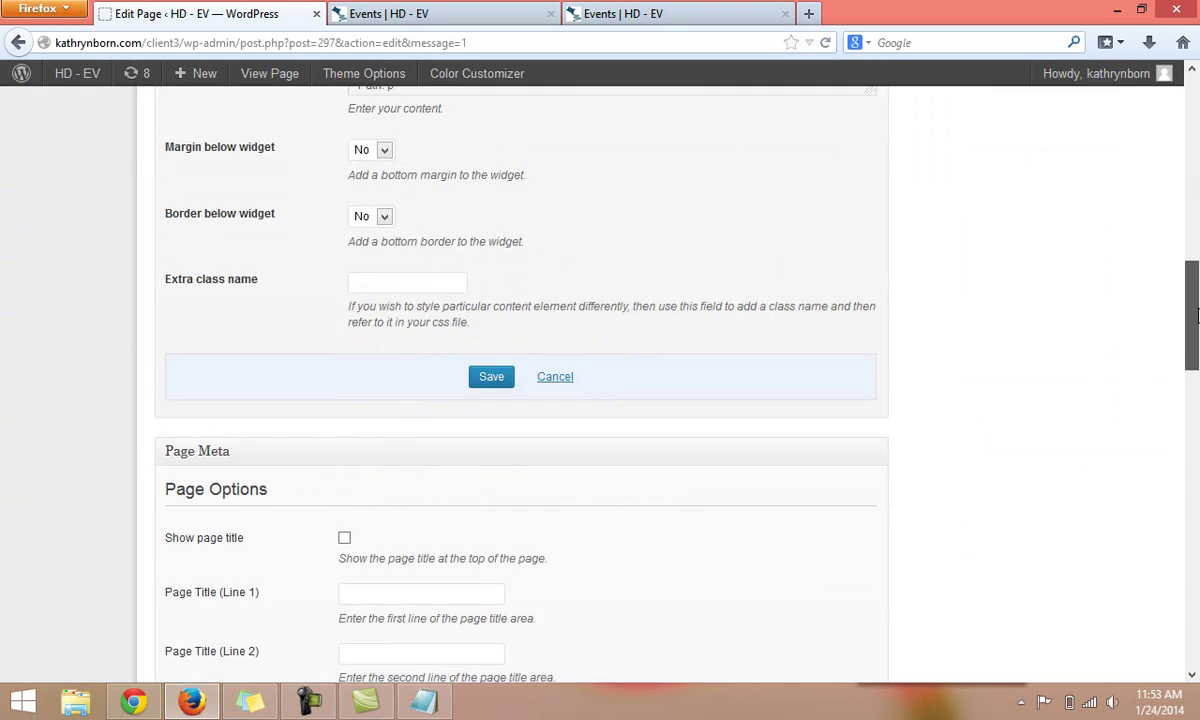
click(489, 378)
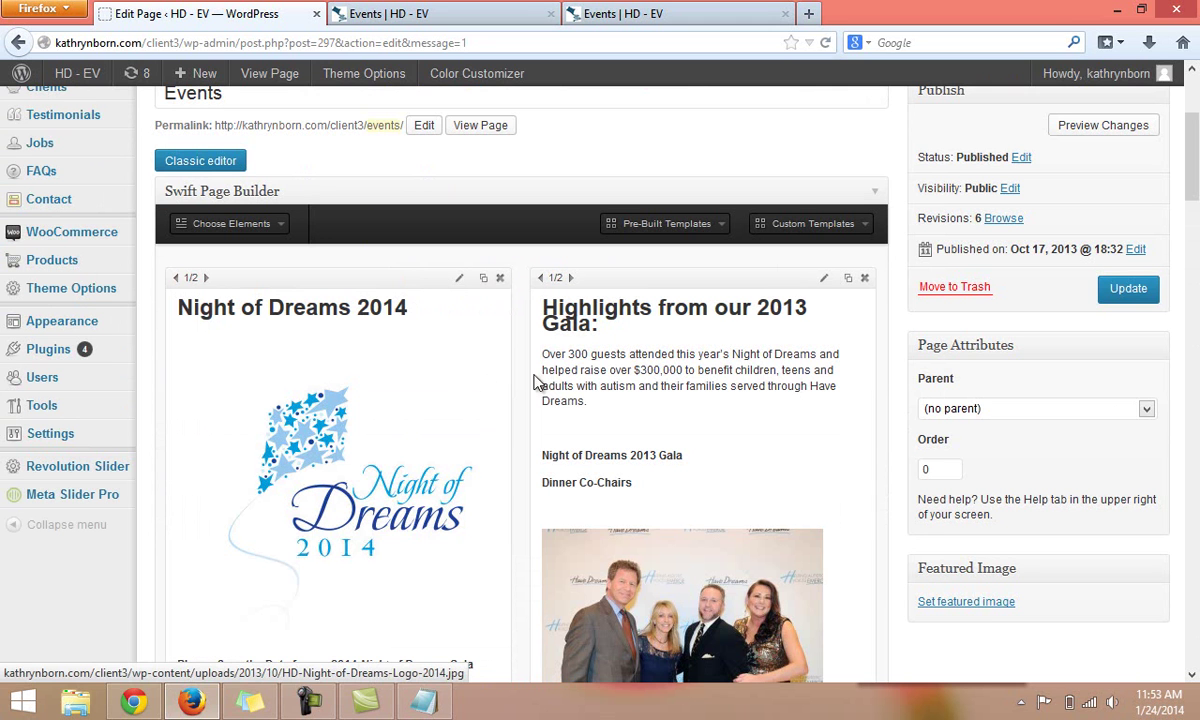
- Add a new 1/1-width text block below the two half-width blocks and open it for editing
mouse_move(230, 230)
mouse_down()
mouse_move(244, 252)
mouse_move(229, 232)
mouse_up()
click(229, 232)
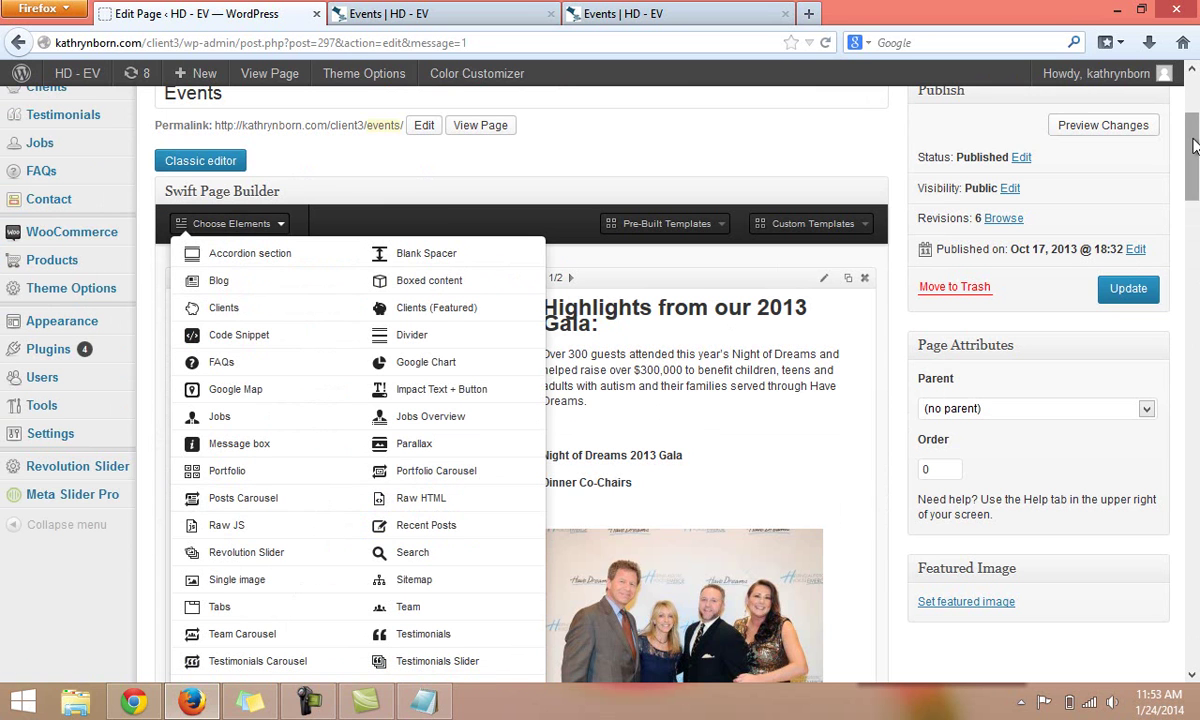
scroll(1192, 145, down, 3)
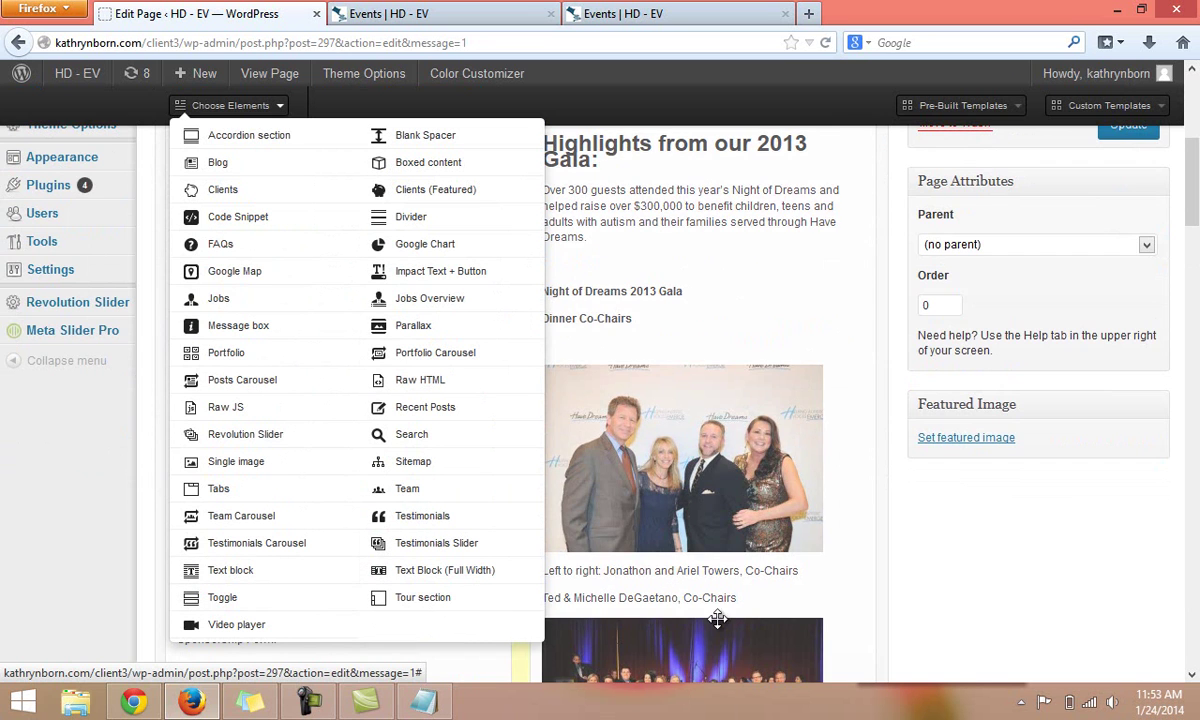
scroll(740, 600, down, 12)
scroll(691, 629, down, 9)
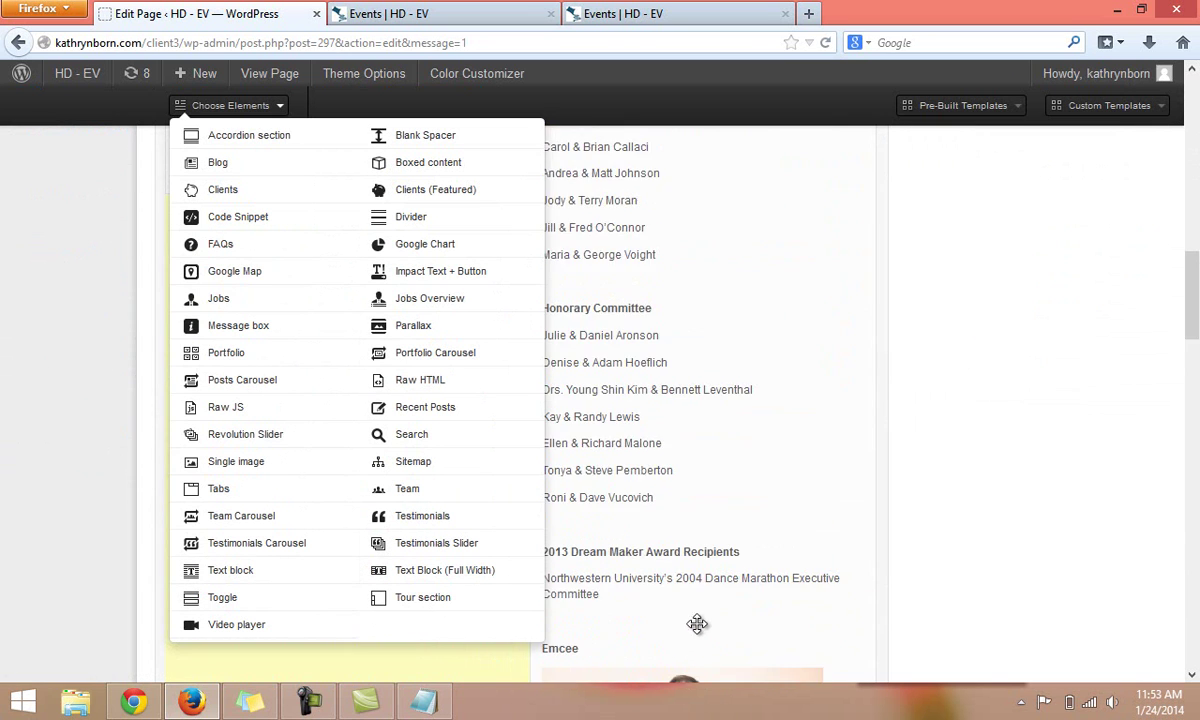
scroll(649, 667, down, 3)
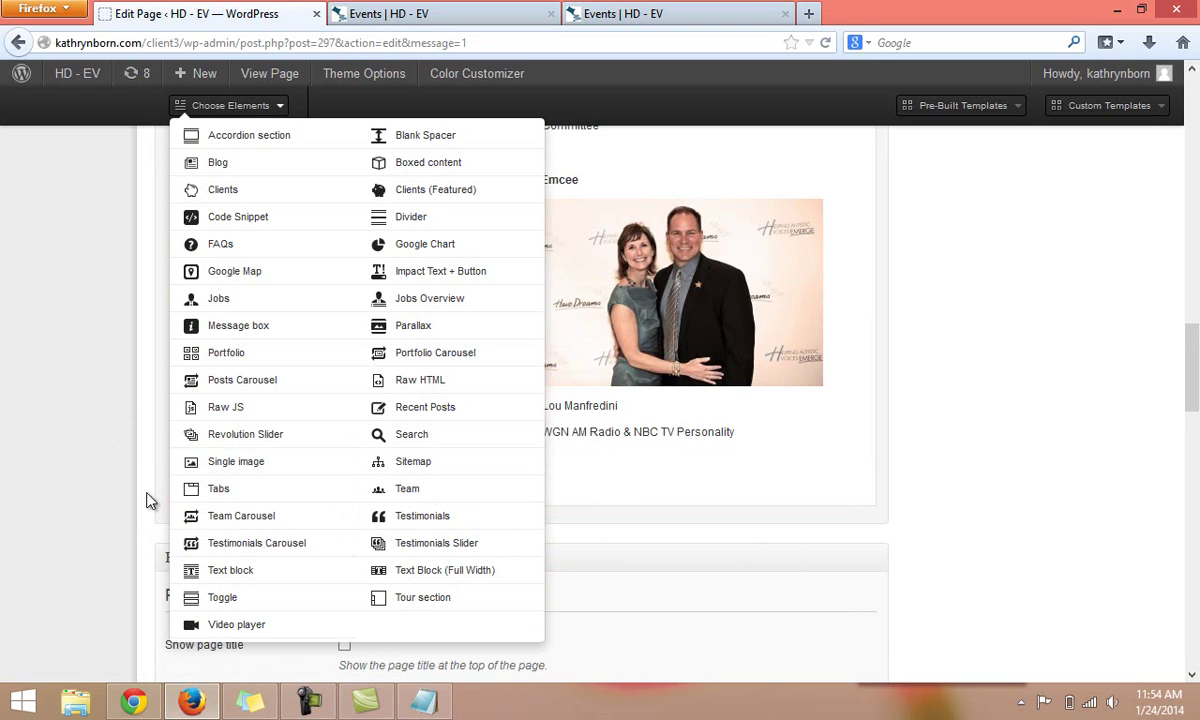
click(977, 477)
click(825, 530)
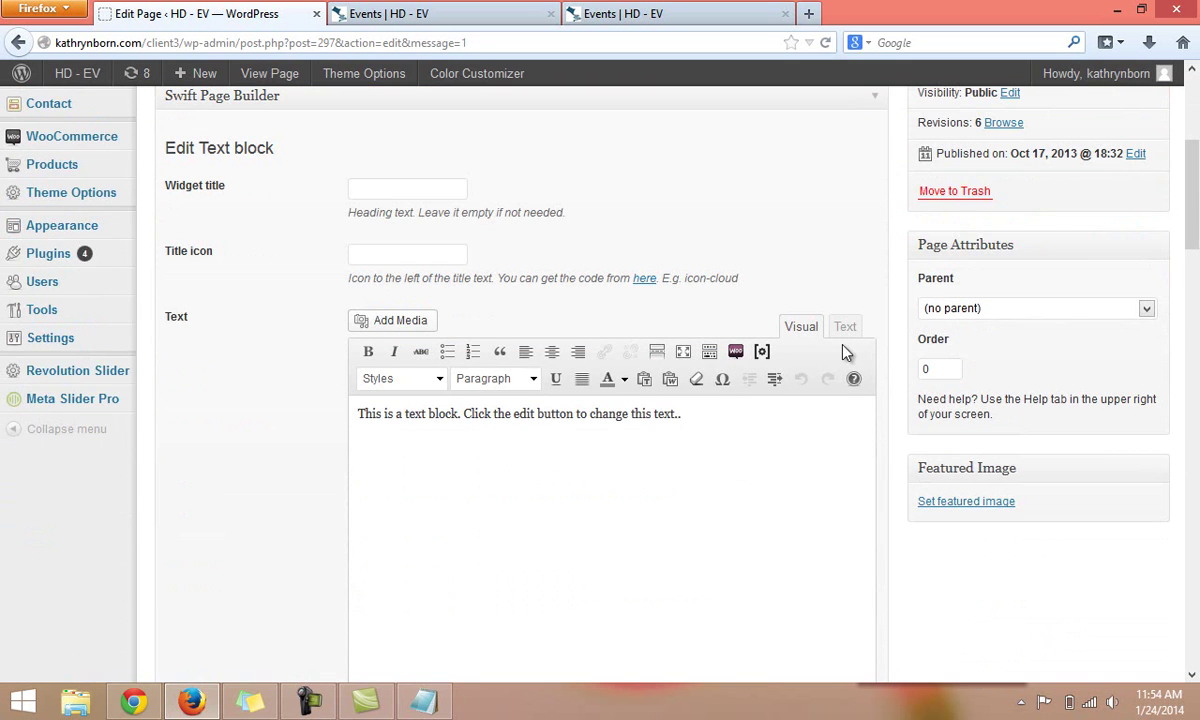
- Replace the placeholder sentence in the new text block with the copied Sponsors content and save the block
drag(683, 420, 337, 421)
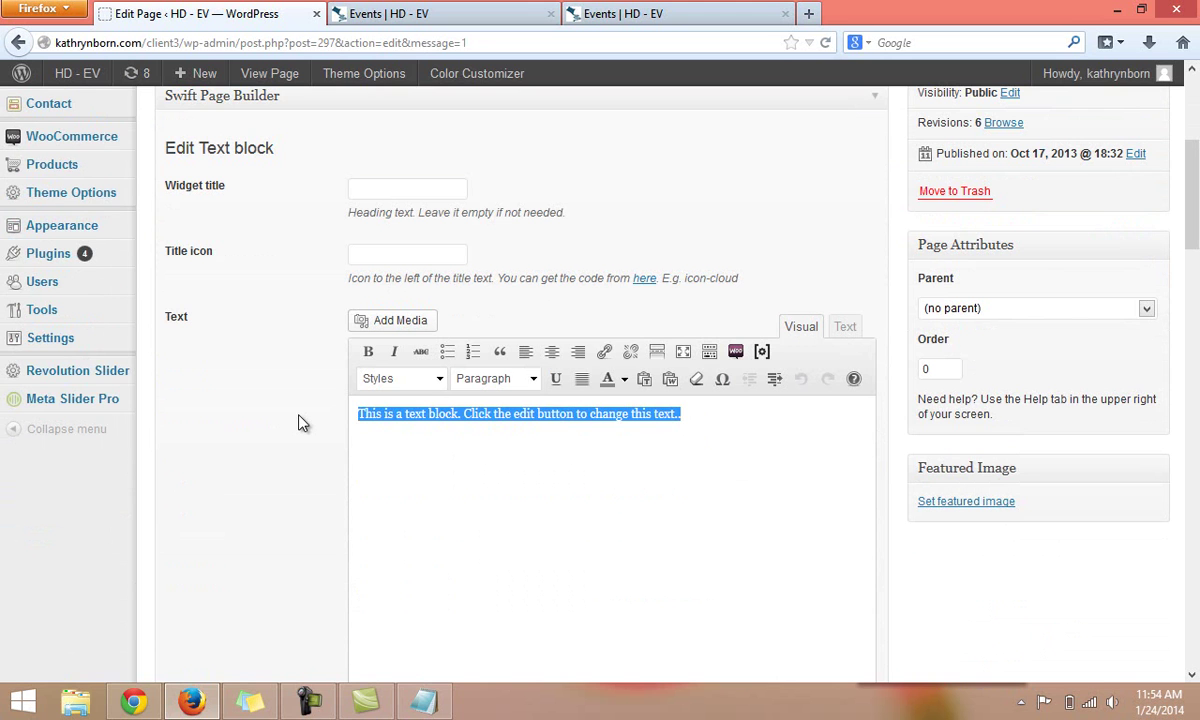
key(ctrl+v)
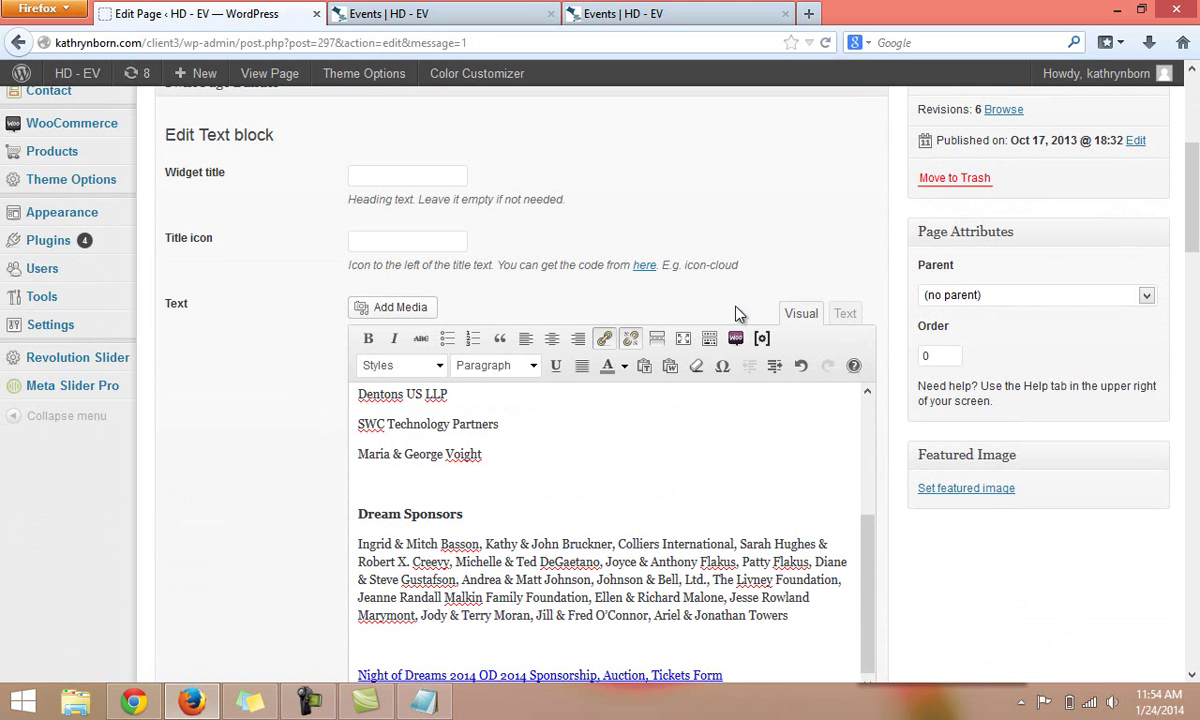
drag(1195, 209, 1198, 313)
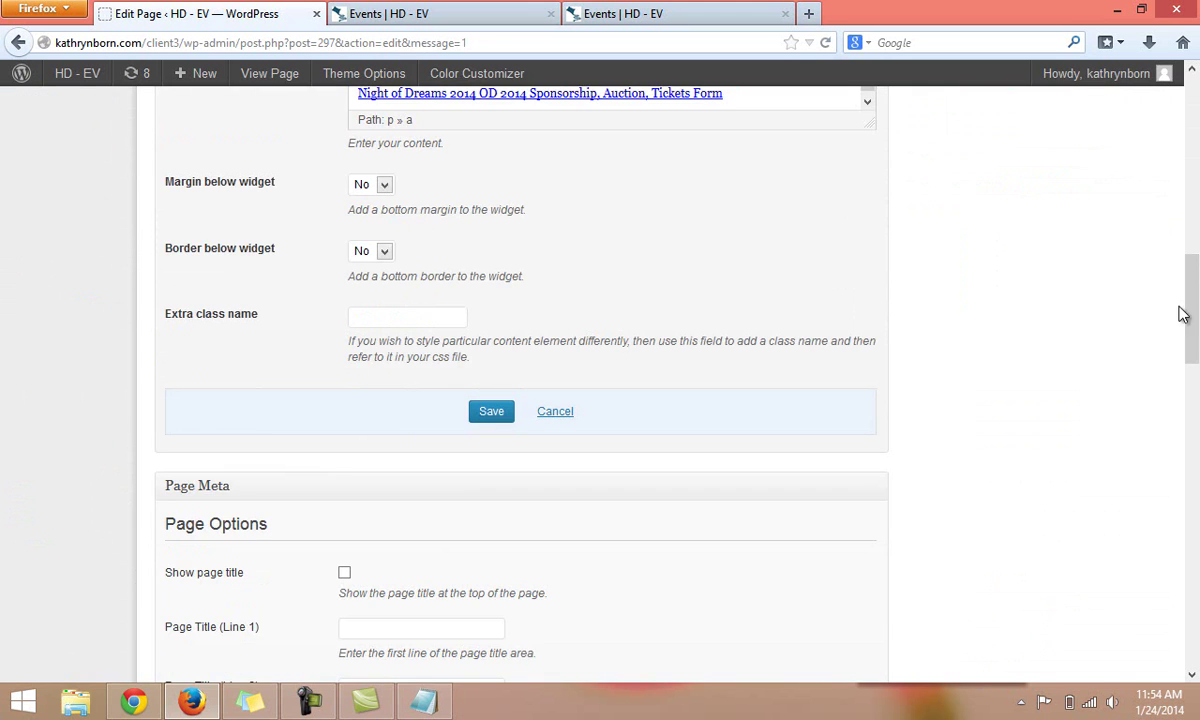
scroll(652, 443, up, 2)
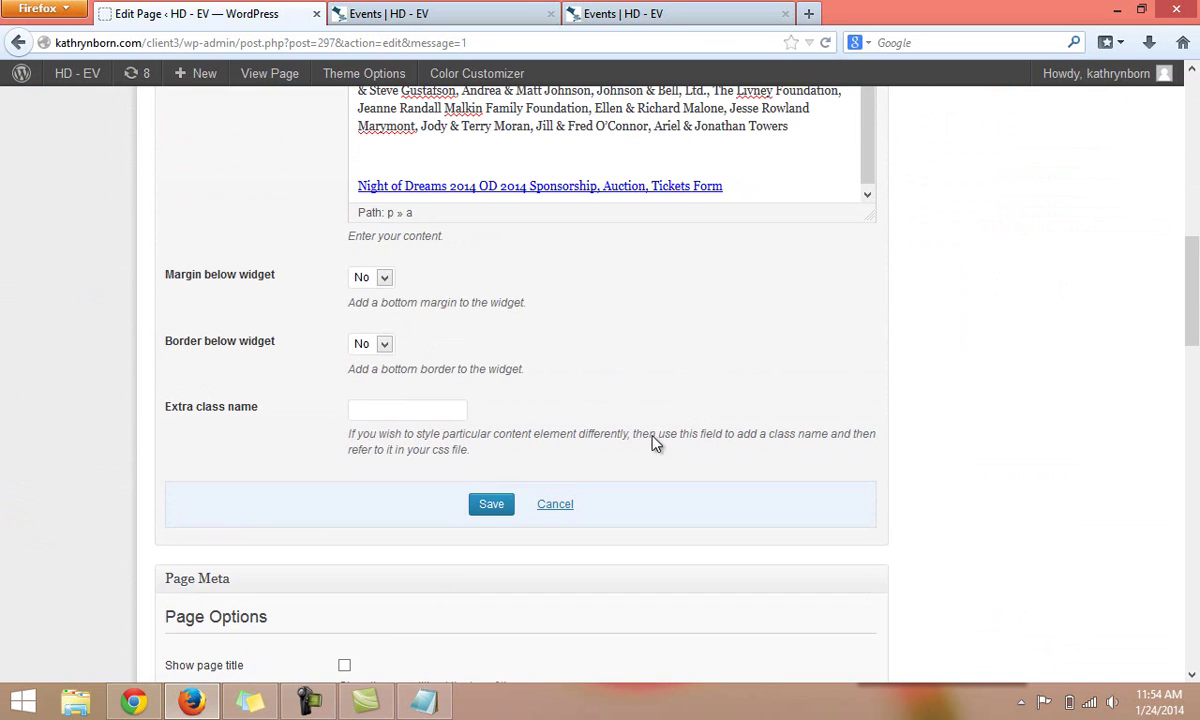
click(489, 506)
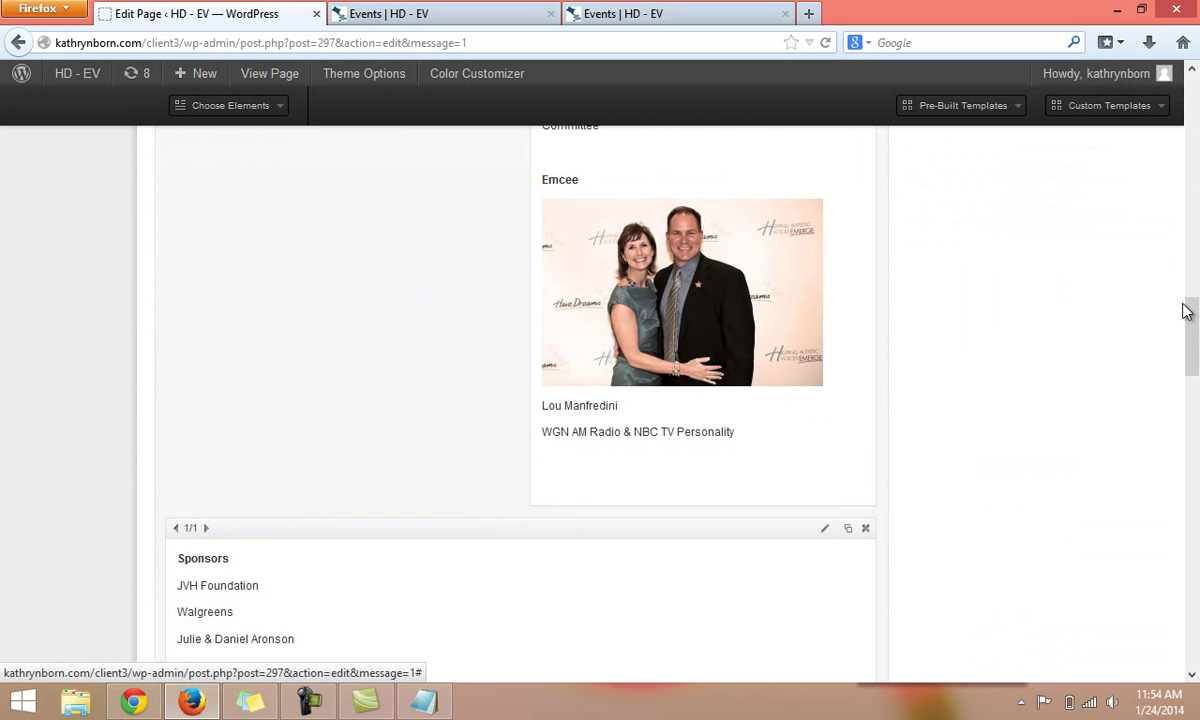
- Review the placement of the full-width Sponsors block and update the Events page
scroll(1185, 300, up, 2)
scroll(1185, 300, down, 3)
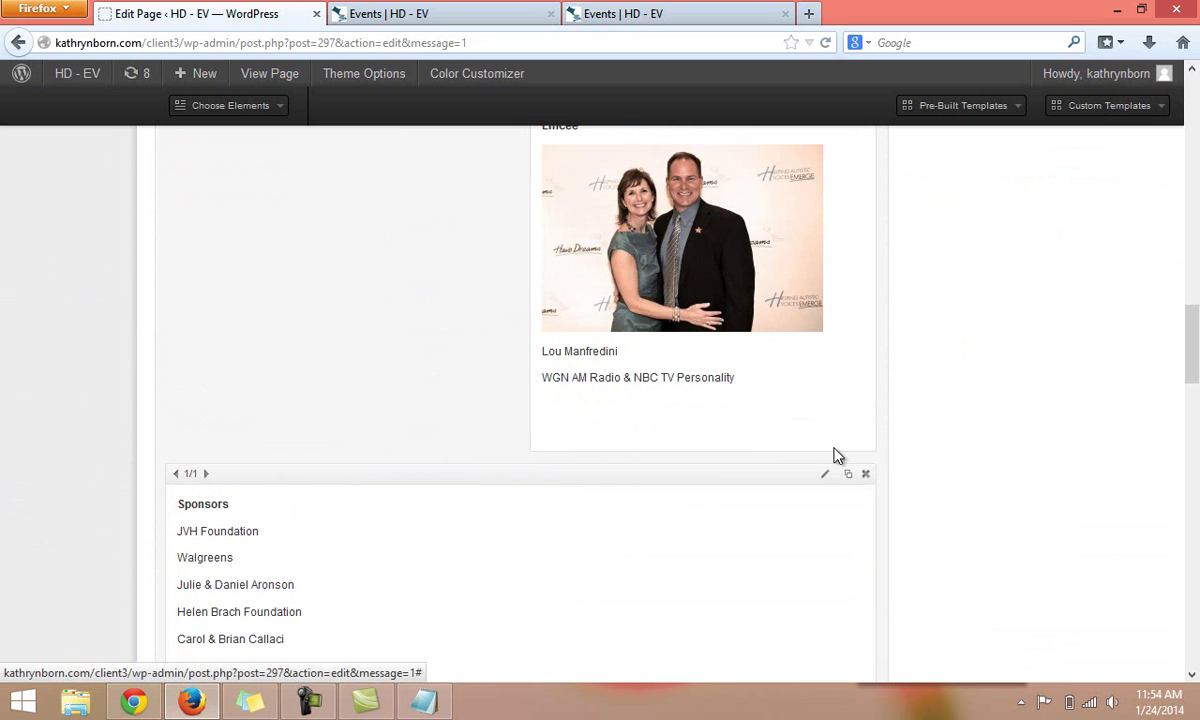
drag(1191, 345, 1190, 115)
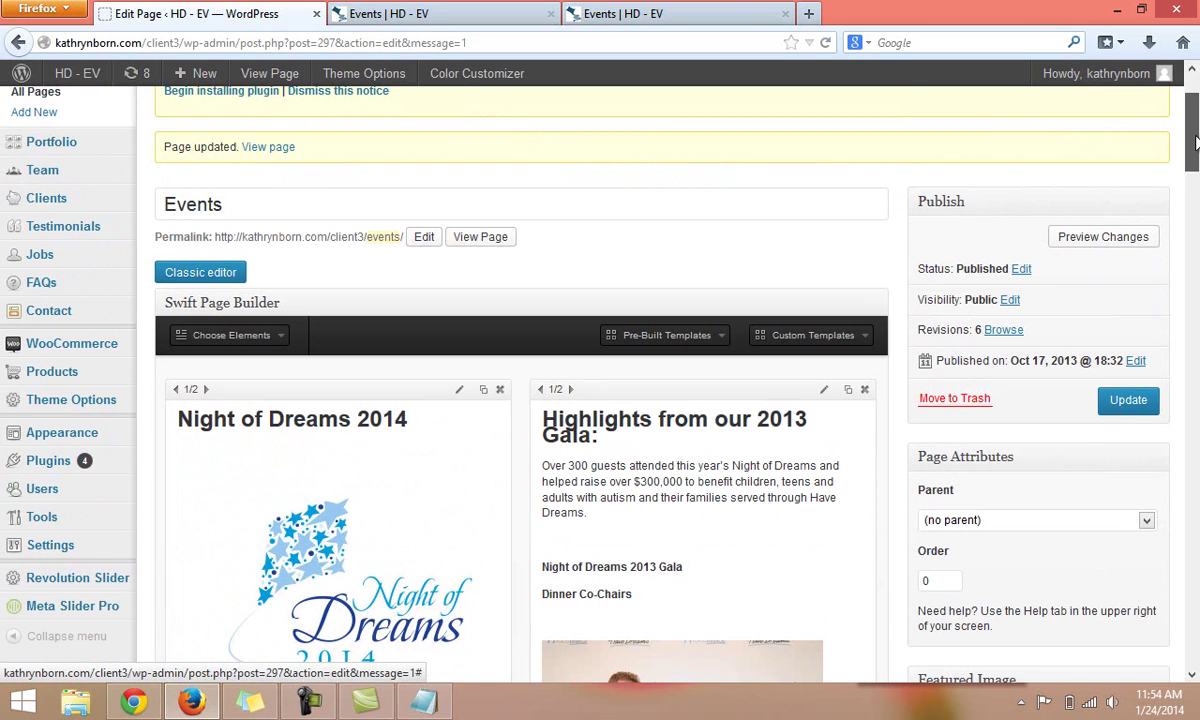
click(1128, 401)
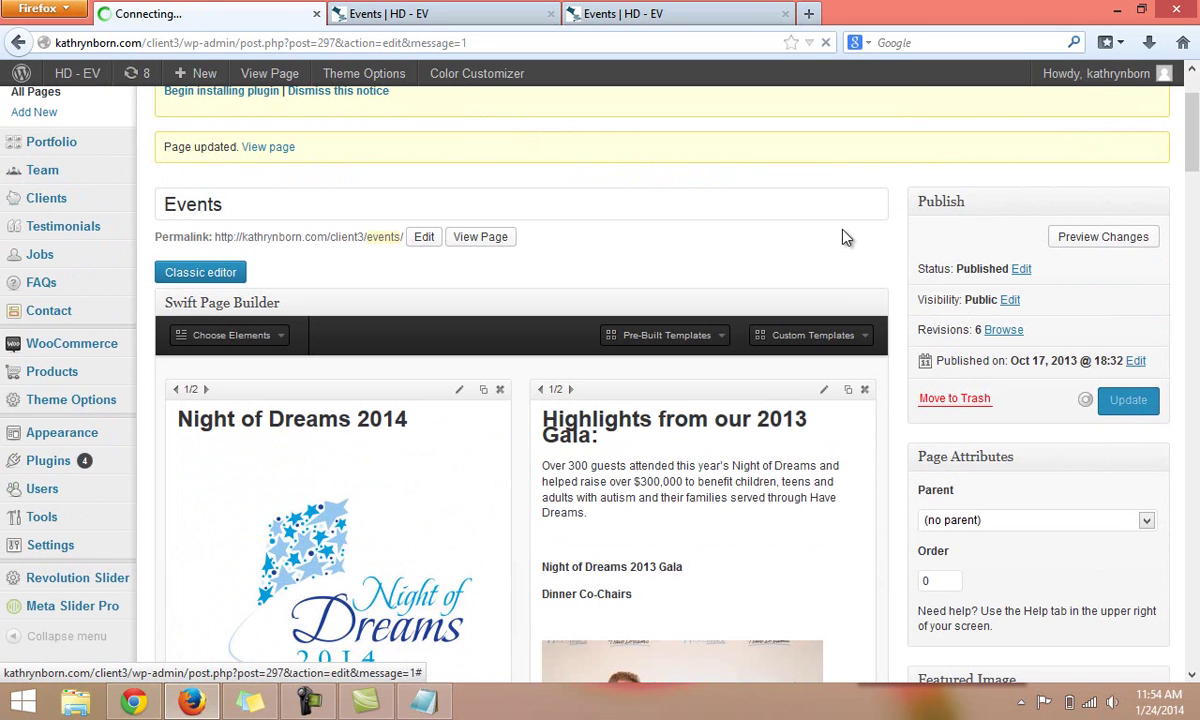
- Reload the Events page preview and examine where the Sponsors section sits beneath the two columns
click(424, 16)
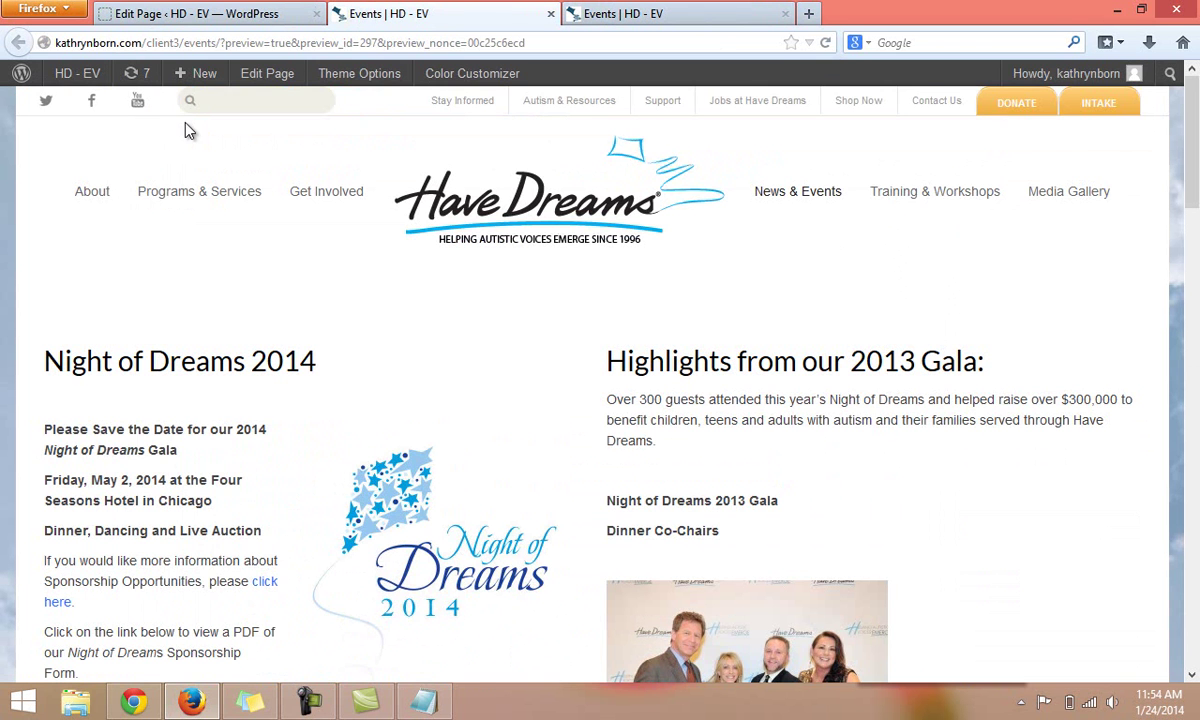
scroll(1122, 107, down, 15)
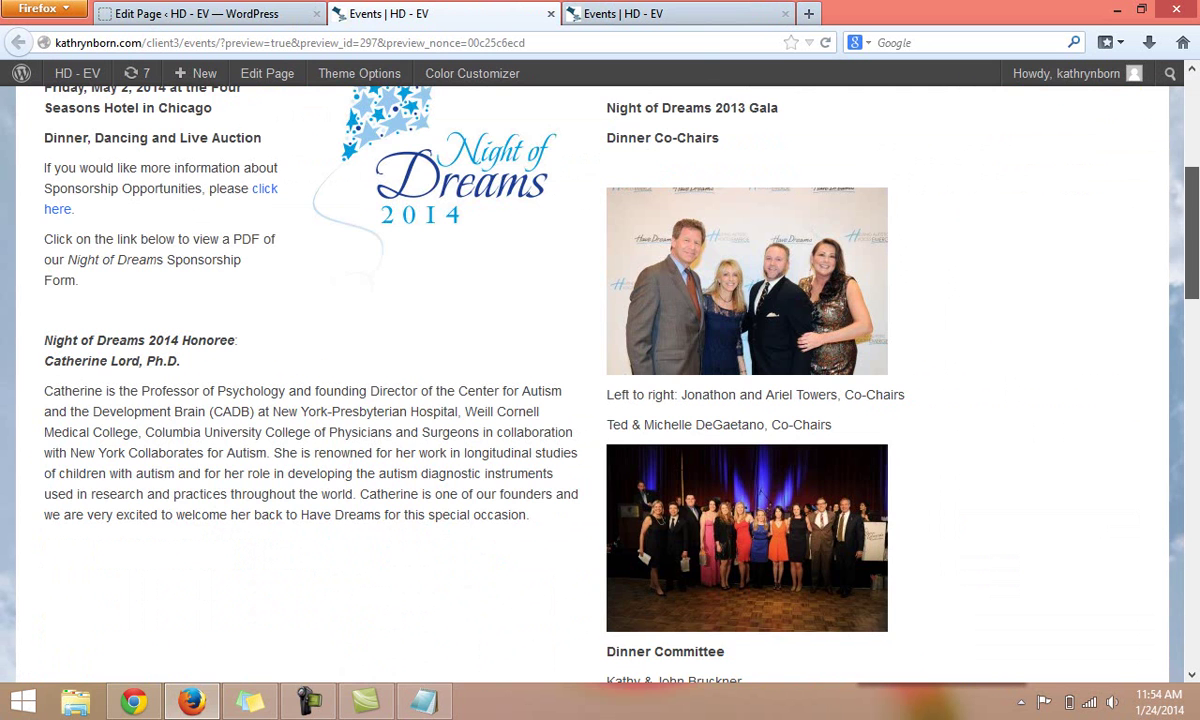
scroll(600, 380, down, 8)
drag(1193, 612, 1150, 100)
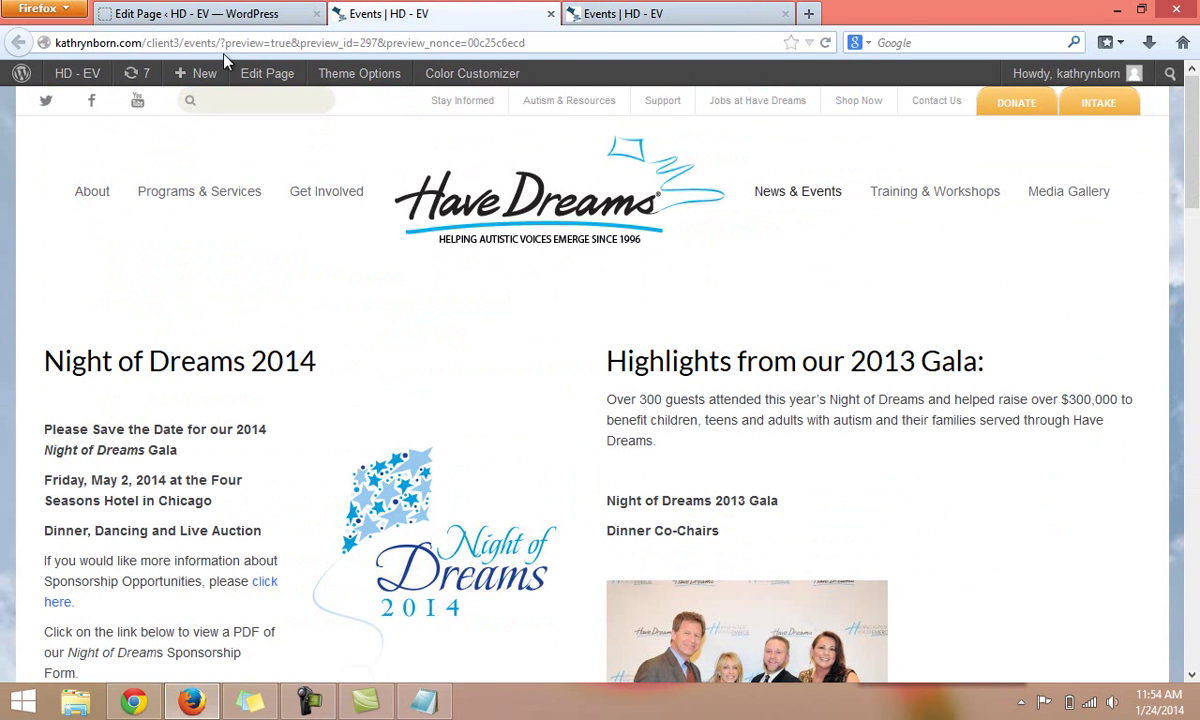
click(825, 43)
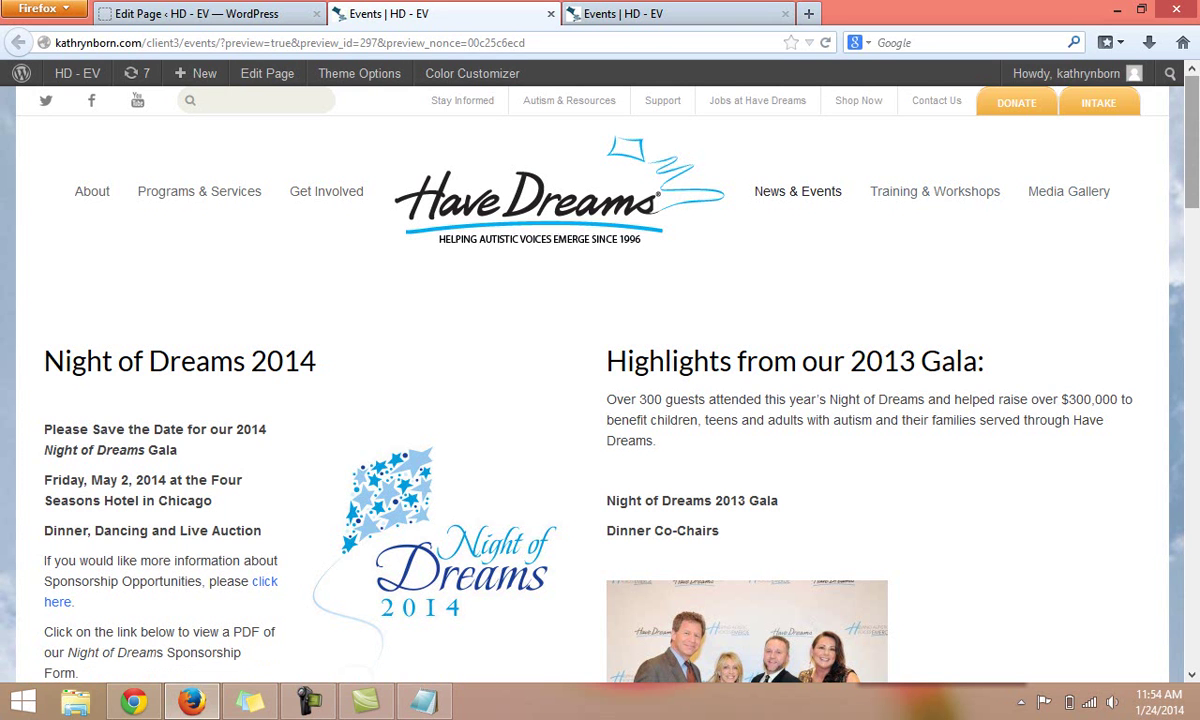
drag(1192, 88, 1197, 678)
drag(1187, 570, 1182, 514)
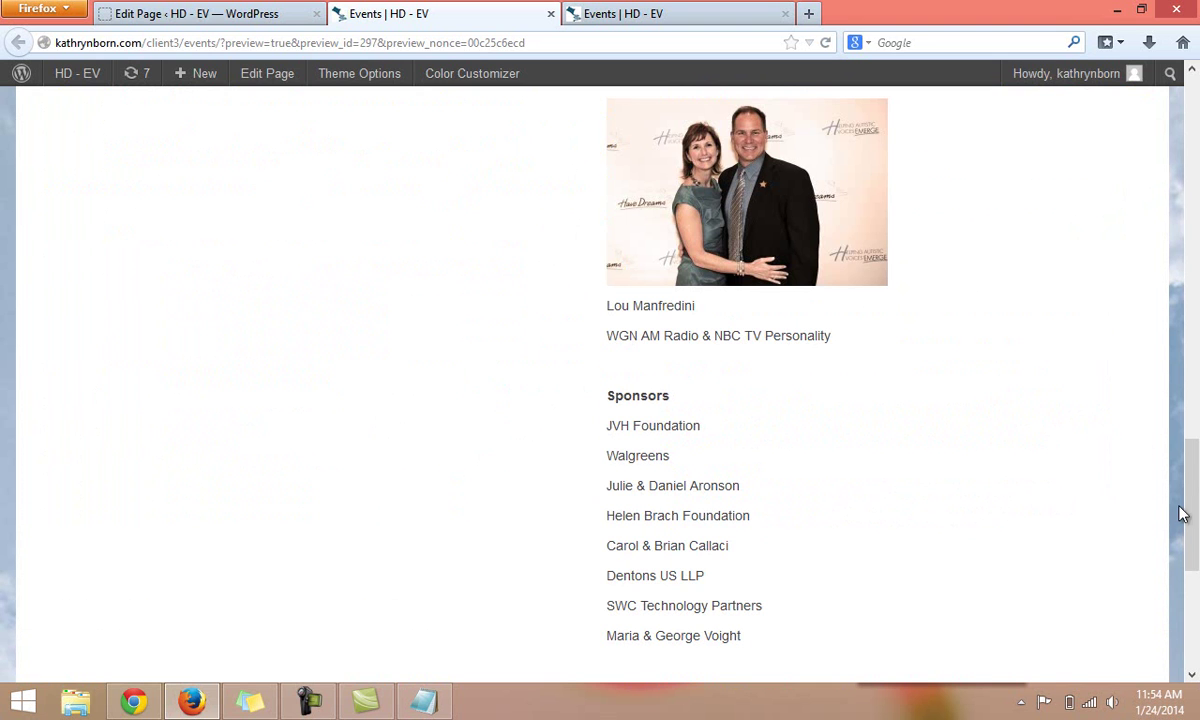
- Return to the Events page editor and update the page again
click(215, 16)
mouse_move(1190, 140)
mouse_down()
mouse_move(1190, 443)
mouse_move(1192, 140)
mouse_up()
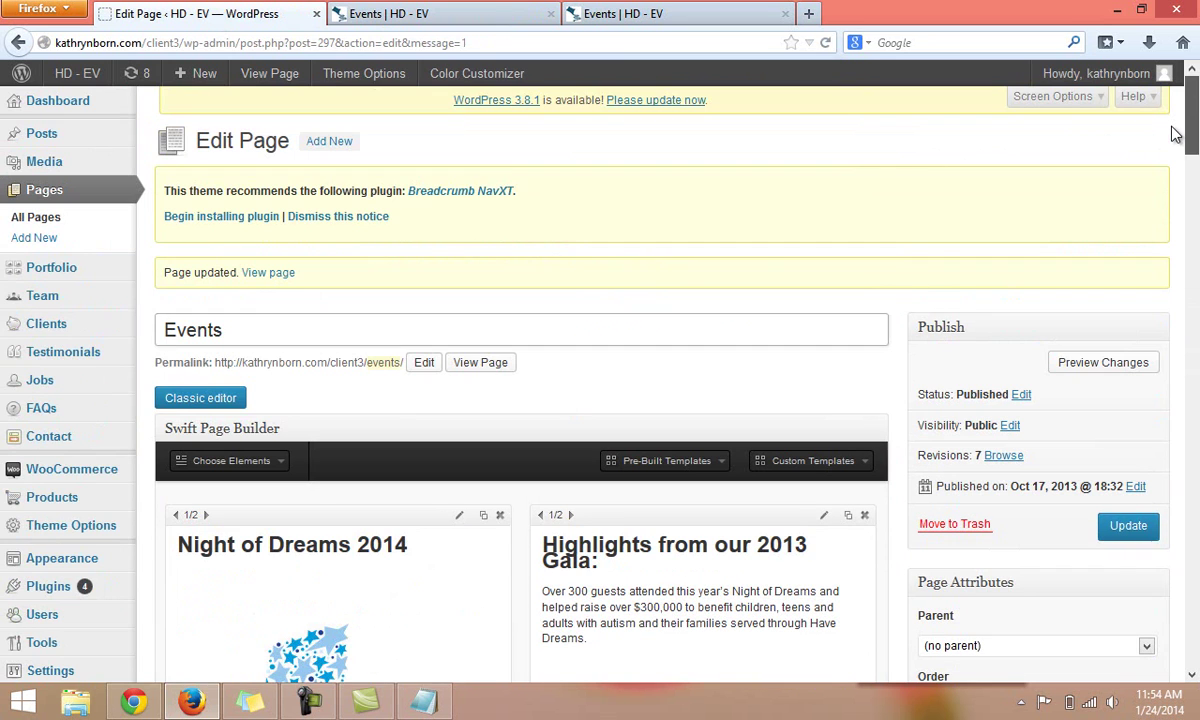
click(1135, 536)
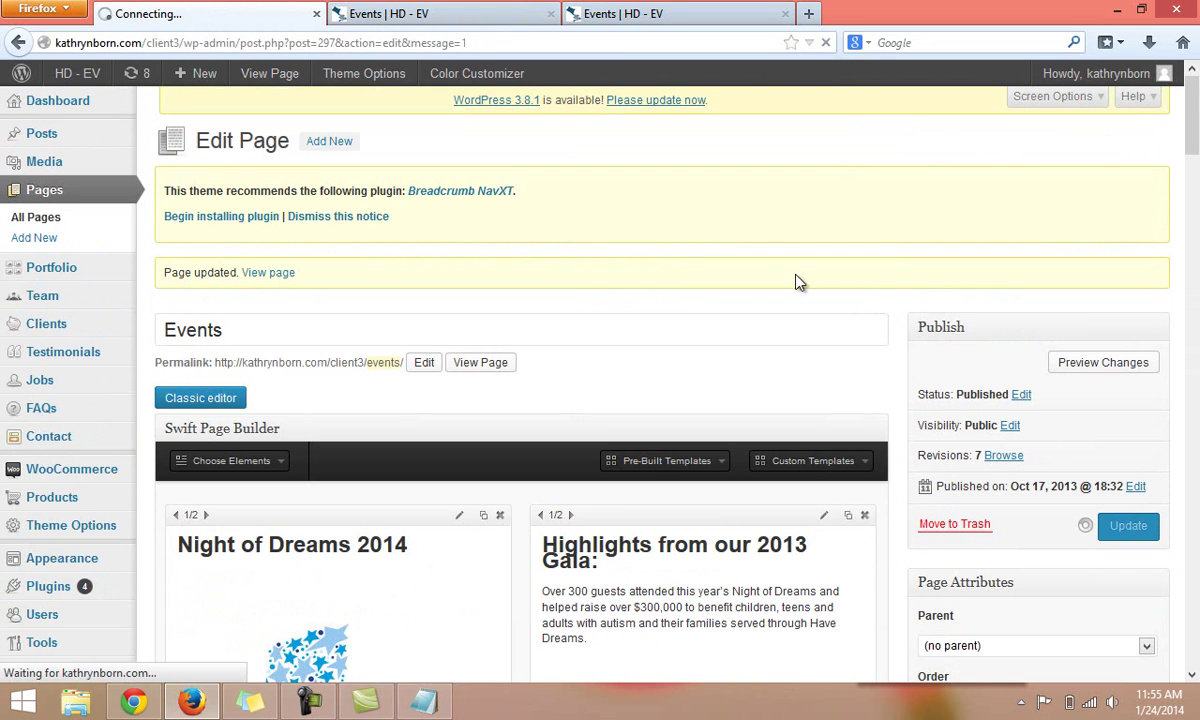
- Reload the Events page preview to check the Sponsors placement, and compare it with the other open copy of the Events page
click(380, 13)
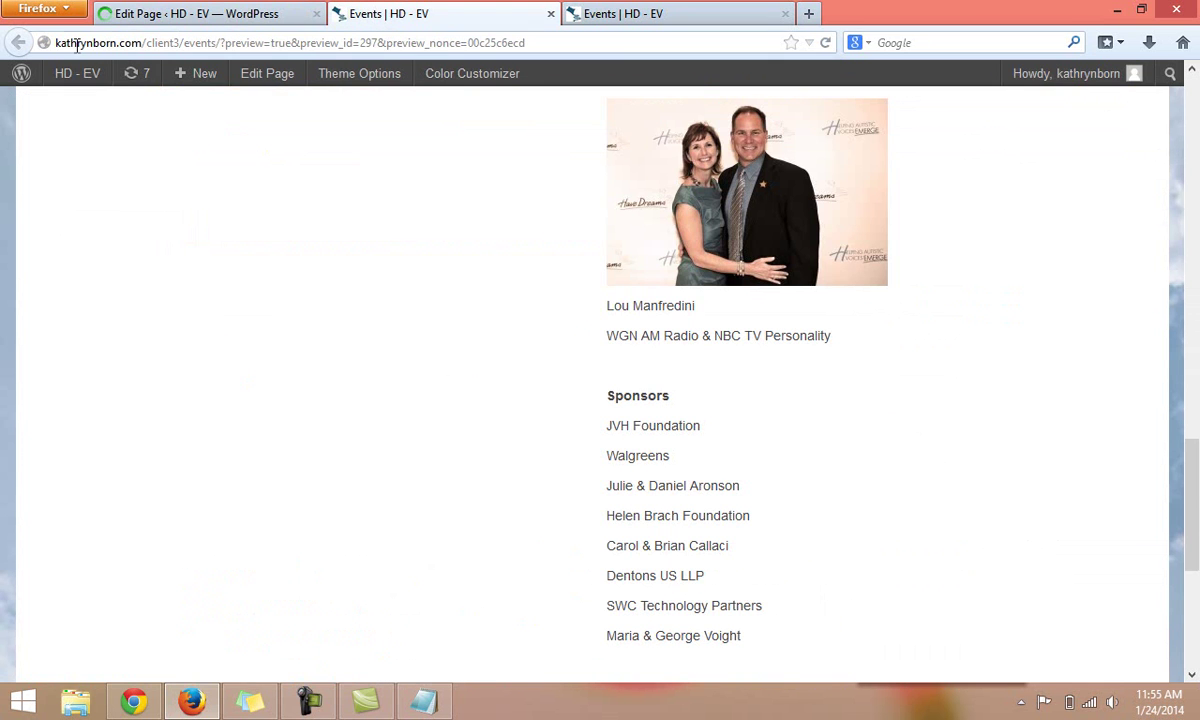
click(826, 44)
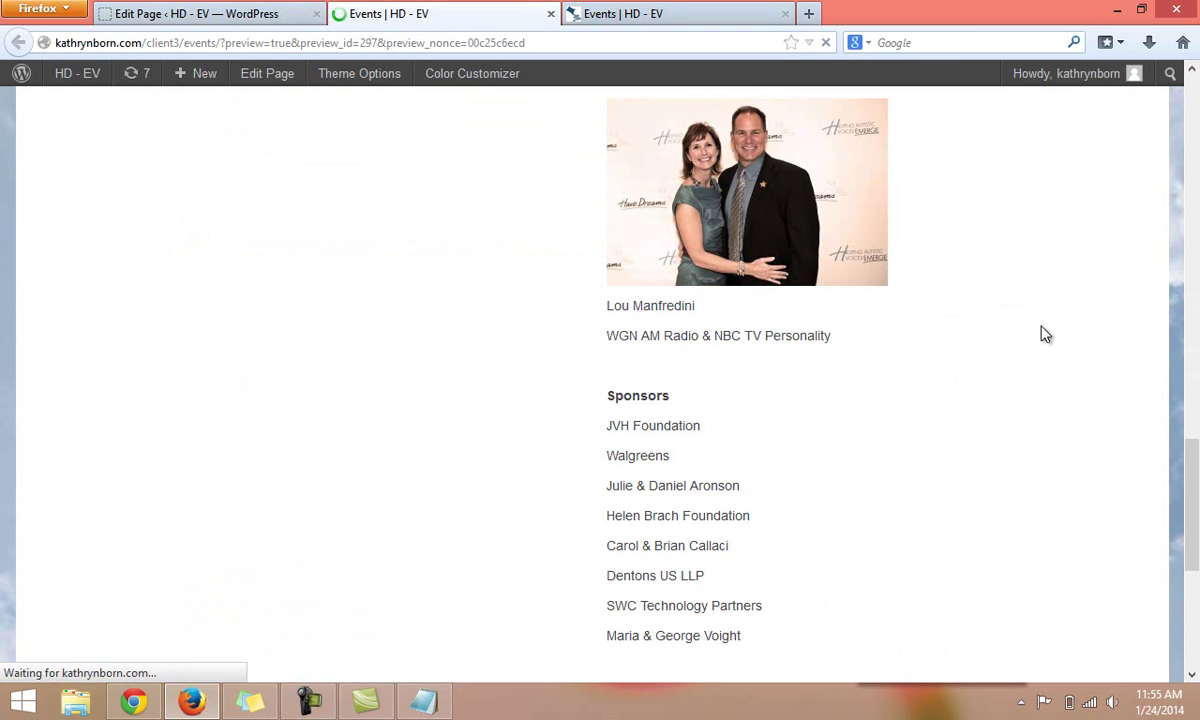
drag(1192, 445, 1117, 335)
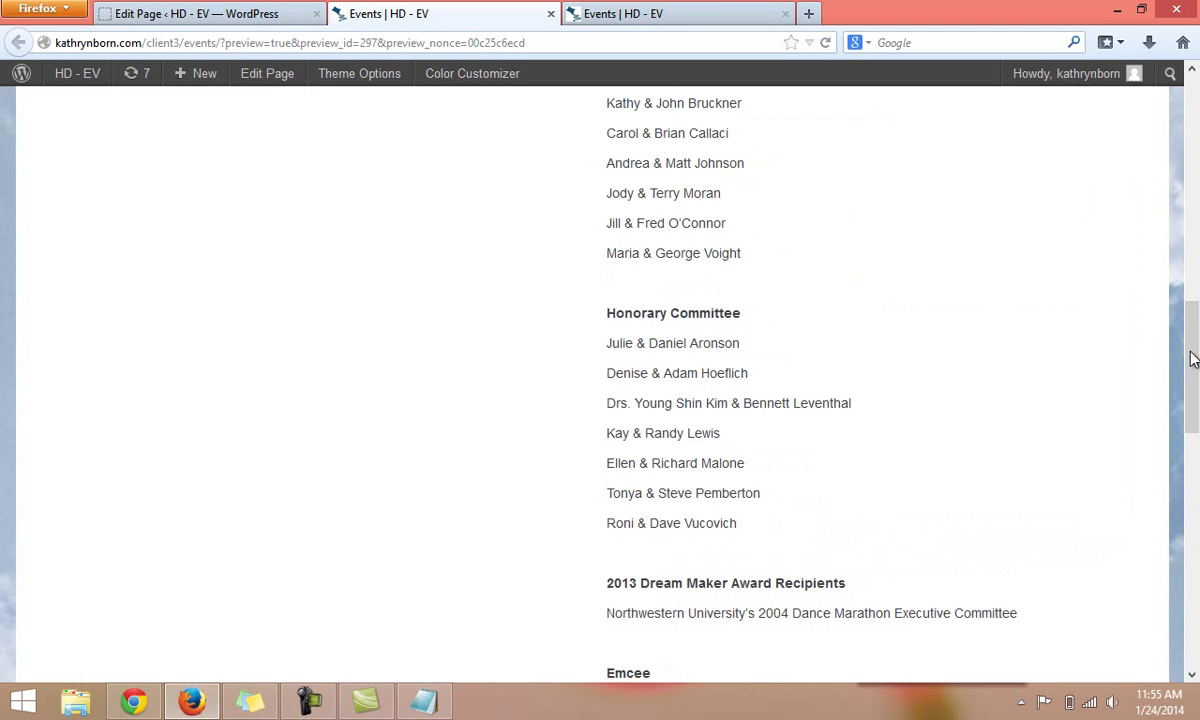
click(645, 14)
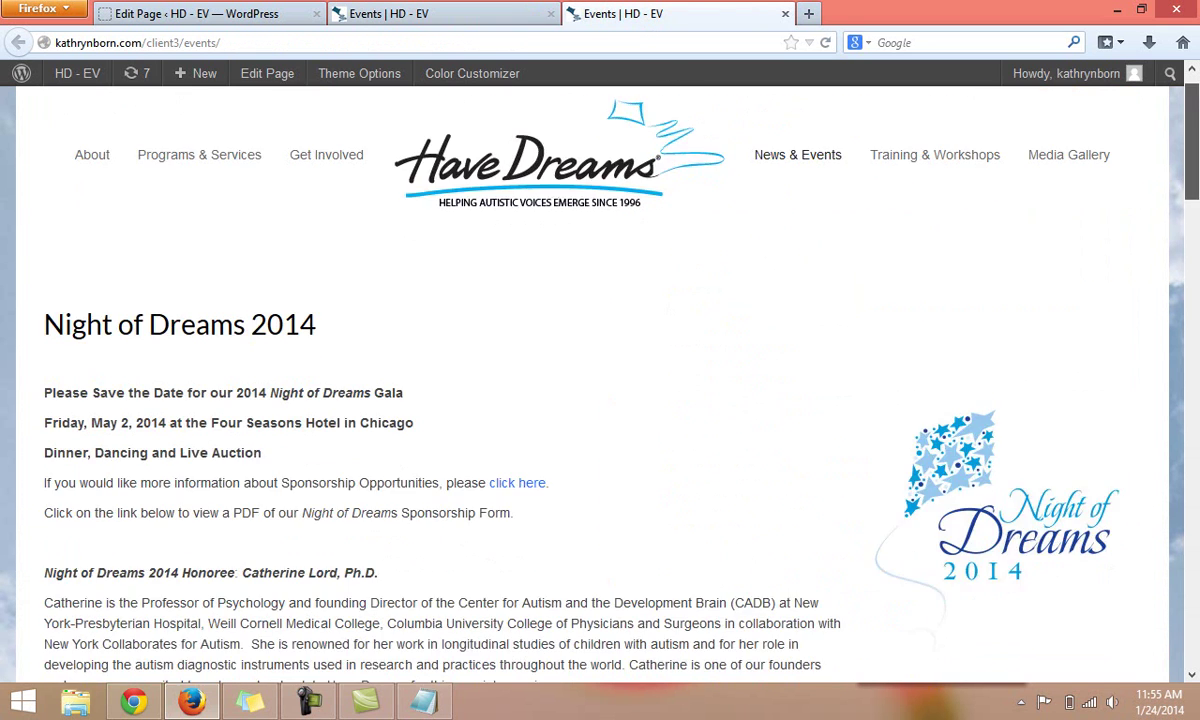
click(1196, 550)
drag(1187, 445, 1118, 120)
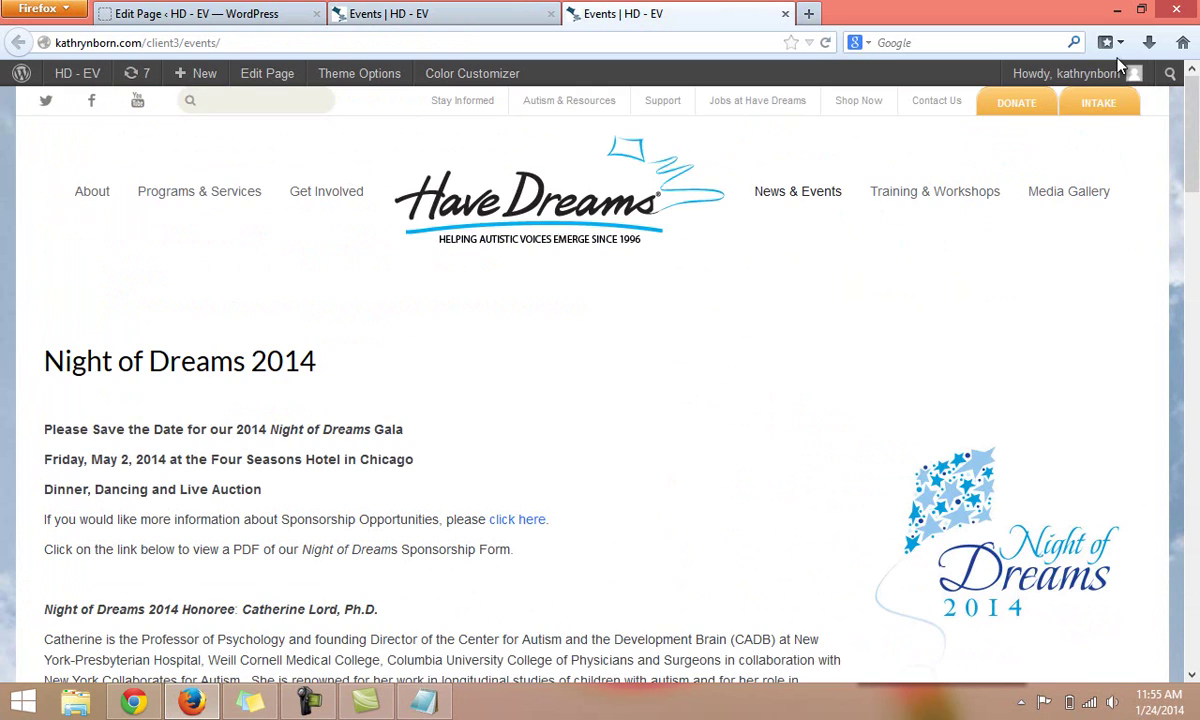
- Go back to the Events page editor, review the block layout in Swift Page Builder and save the page with another update
click(168, 16)
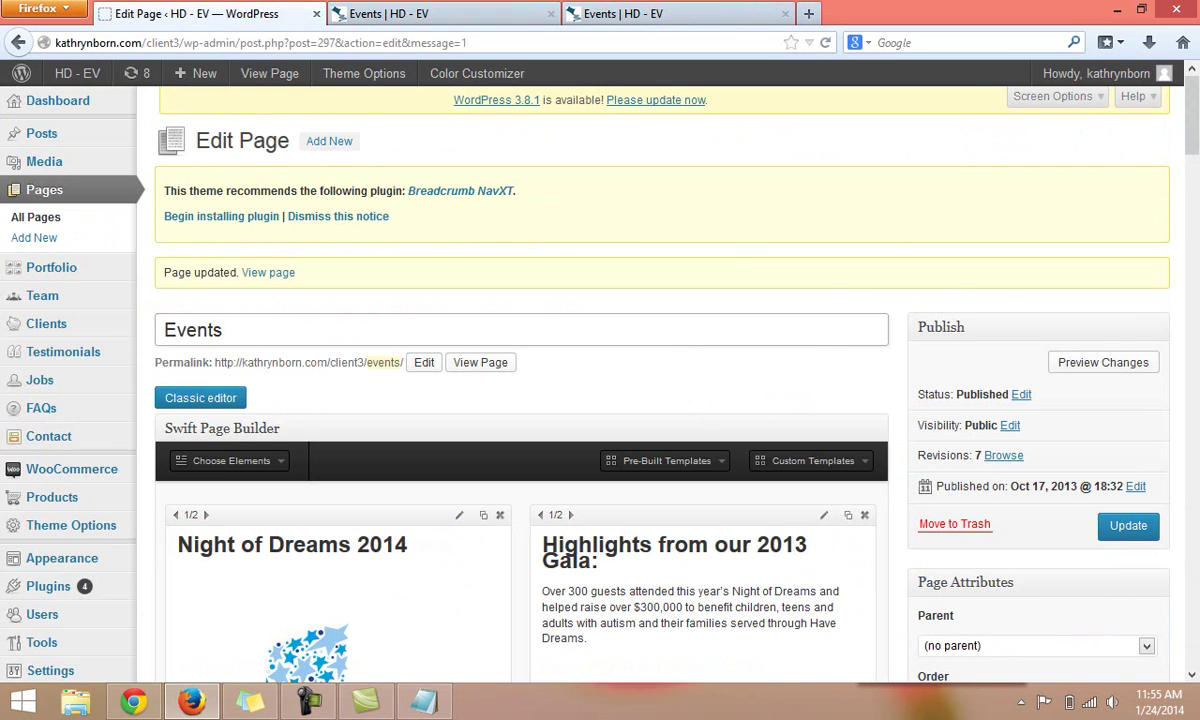
drag(1196, 176, 1157, 121)
click(1128, 524)
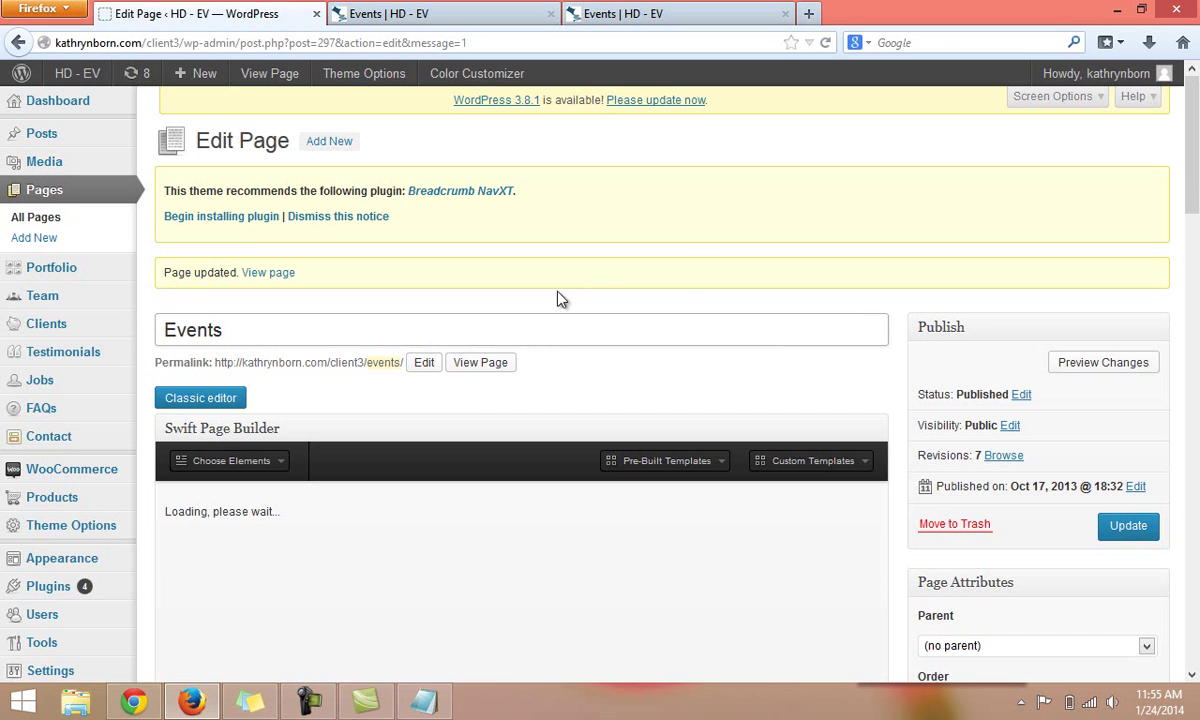
- View the published Events page from the editor and examine the Sponsors section beneath the two columns
click(480, 363)
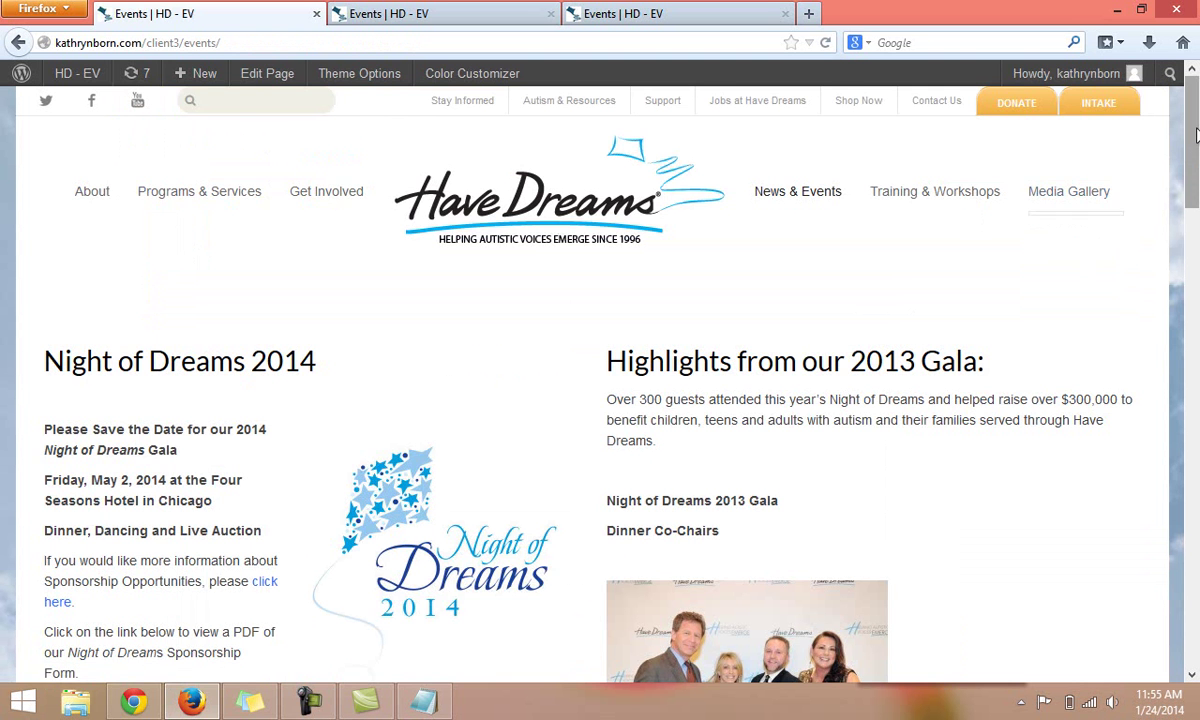
drag(1193, 150, 1183, 545)
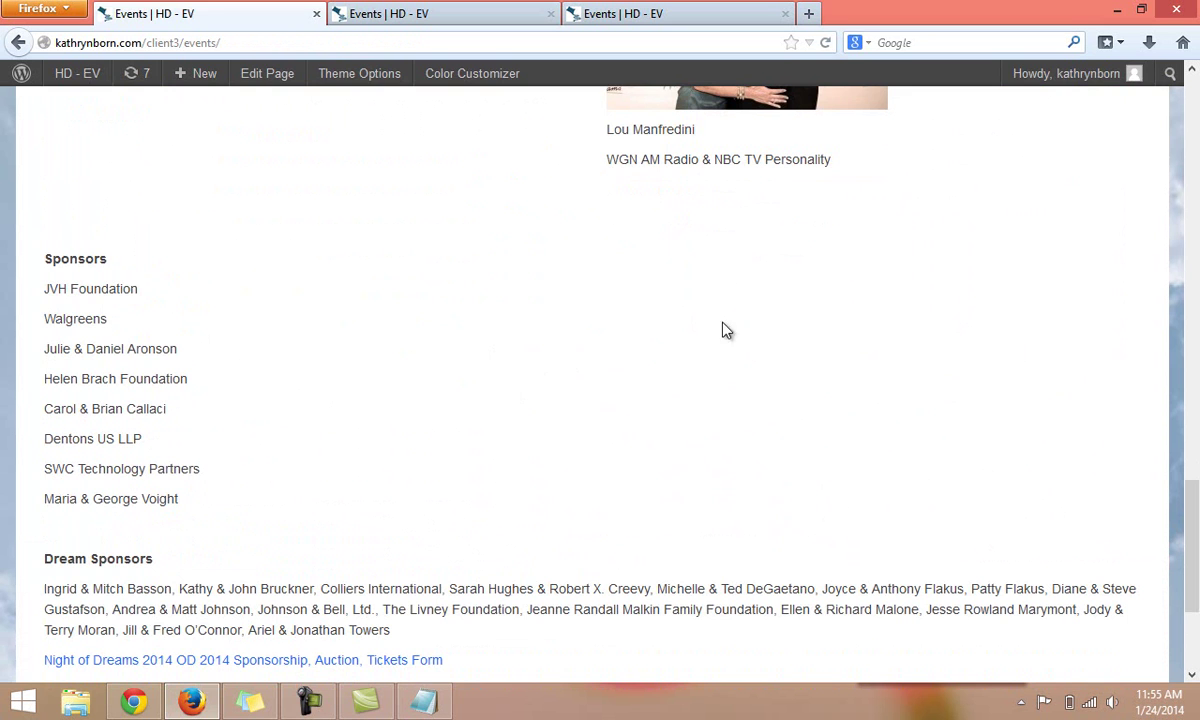
drag(1192, 510, 1163, 447)
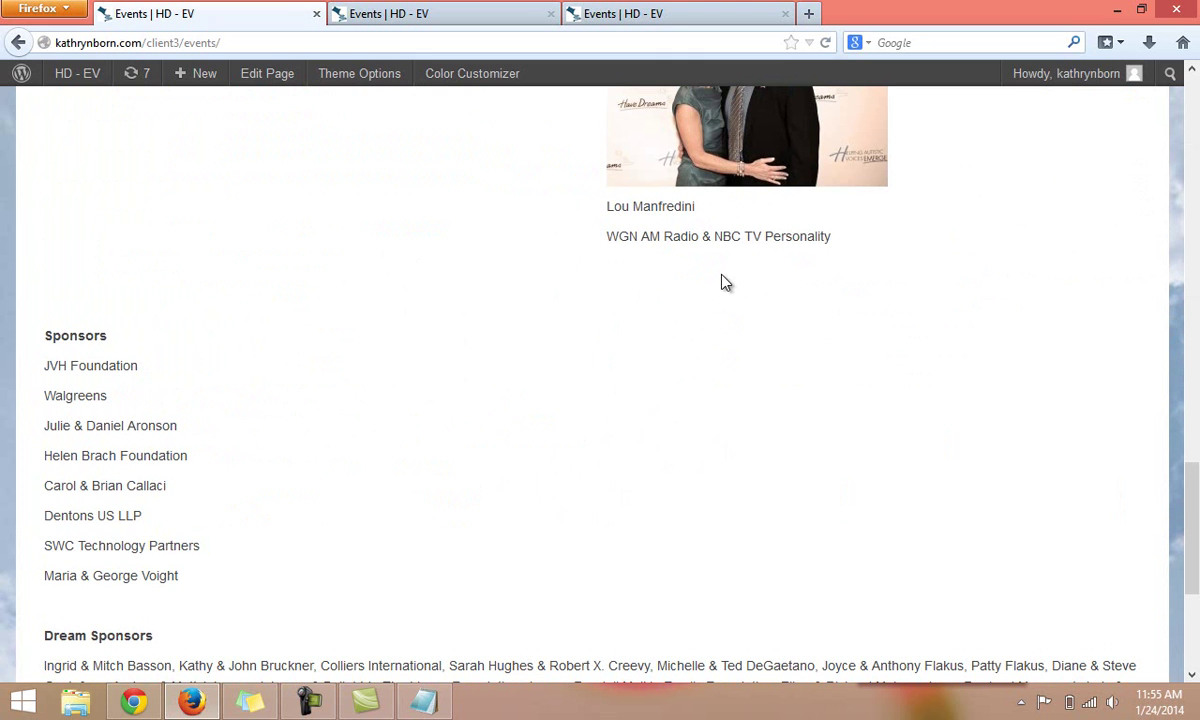